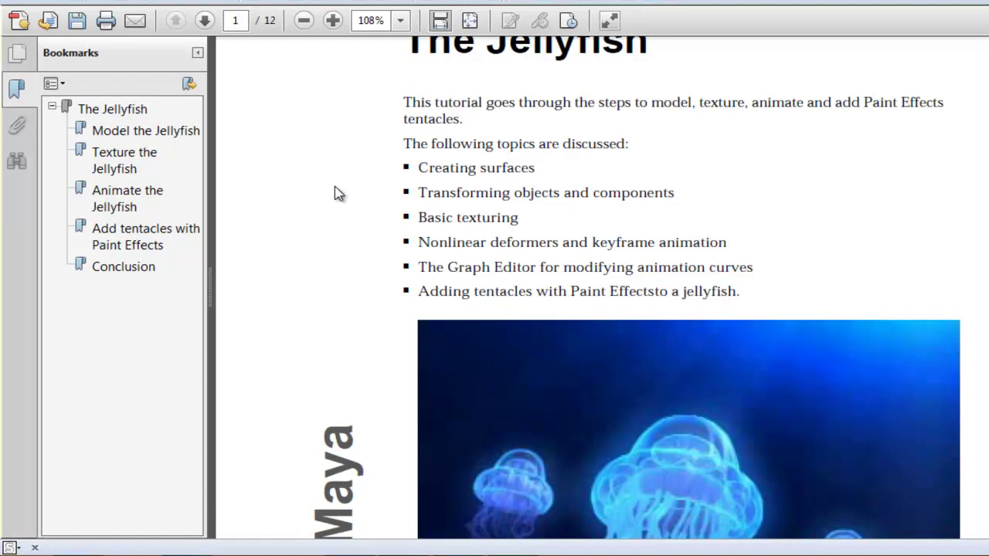
scroll(338, 193, "up", 1)
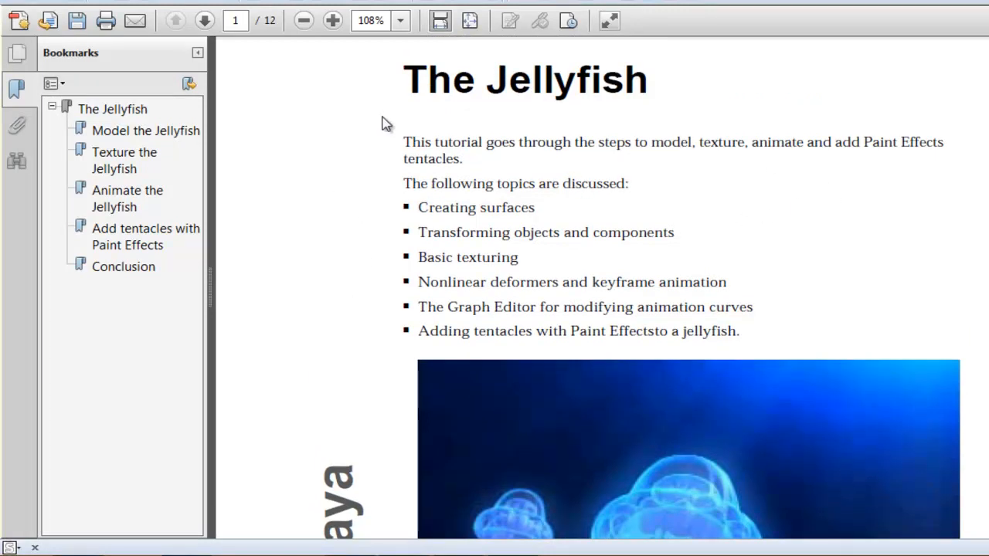
scroll(388, 154, "down", 2)
scroll(388, 169, "up", 2)
scroll(392, 189, "down", 8)
scroll(393, 189, "down", 8)
scroll(386, 193, "down", 4)
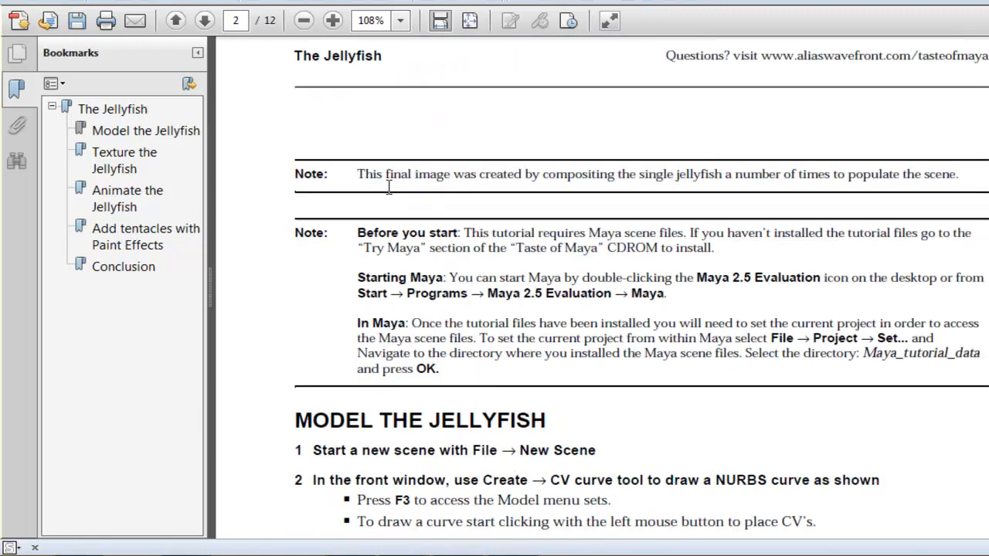
scroll(385, 204, "down", 3)
scroll(384, 209, "up", 2)
scroll(385, 205, "up", 1)
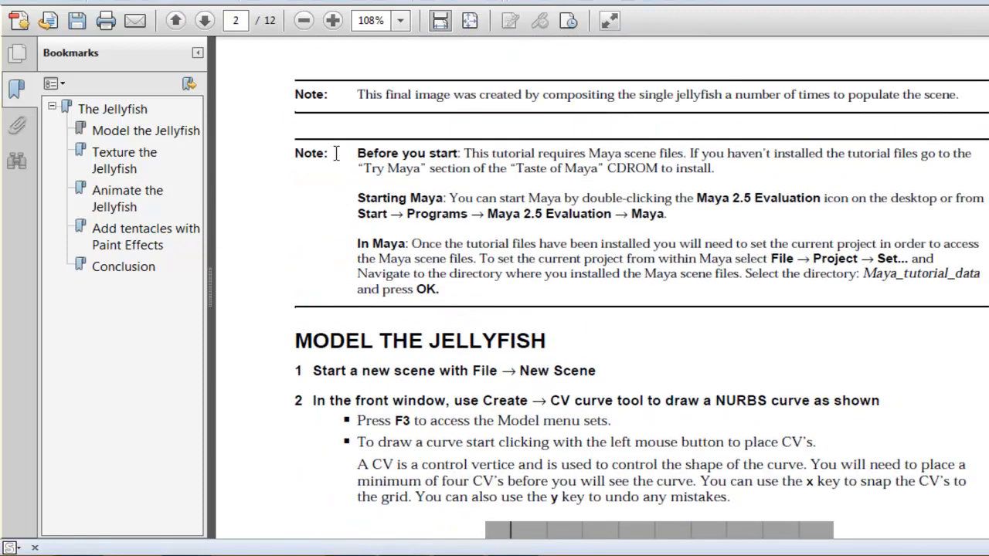
scroll(348, 162, "up", 4)
scroll(386, 185, "up", 6)
scroll(386, 185, "up", 2)
scroll(387, 185, "up", 6)
Step: Switch from the Jellyfish tutorial PDF over to the empty 3ds Max scene
key("alt+Tab")
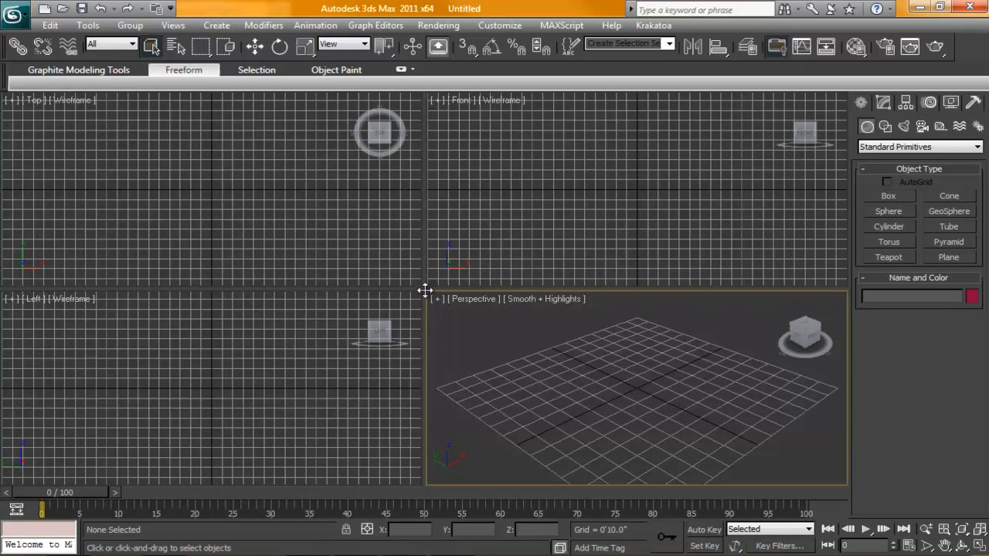
Step: Resize the four viewports and bring the Flash Player jellyfish video on top, repositioned
left_click_drag(424, 282, 418, 253)
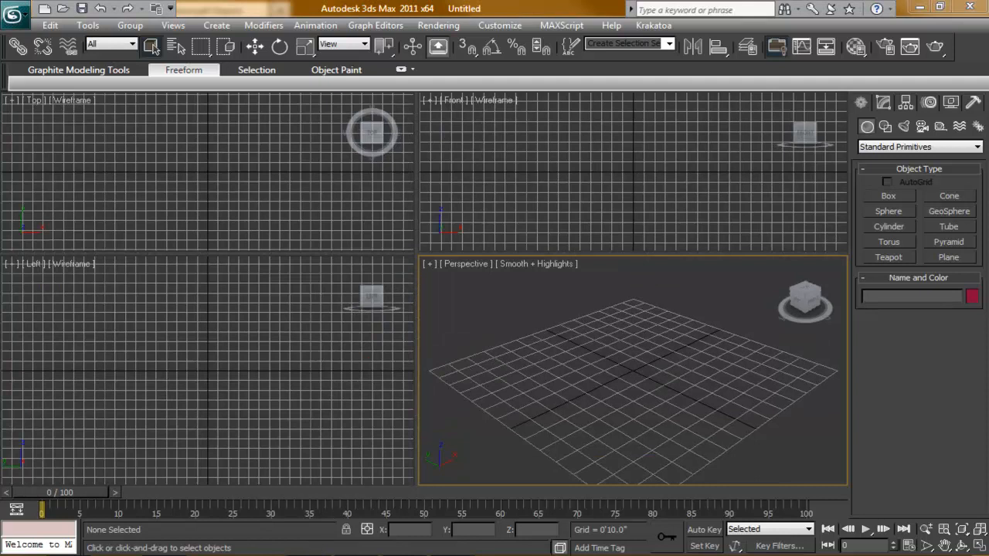
key("alt+Tab")
left_click_drag(567, 65, 558, 72)
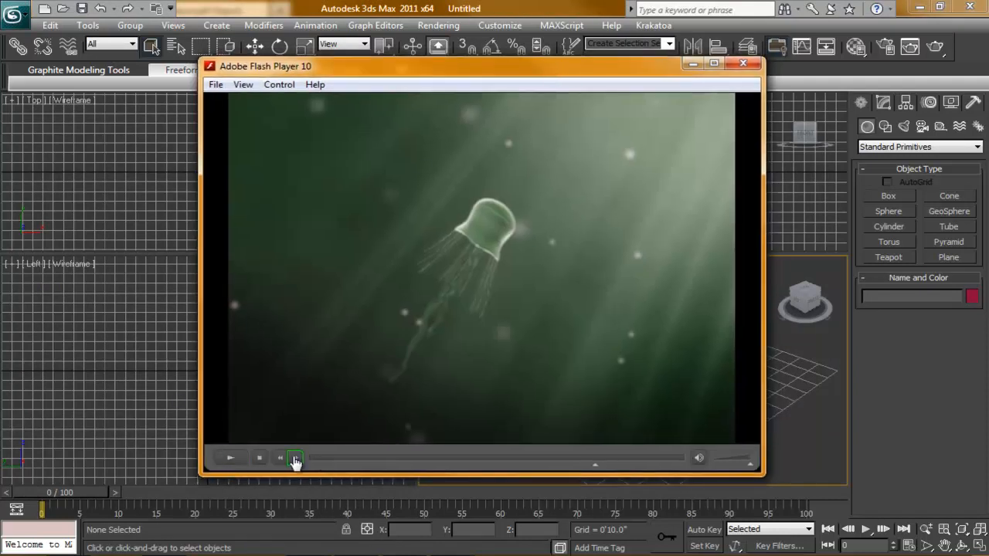
Step: Play the jellyfish reference video through from the start, then pause it
left_click(230, 458)
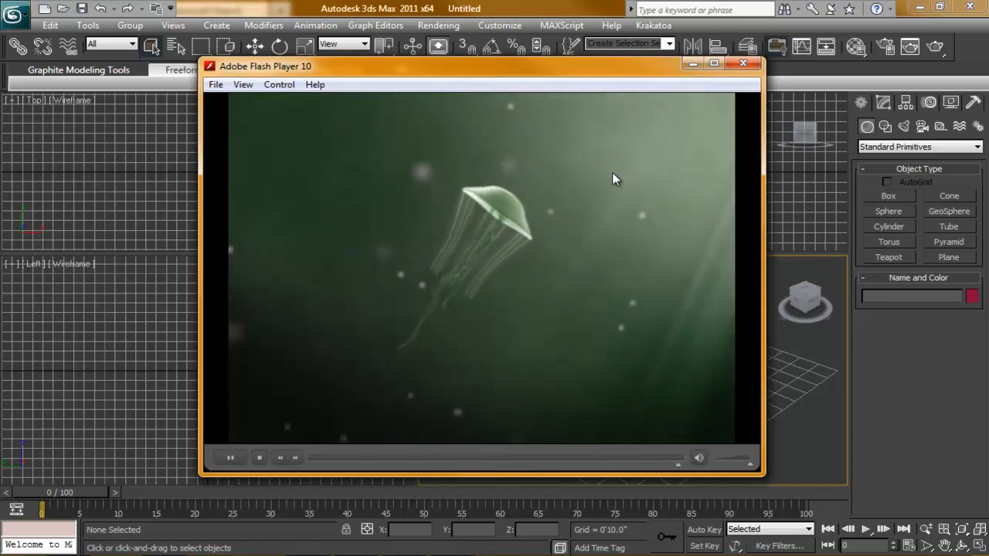
left_click(230, 459)
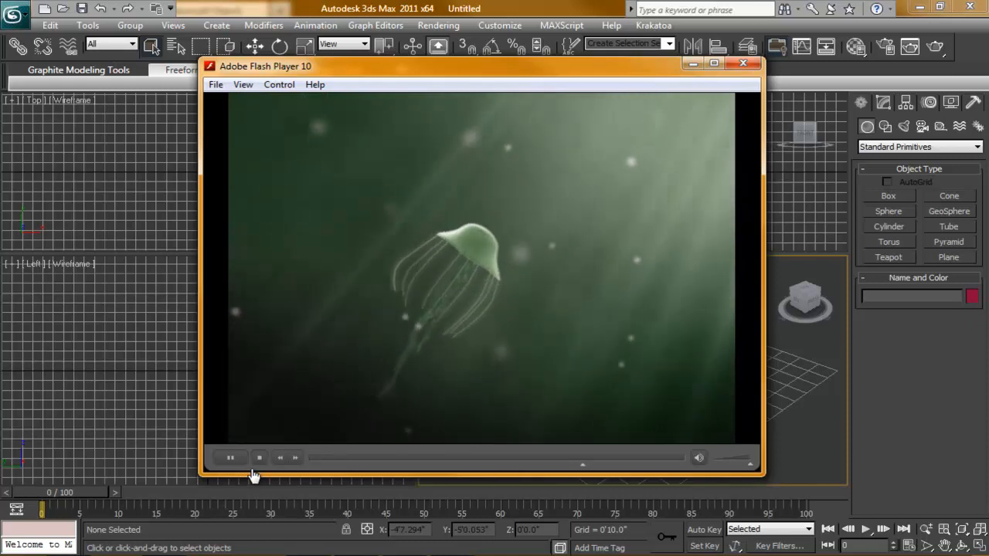
left_click(231, 457)
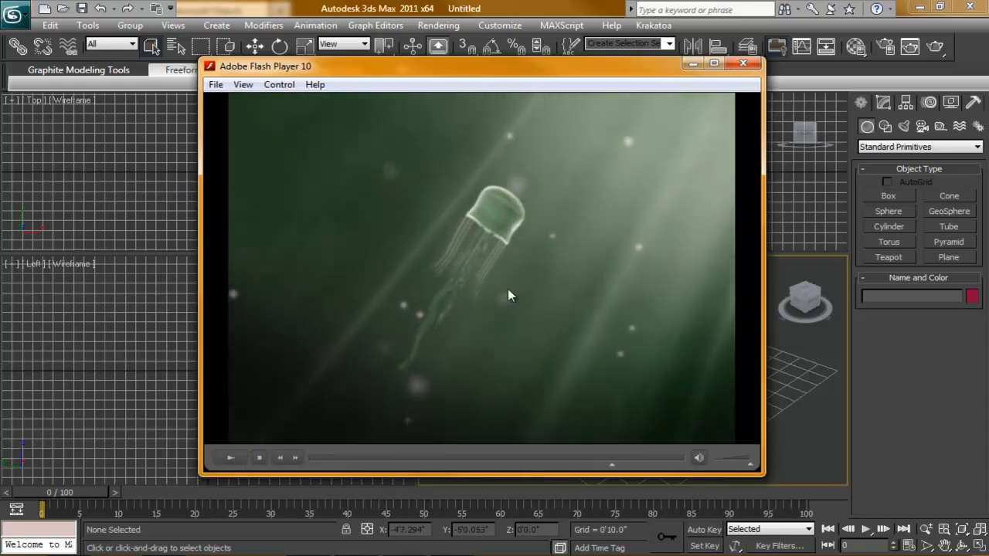
Step: Close the video and create a cylinder positioned exactly at the world origin
left_click(743, 64)
left_click(888, 227)
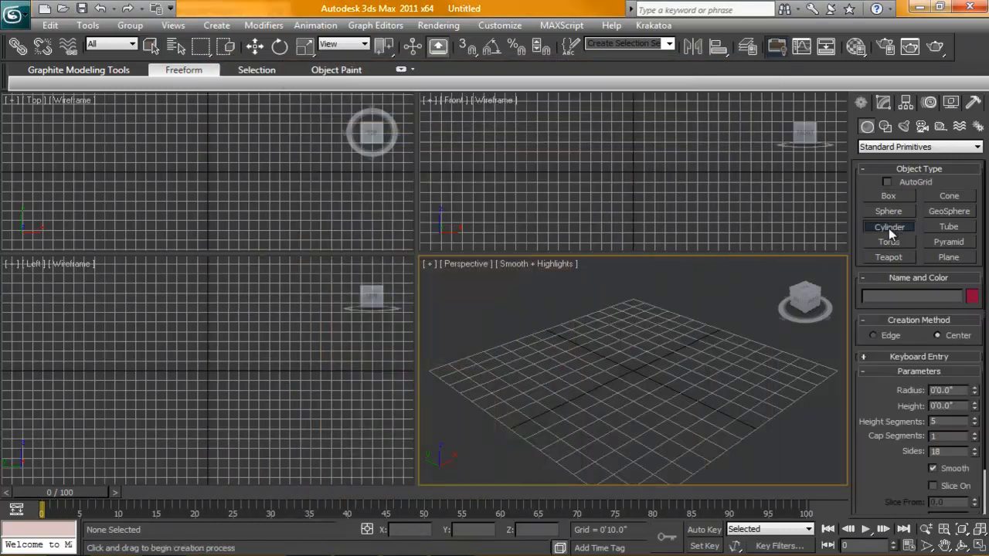
left_click_drag(632, 374, 680, 390)
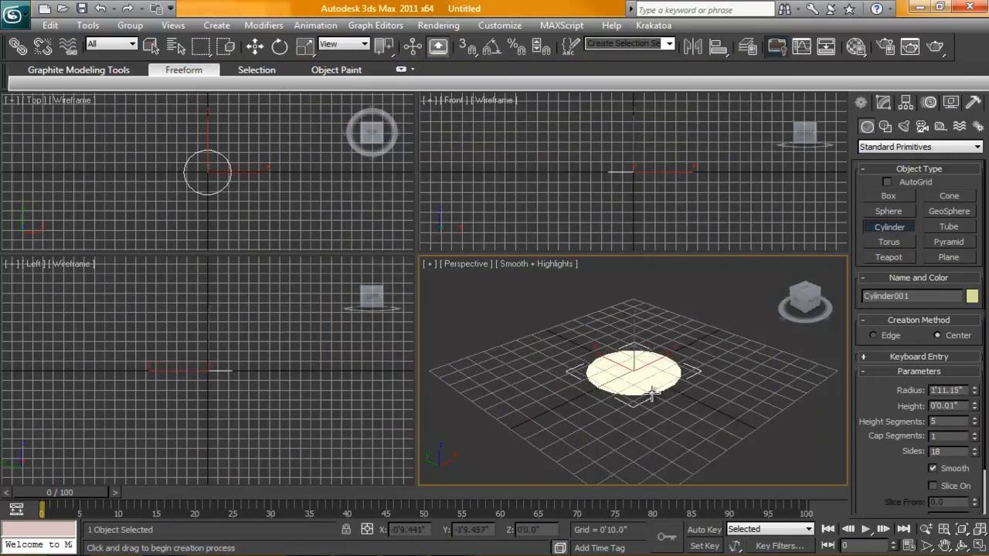
left_click(664, 339)
right_click(255, 46)
right_click(632, 360)
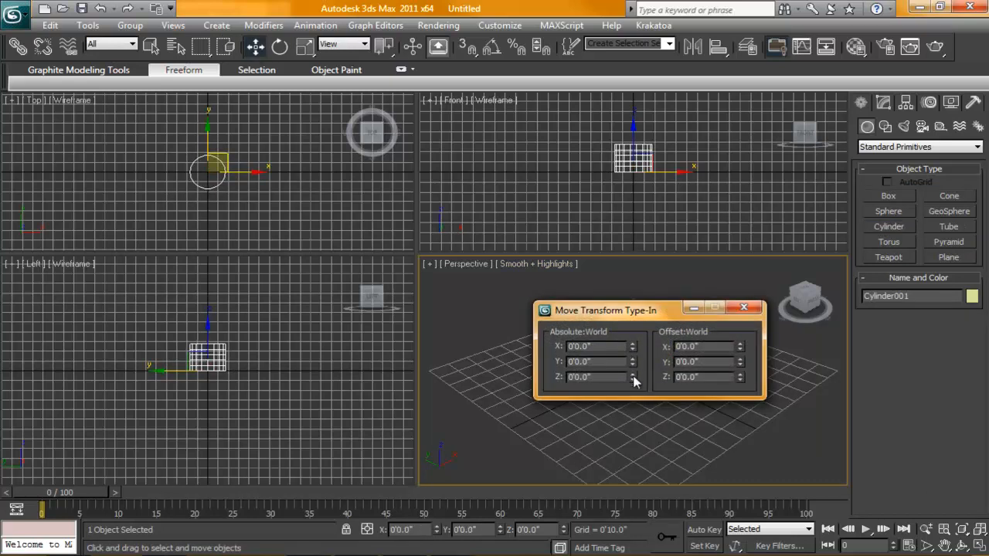
left_click(744, 310)
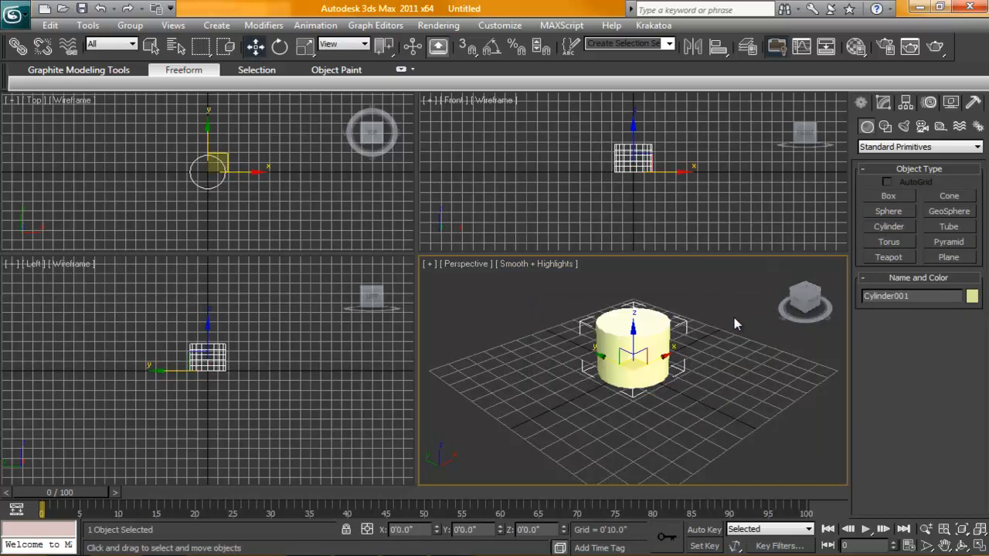
Step: Show edged faces, reduce the cylinder to 8 sides and maximize the Front view
key("F4")
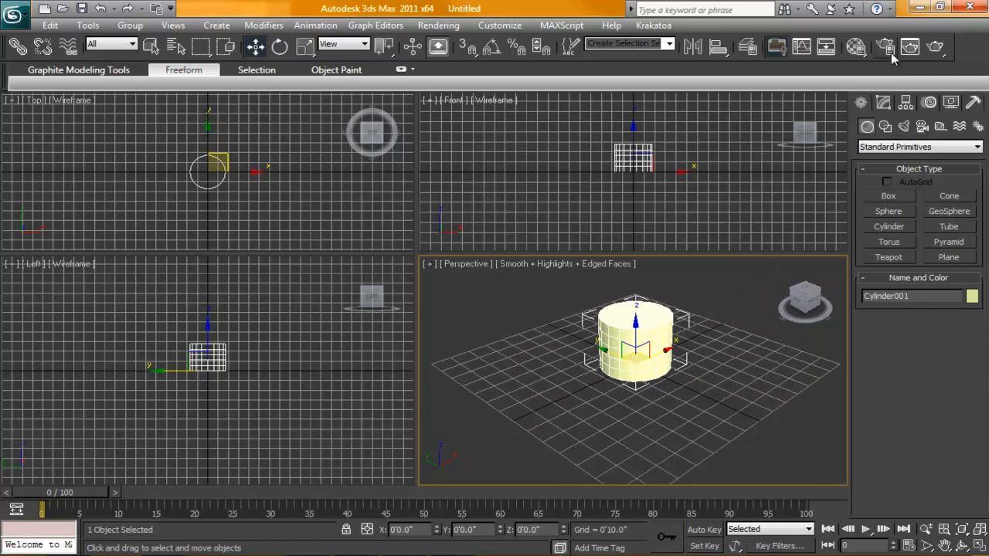
left_click(884, 105)
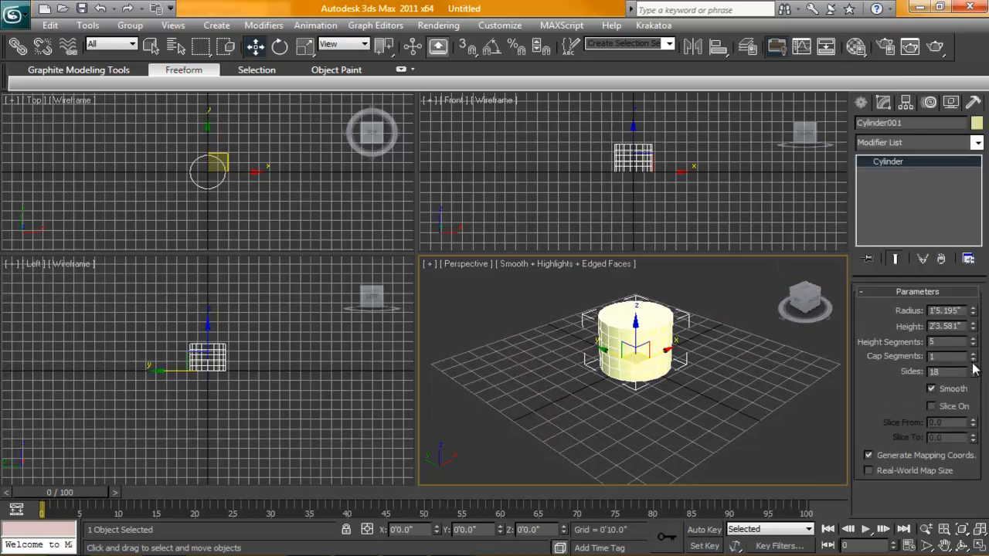
left_click_drag(972, 374, 974, 432)
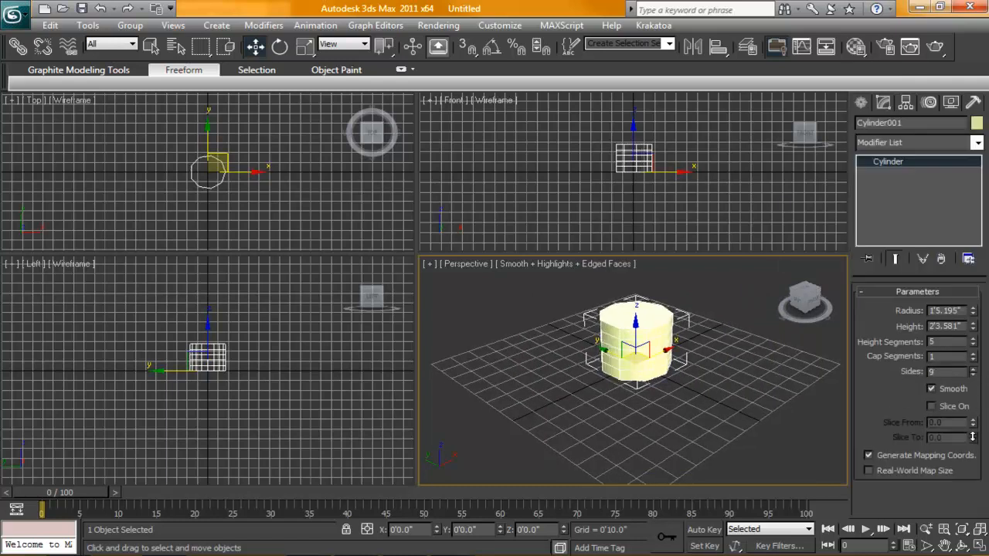
middle_click_drag(659, 435, 672, 421)
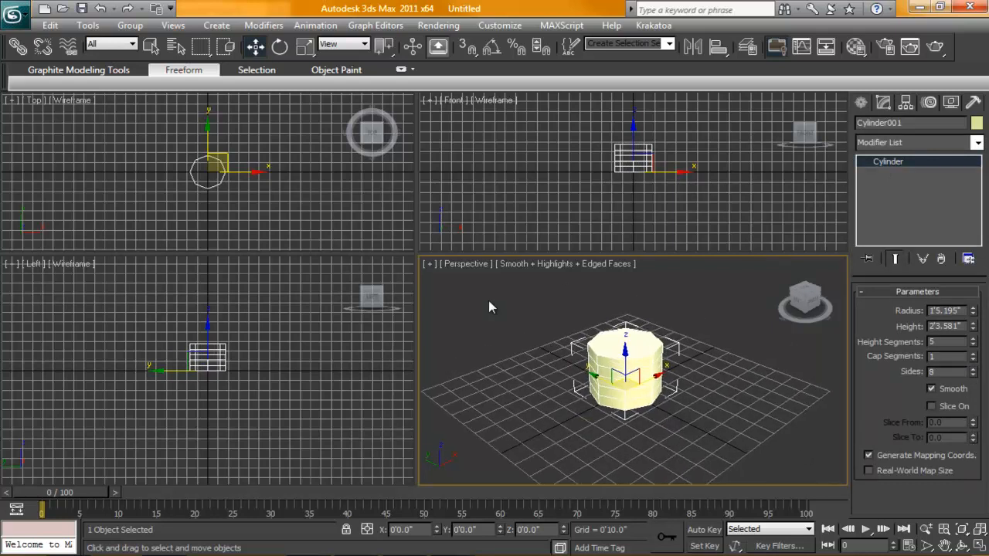
scroll(618, 191, "up", 3)
key("alt+w")
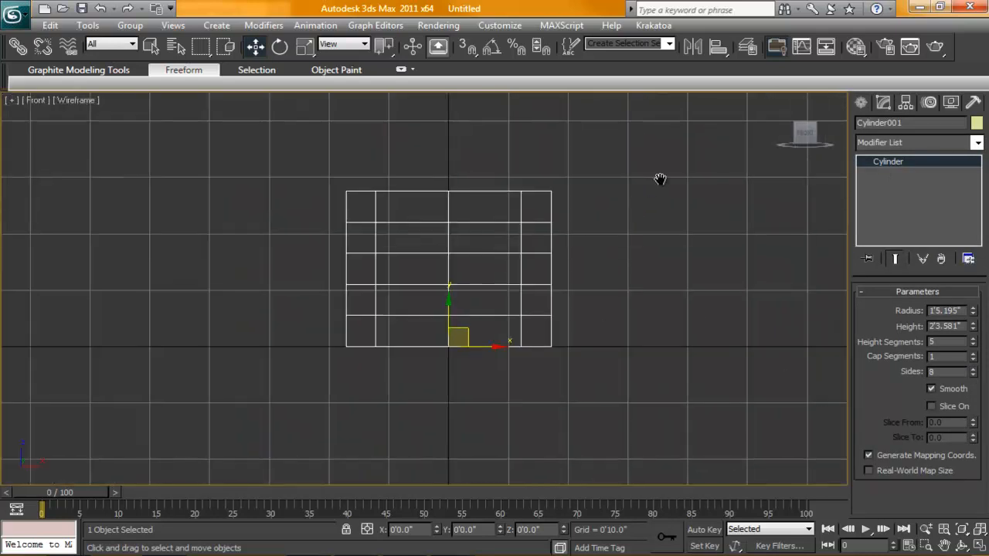
Step: Add an Edit Poly modifier and scale the top two vertex rows inward, raising the second row
left_click(906, 142)
scroll(893, 508, "down", 3)
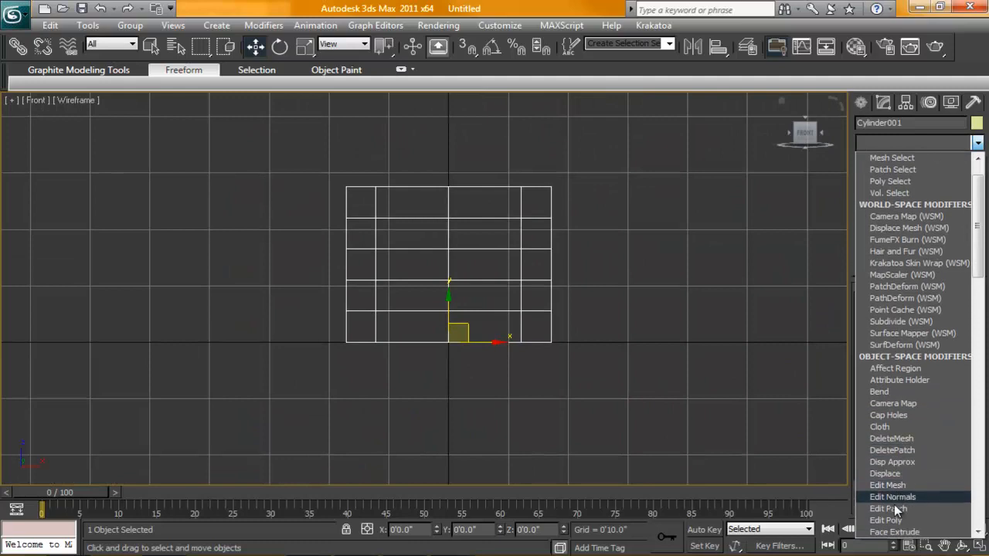
left_click(883, 451)
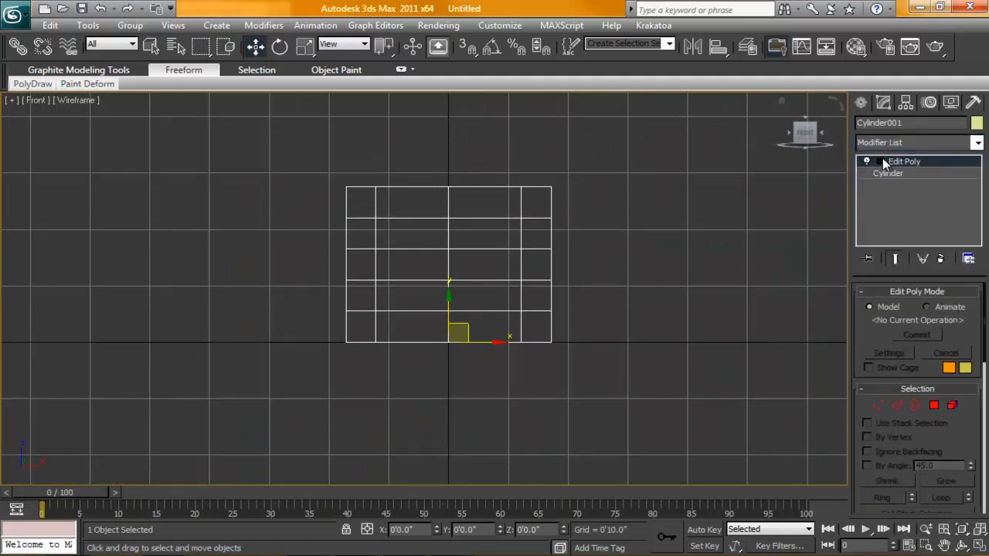
left_click(880, 161)
left_click(904, 173)
left_click_drag(245, 165, 630, 227)
mouse_move(286, 142)
left_mouse_down("alt")
mouse_move(413, 187)
mouse_move(417, 255)
left_mouse_up("alt")
key("r")
left_click_drag(593, 225, 592, 224)
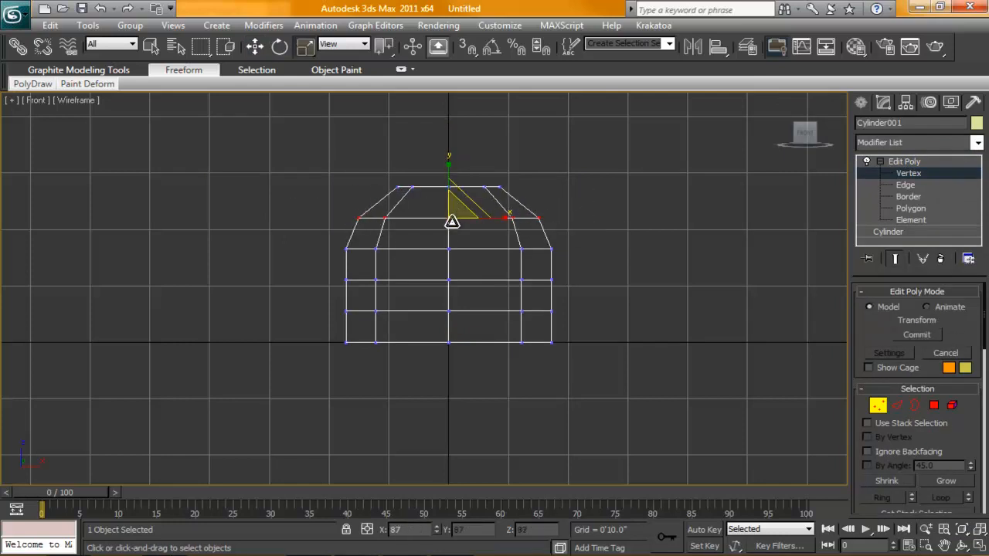
left_click_drag(459, 197, 448, 224)
key("w")
left_click_drag(447, 173, 448, 163)
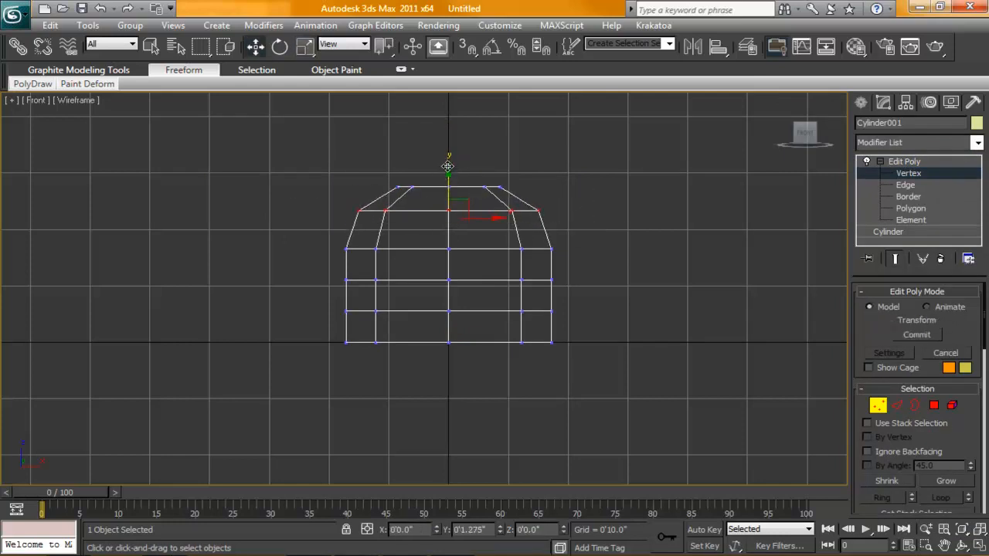
Step: Raise the third and lower vertex rows and adjust the bottom rows into a rounded dome
left_click_drag(334, 242, 552, 259)
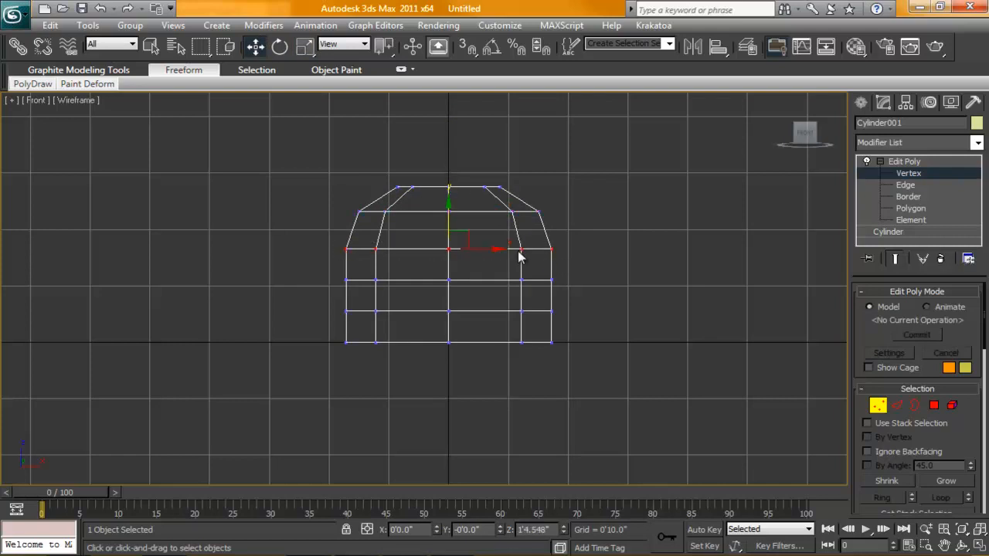
left_click_drag(451, 224, 452, 213)
left_click_drag(274, 263, 587, 347)
left_click_drag(449, 268, 449, 249)
left_click(325, 269)
left_click_drag(566, 338, 566, 340)
key("w")
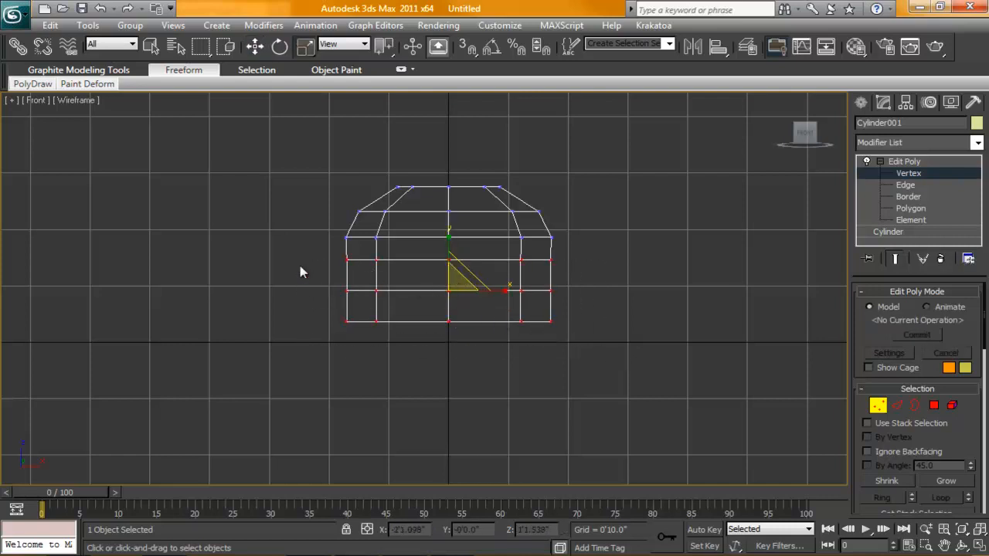
left_click_drag(301, 269, 688, 370)
left_click_drag(459, 300, 455, 303)
Step: Maximize the Perspective view, leave Vertex level and orbit to a lower angle
key("alt+w")
right_click(679, 359)
key("alt+w")
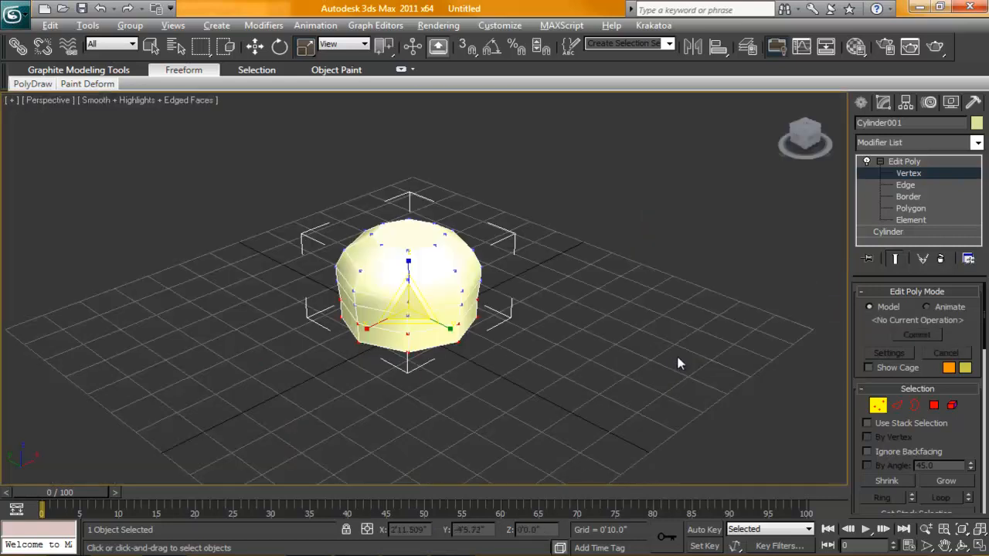
scroll(680, 359, "up", 3)
scroll(664, 339, "down", 1)
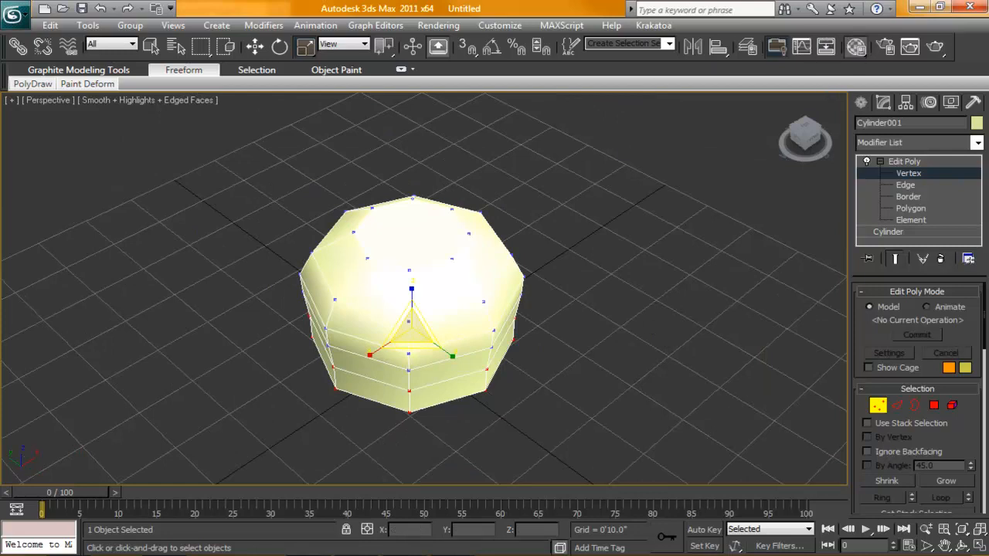
left_click(624, 318)
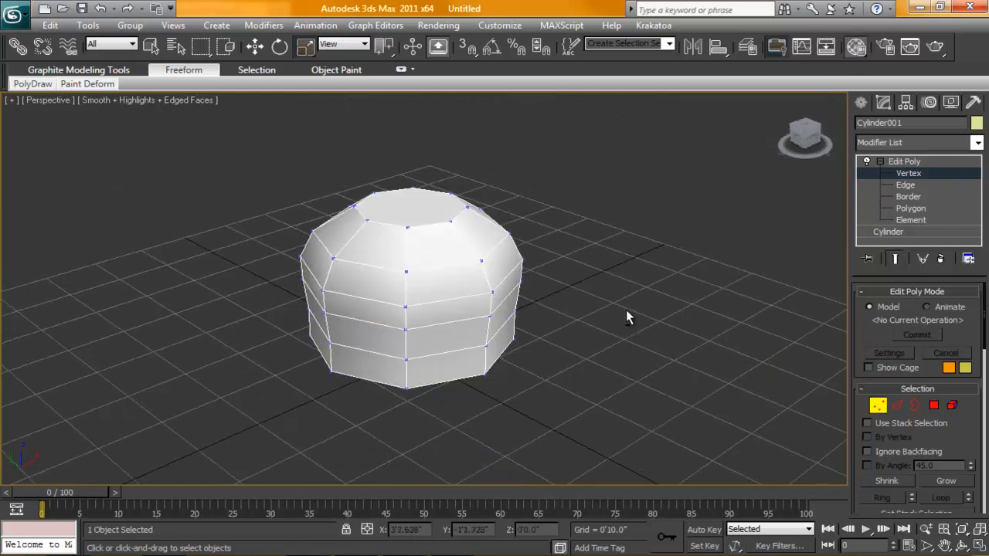
left_click(908, 161)
middle_click_drag(564, 286, 516, 365, "alt")
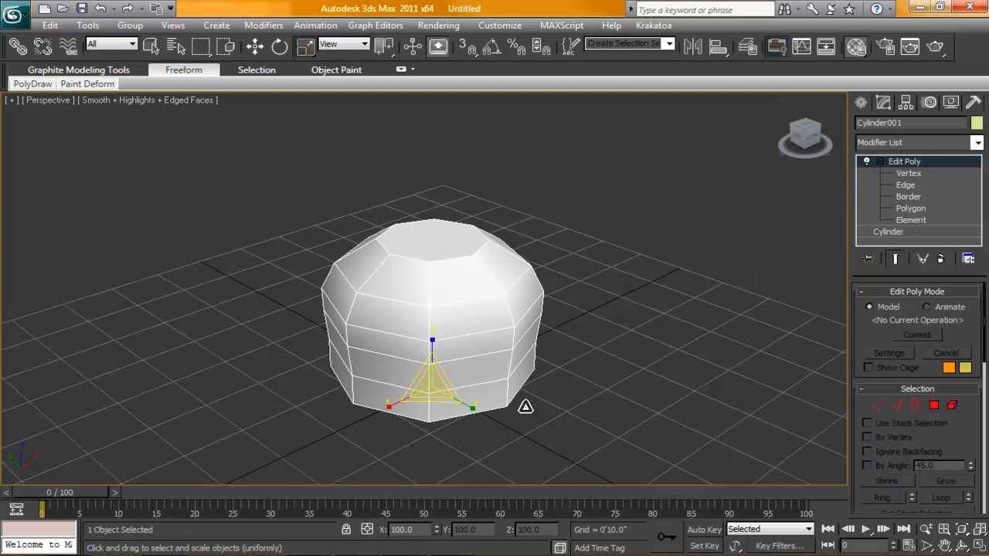
Step: Set the scene's ambient light to black in Rendering > Environment
left_click(592, 222)
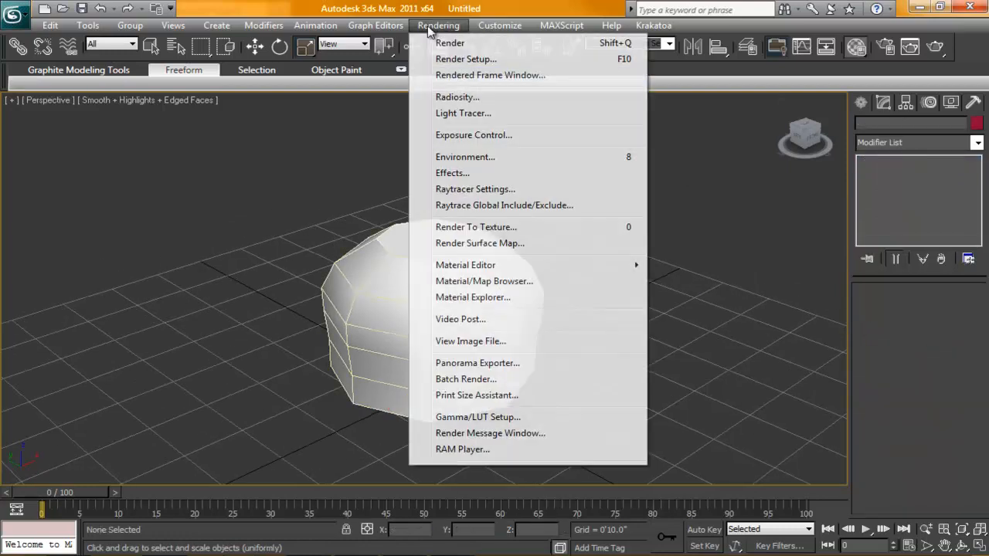
left_click(438, 25)
left_click(453, 172)
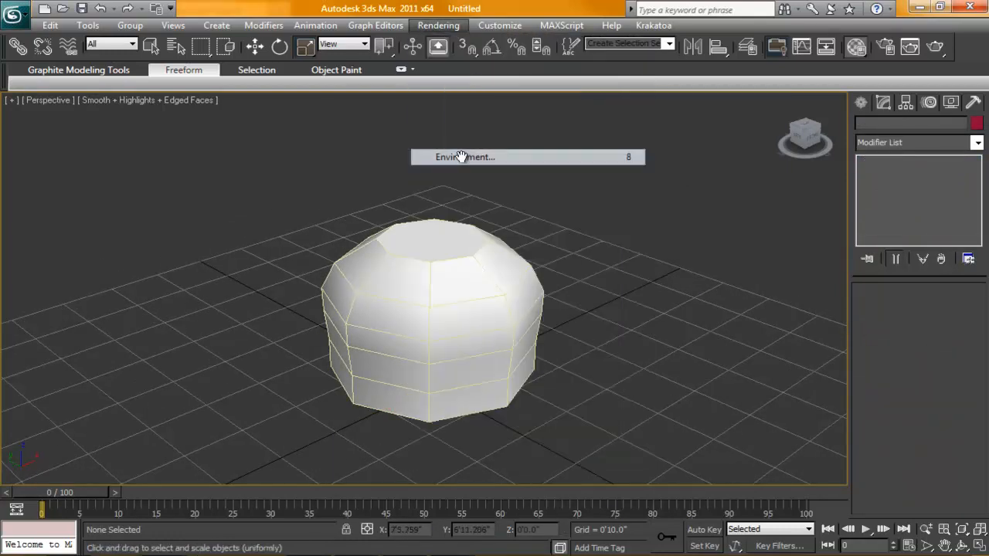
left_click(552, 235)
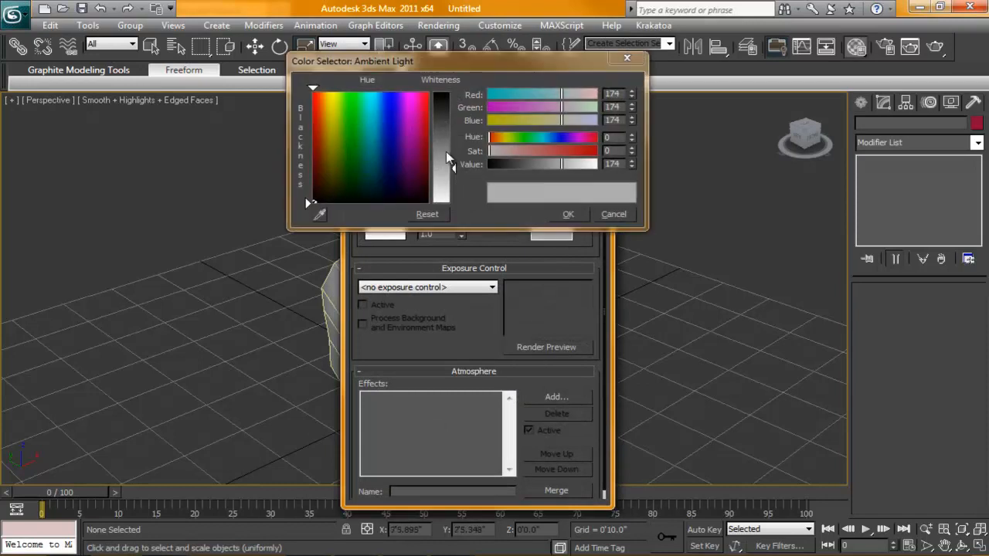
left_click(569, 215)
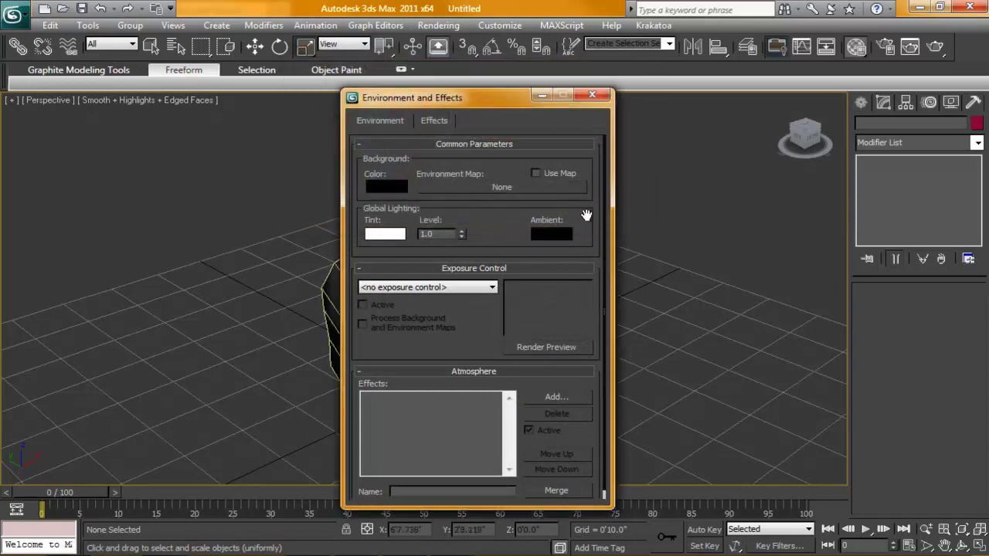
left_click(595, 97)
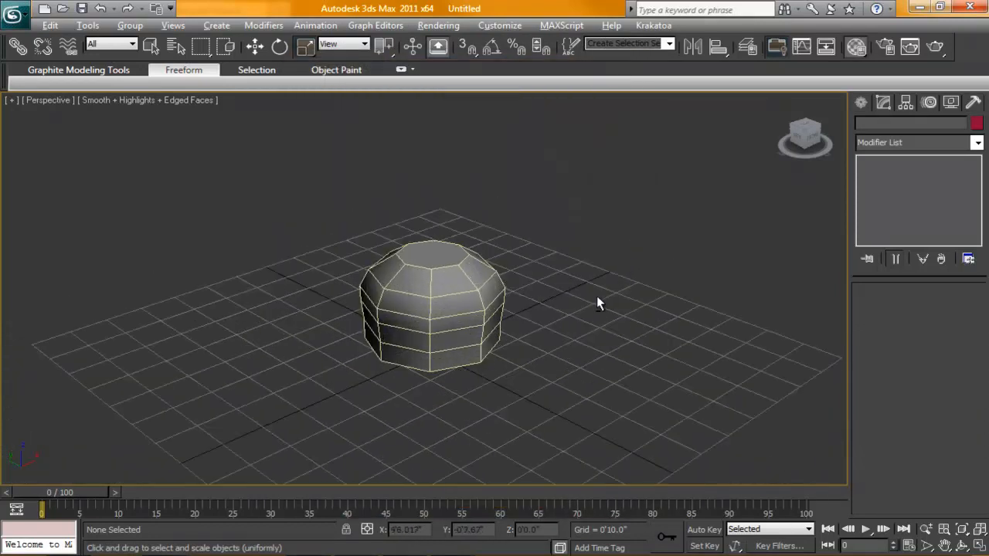
Step: Inset the cylinder's top cap polygon by about 5.9 inches, adding an inner face ring
left_click(433, 247)
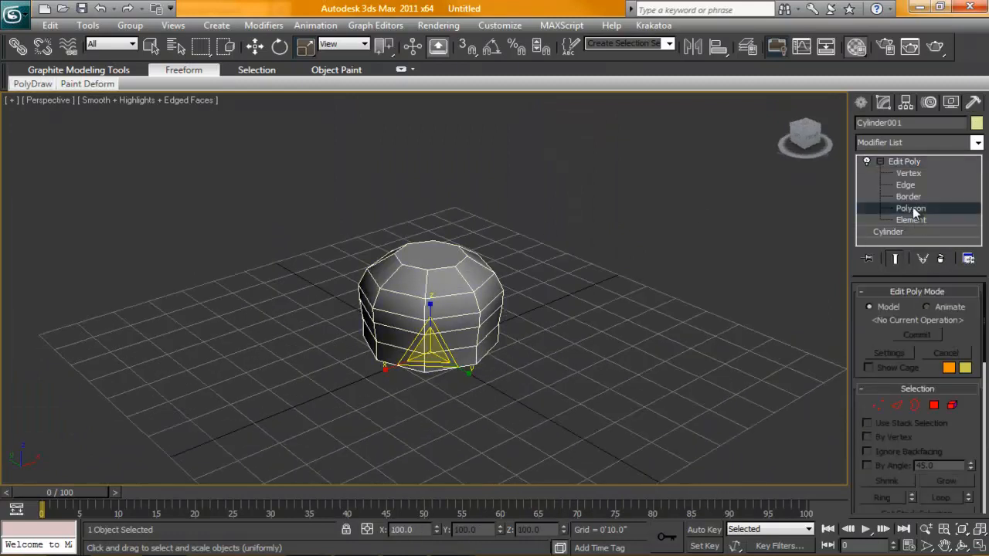
left_click(910, 208)
left_click(431, 255)
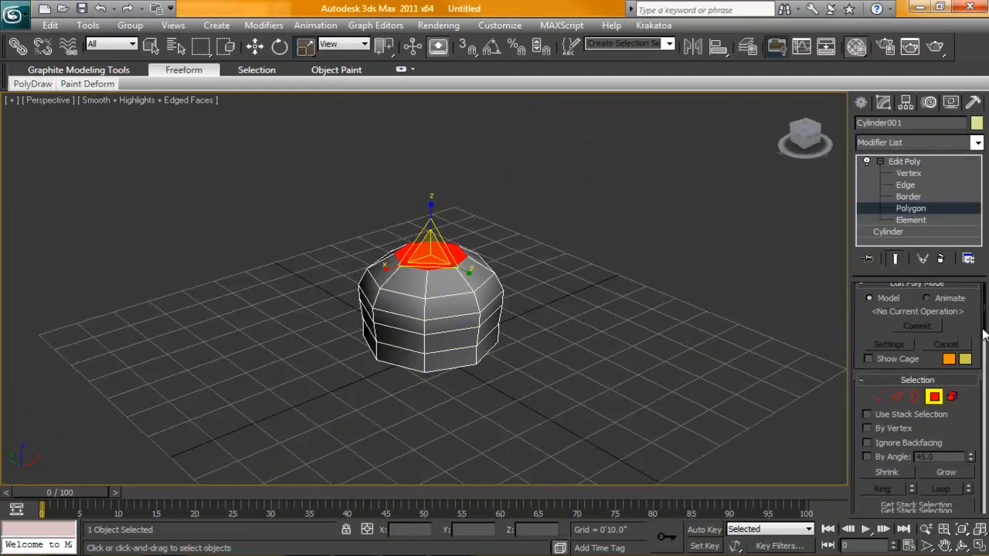
scroll(970, 371, "down", 5)
left_click(969, 433)
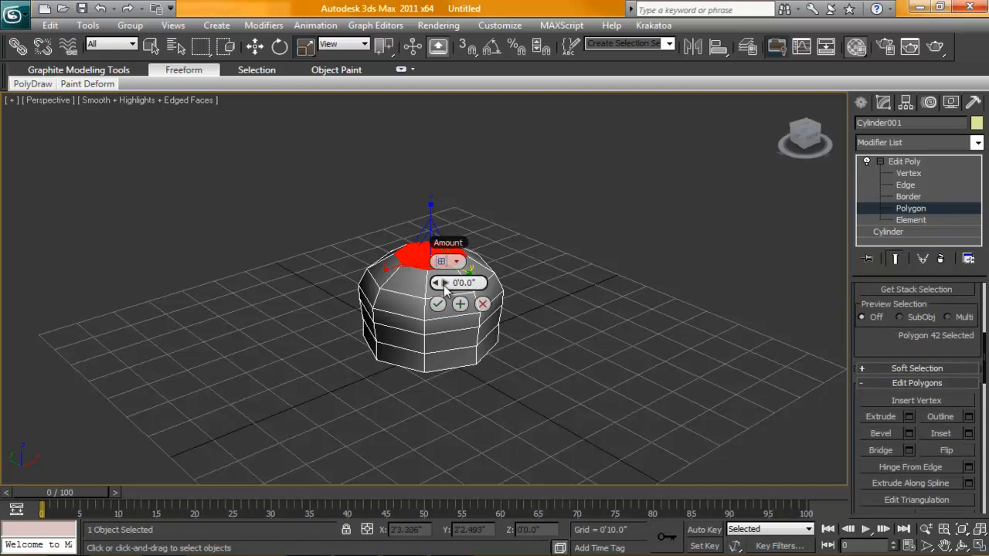
left_click_drag(473, 285, 442, 308)
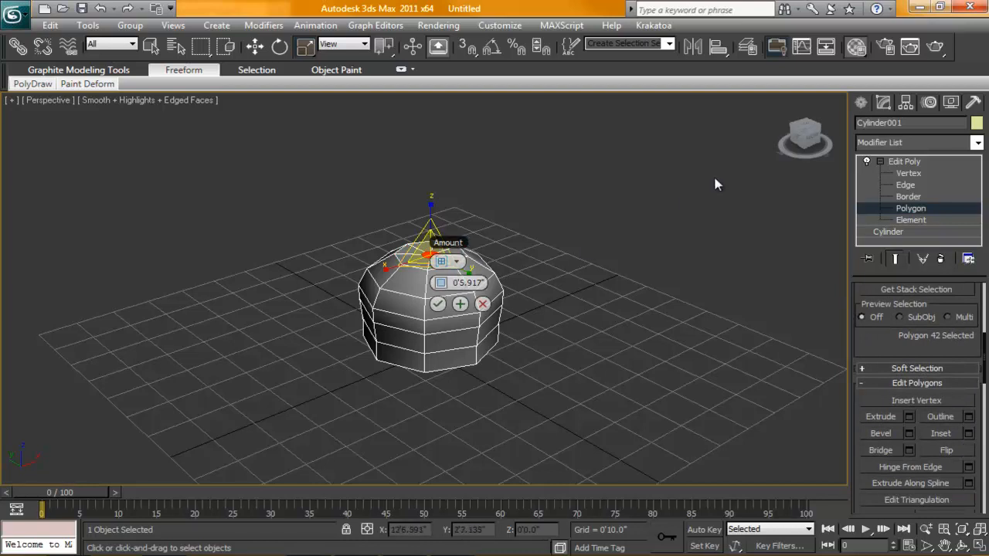
left_click(437, 305)
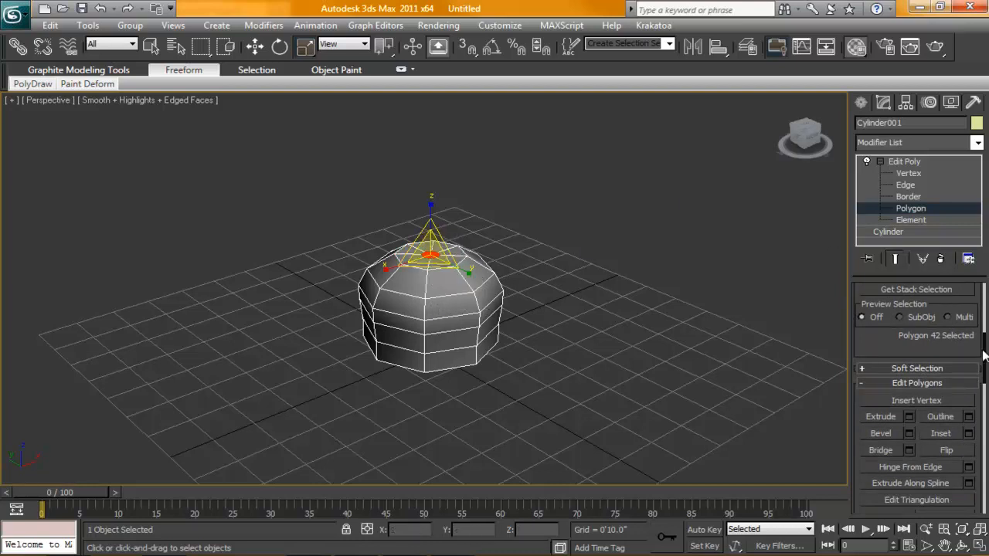
scroll(984, 352, "up", 5)
left_click(878, 405)
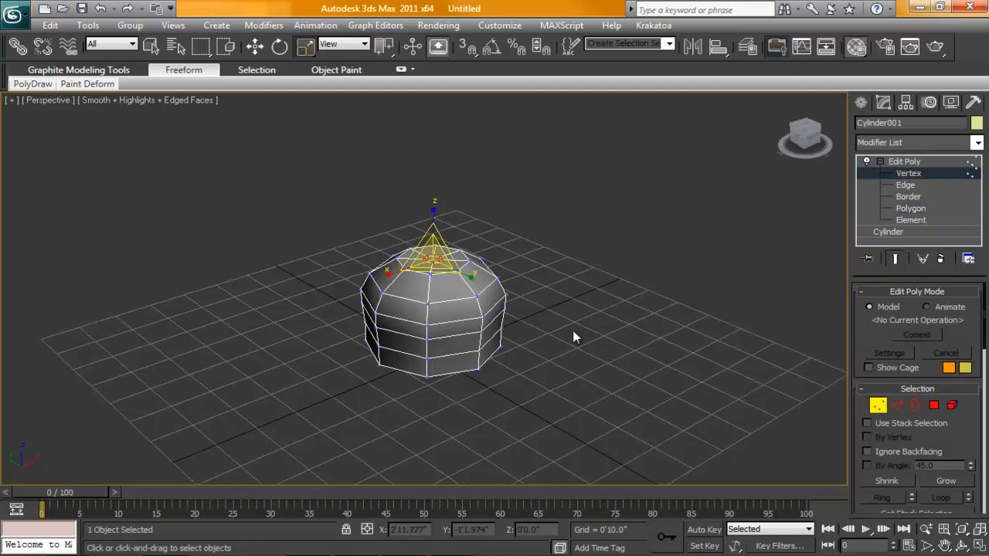
scroll(584, 312, "up", 3)
scroll(983, 332, "down", 5)
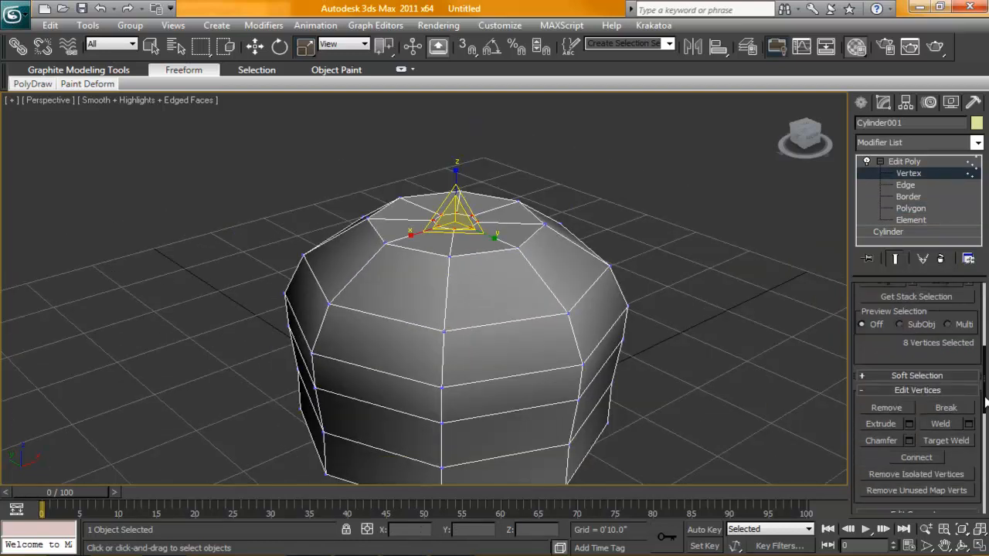
Step: Weld the inset top ring into one centre vertex and inspect the resulting top-cap edges
left_click(968, 413)
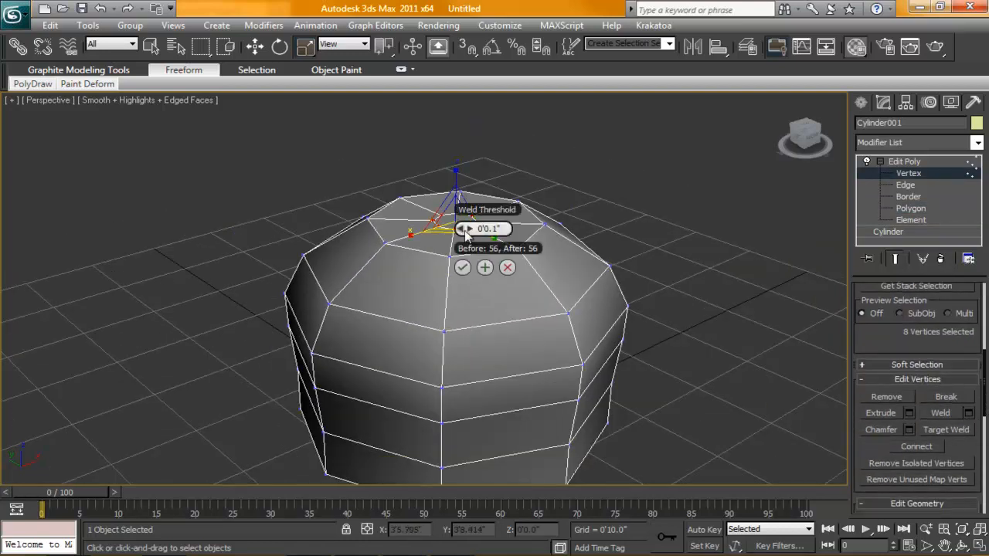
left_click(462, 267)
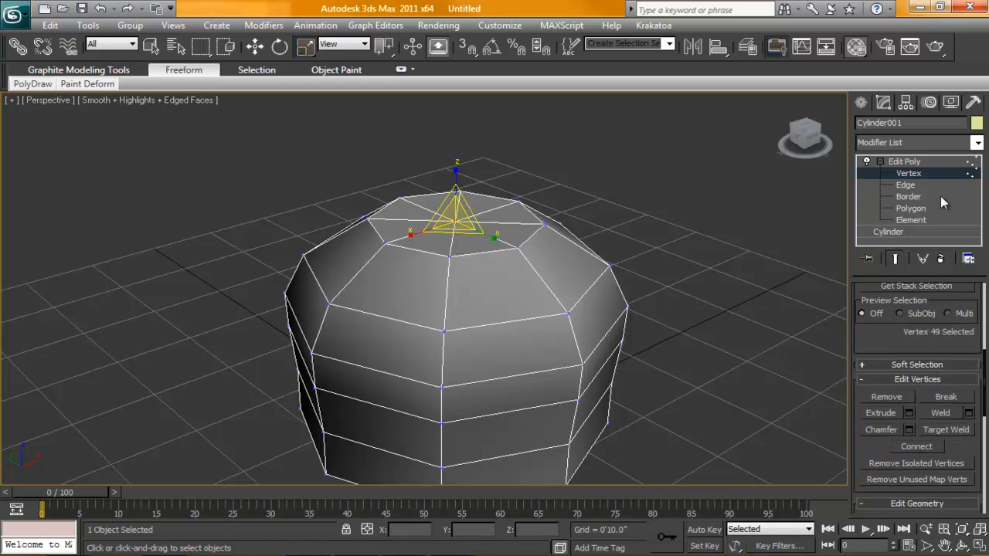
key("2")
left_click(499, 239)
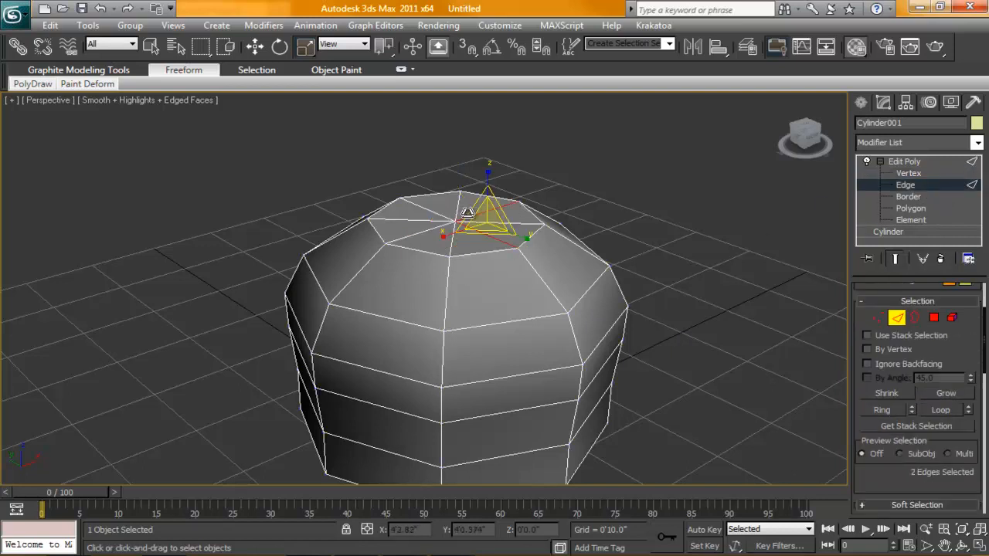
left_click(426, 208, "ctrl")
left_click(417, 238, "ctrl")
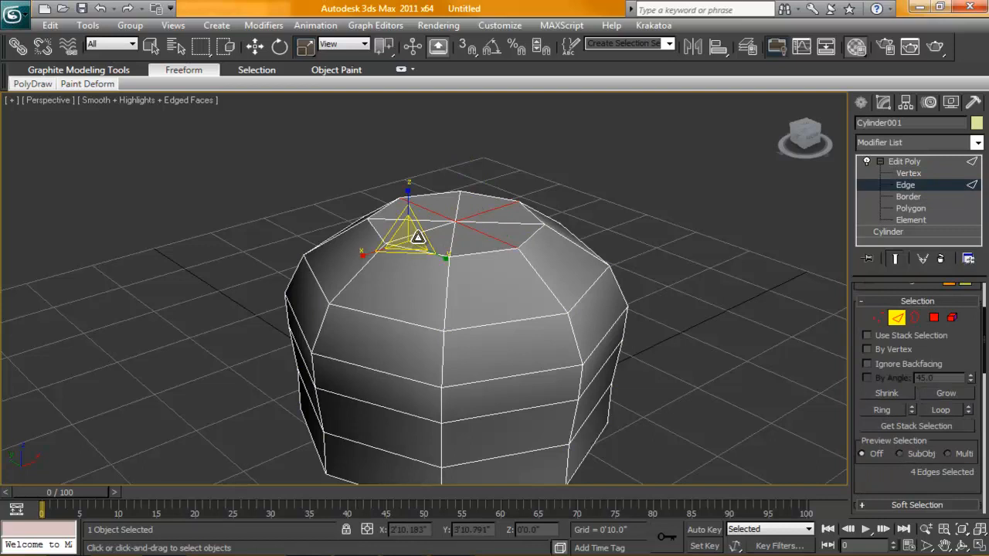
left_click(417, 237, "ctrl")
key("F3")
key("F3")
left_click(462, 266)
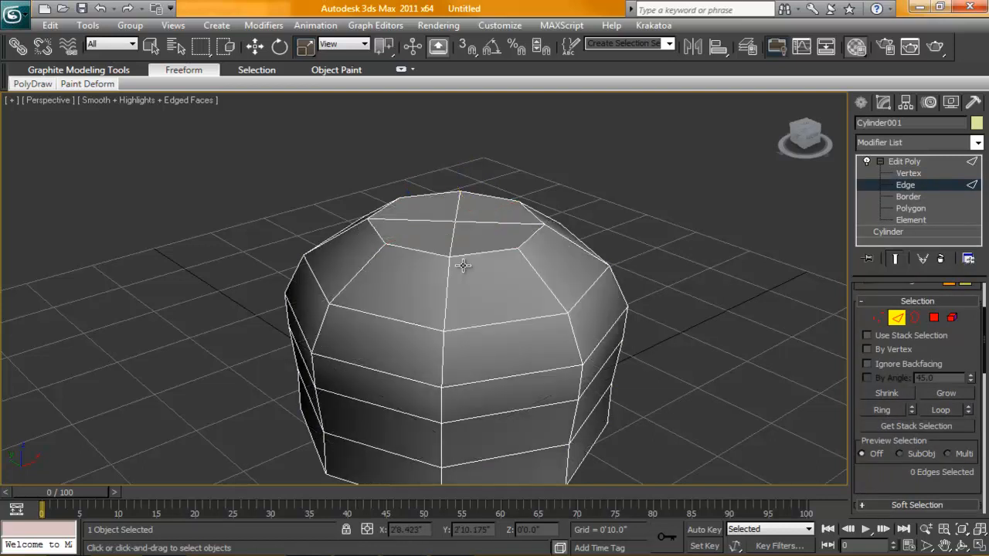
Step: Raise the top centre vertex along Z to give the dome a gently peaked top
left_click(908, 173)
left_click(455, 224)
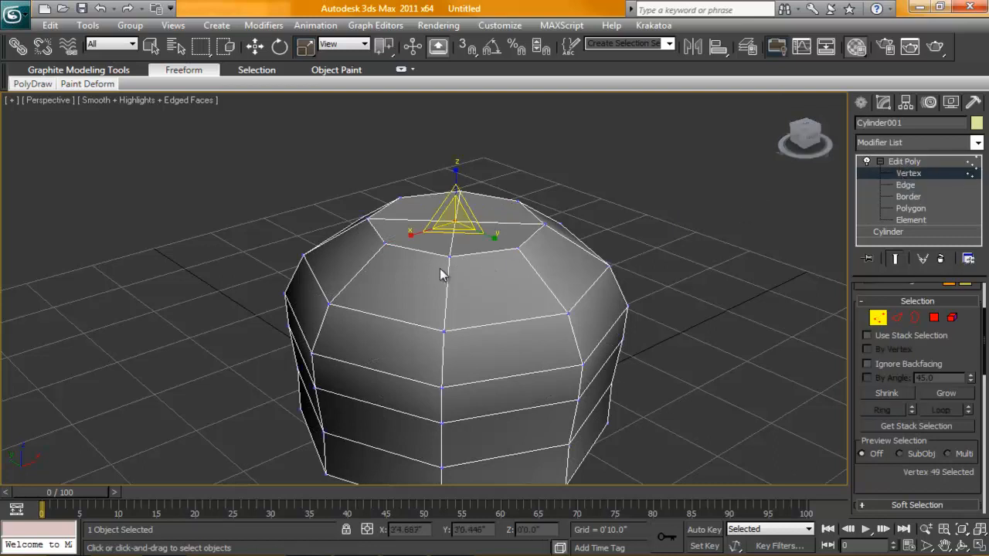
key("w")
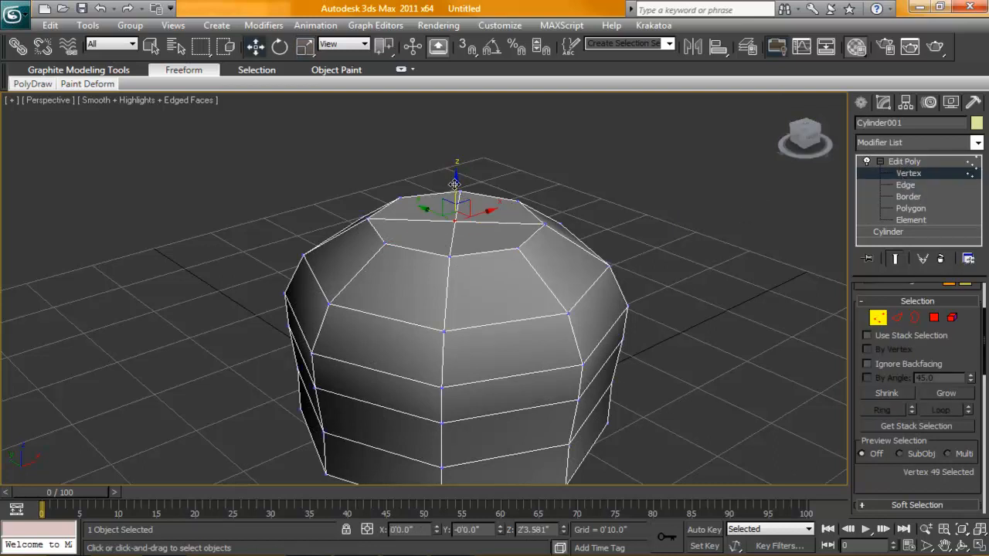
left_click(599, 173)
scroll(599, 173, "down", 3)
mouse_move(654, 274)
middle_mouse_down("alt")
mouse_move(543, 275)
mouse_move(614, 224)
mouse_move(604, 208)
middle_mouse_up("alt")
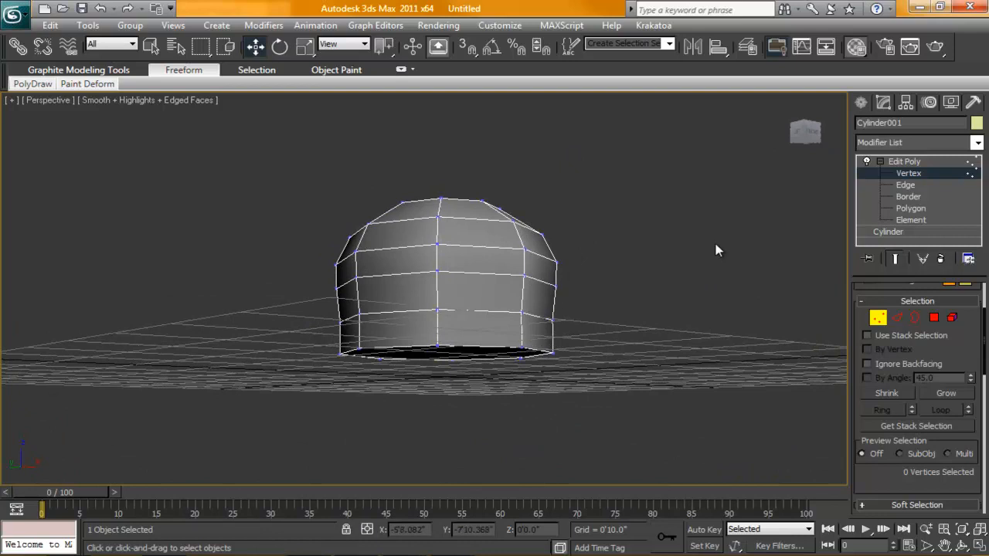
mouse_move(703, 239)
middle_mouse_down("alt")
mouse_move(637, 309)
mouse_move(667, 286)
middle_mouse_up("alt")
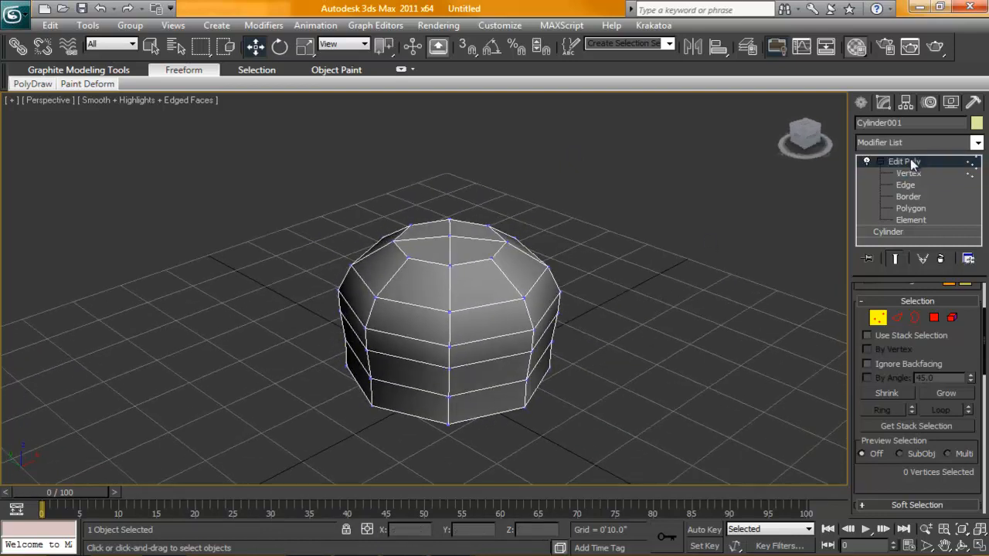
Step: Inset the bottom cap polygon by about 2 inches and maximize the side view
left_click(899, 163)
middle_click_drag(687, 324, 782, 220, "alt")
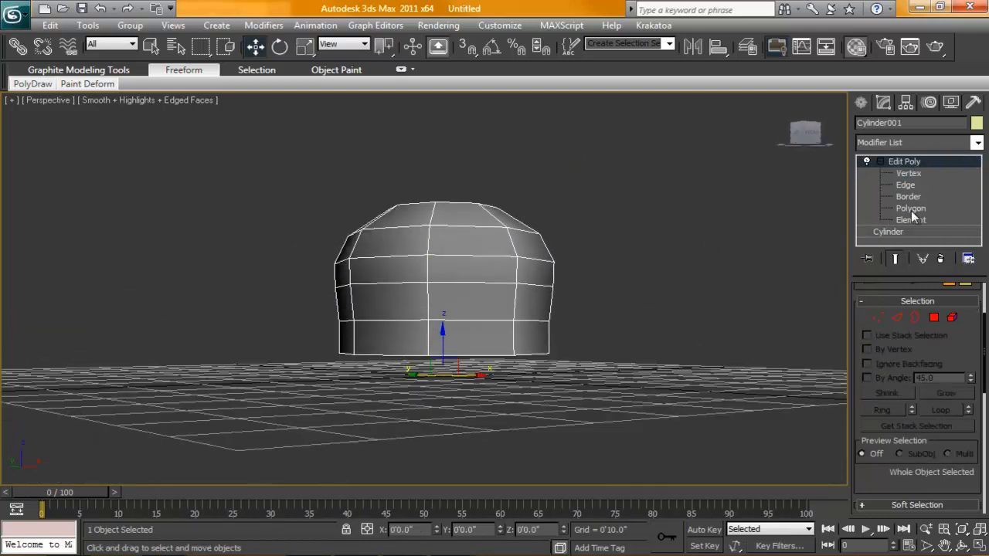
left_click(912, 208)
middle_click_drag(680, 318, 463, 309, "alt")
left_click(463, 309)
middle_click_drag(547, 330, 587, 293, "alt")
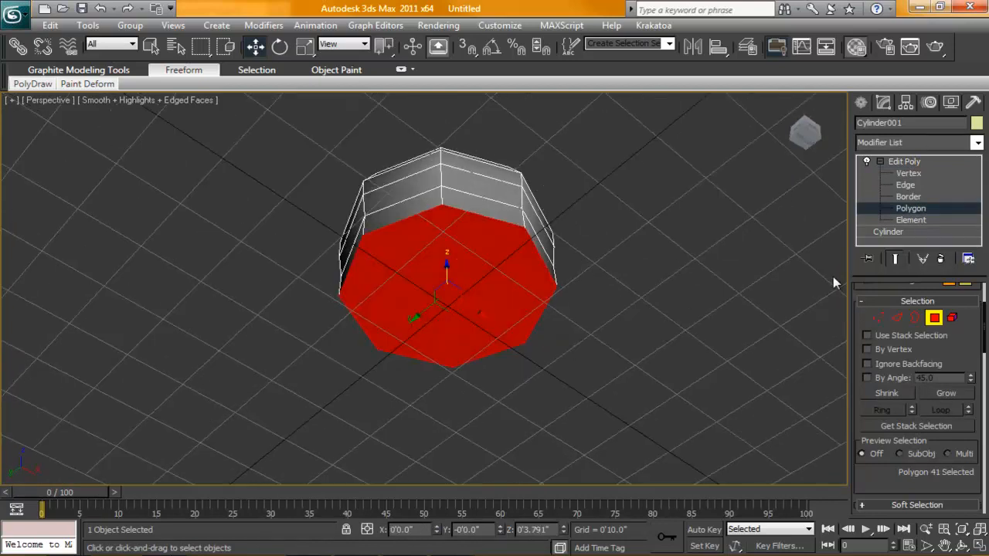
scroll(980, 320, "down", 3)
scroll(966, 320, "down", 3)
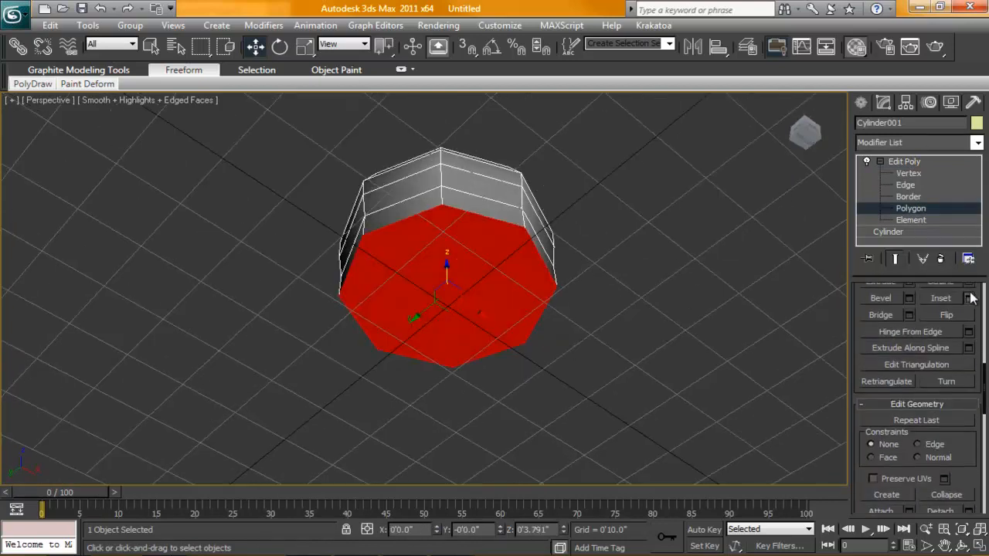
left_click(969, 298)
left_click_drag(458, 319, 432, 325)
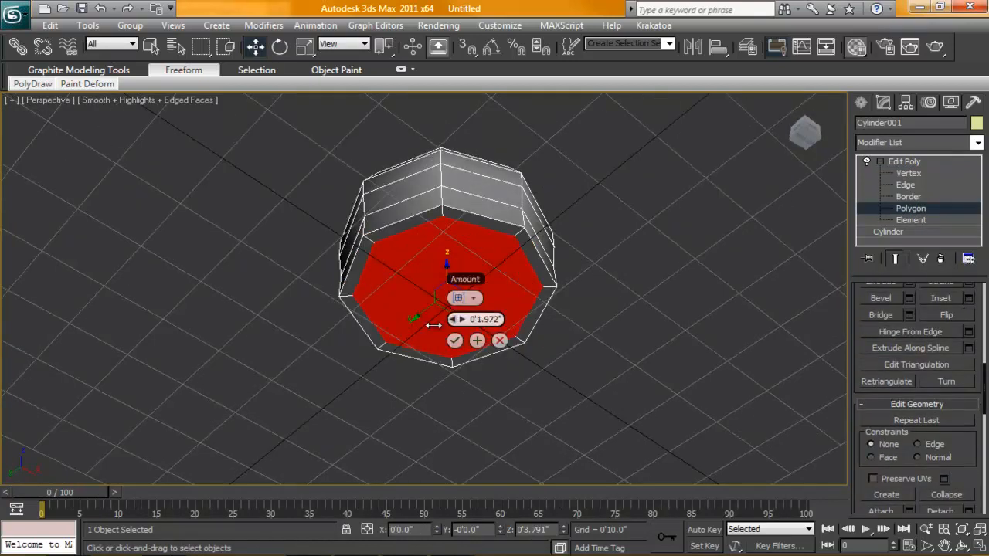
left_click(454, 341)
key("alt+w")
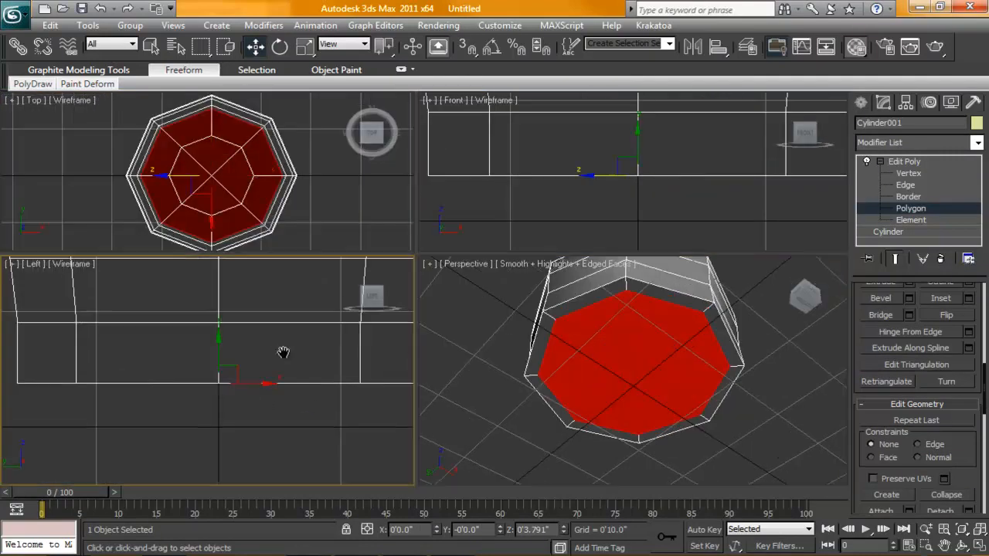
key("alt+w")
scroll(287, 356, "down", 3)
scroll(287, 355, "down", 2)
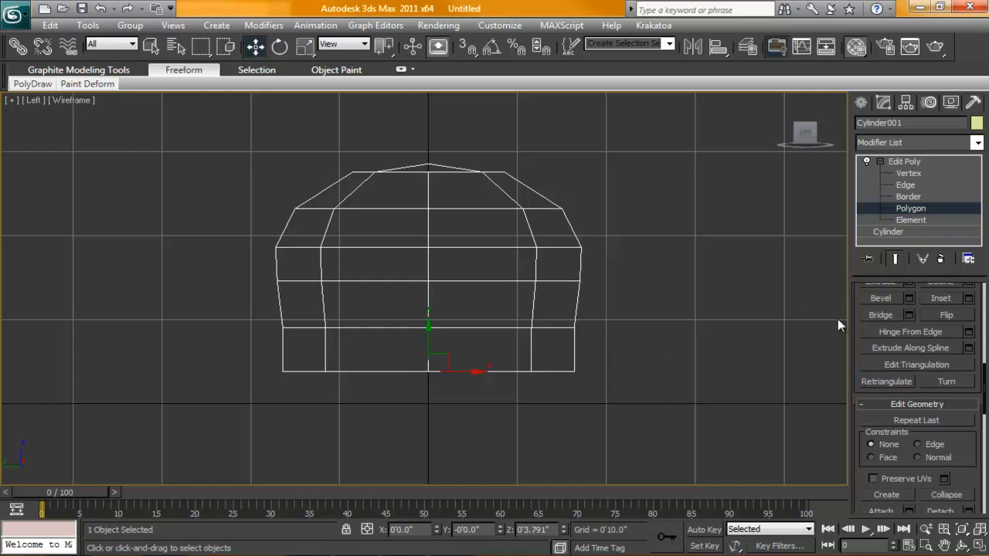
left_click_drag(985, 376, 985, 354)
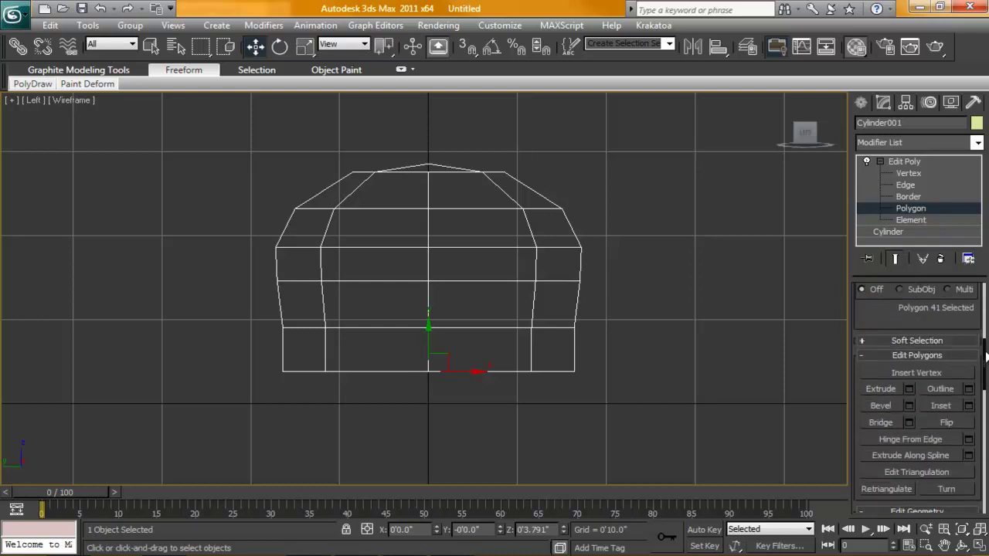
Step: Extrude the bottom polygon inward four times to hollow out the bell's underside
left_click(909, 389)
left_click_drag(438, 400, 426, 399)
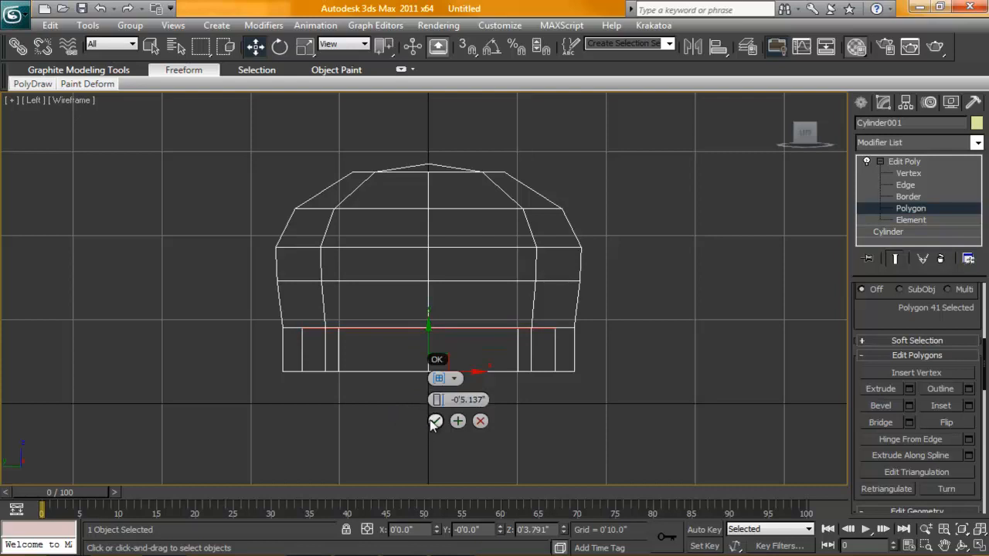
left_click(479, 420)
left_click(908, 389)
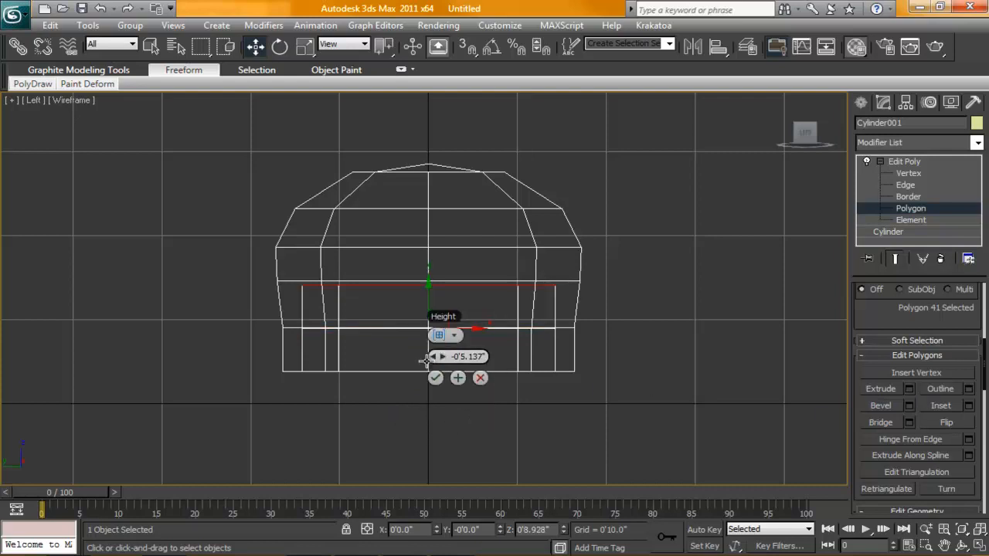
left_click(480, 378)
left_click(909, 390)
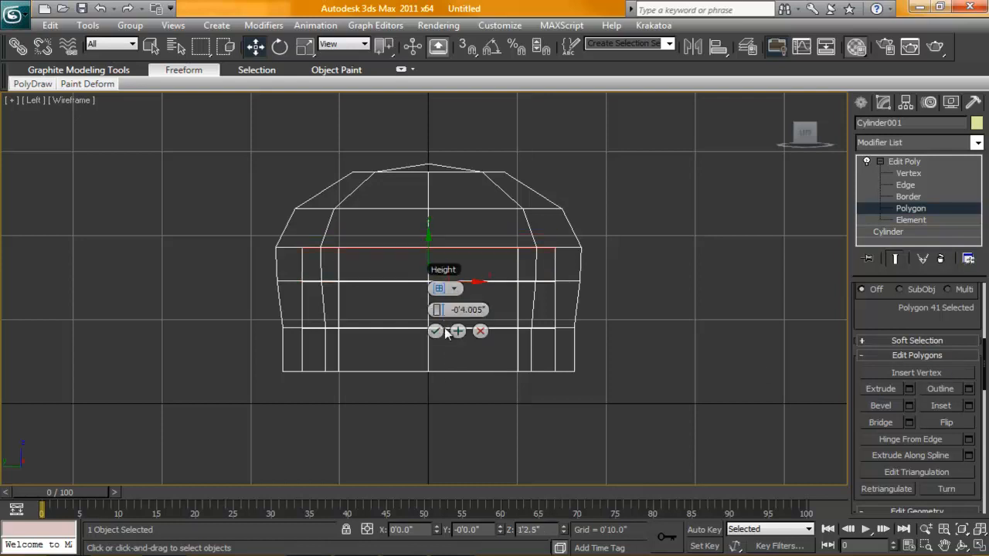
left_click(435, 331)
left_click(909, 389)
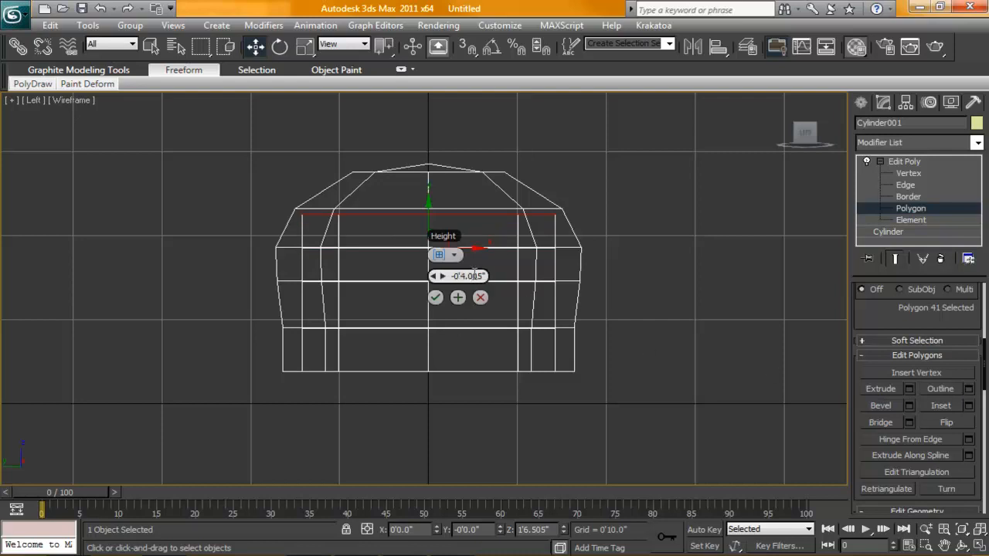
left_click(435, 297)
Step: Select the upper interior vertex row and try moving it, then undo the move
left_click(908, 173)
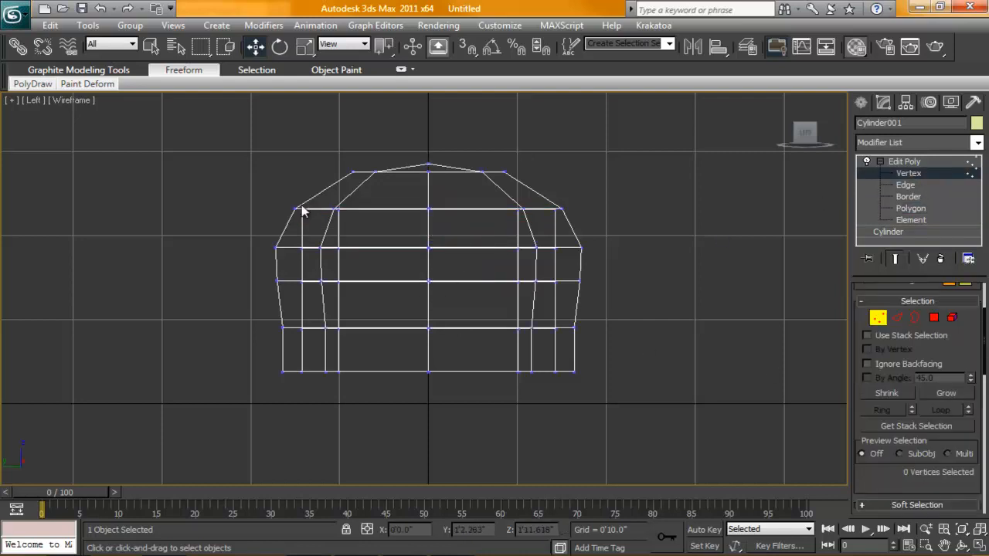
left_click_drag(299, 206, 565, 246)
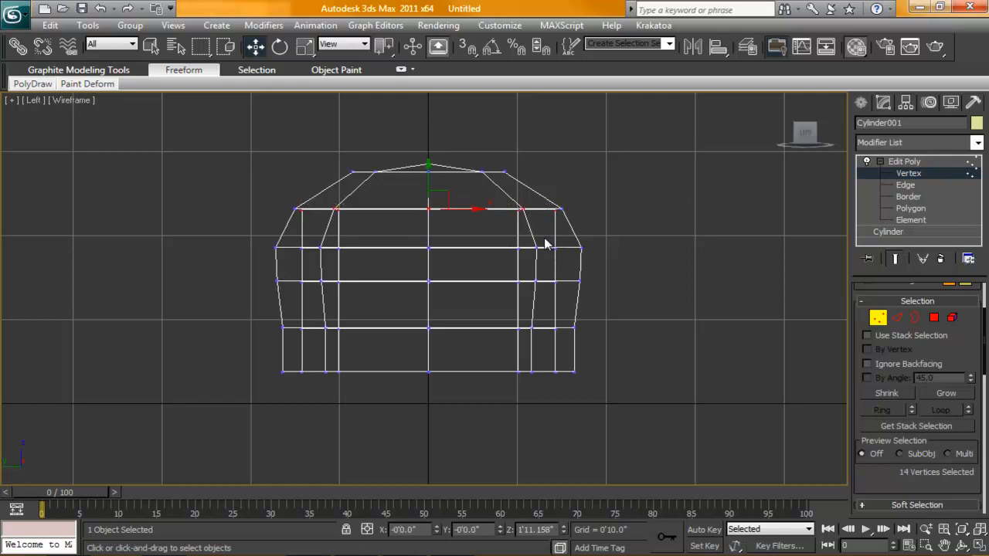
key("w")
left_click_drag(432, 207, 403, 226)
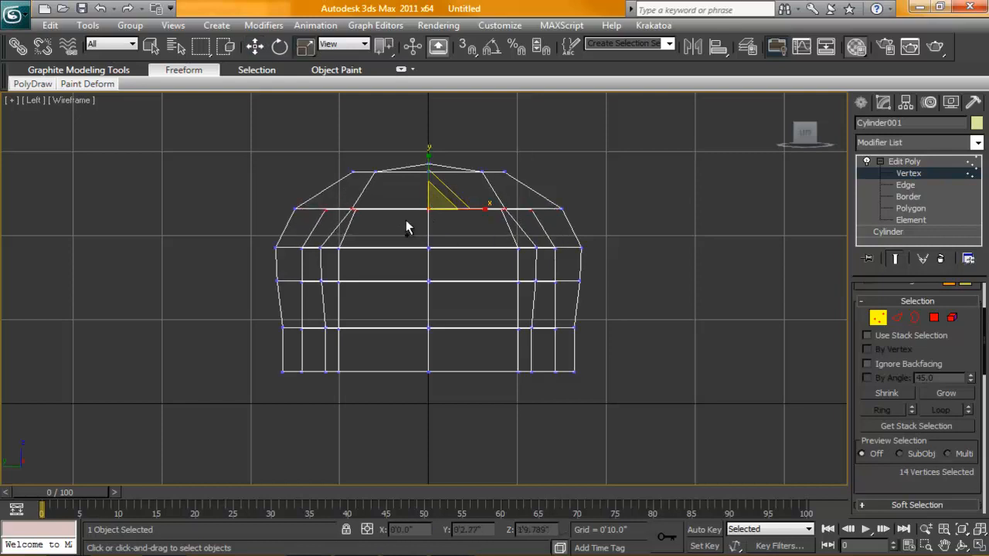
key("ctrl+z")
Step: Deselect the edge vertices, move the remaining ones inward to taper, and exit Vertex level
left_click(338, 209, "alt")
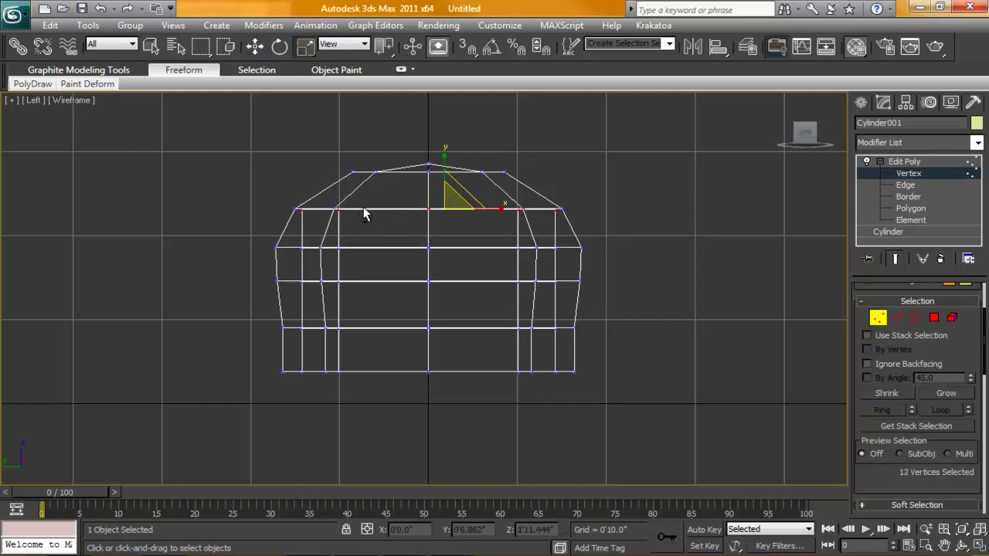
left_click(522, 209, "alt")
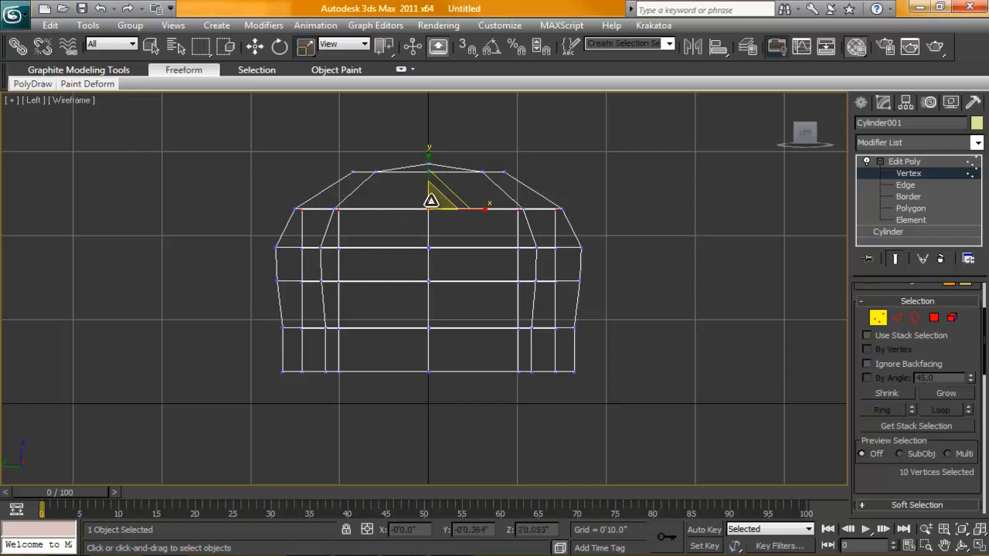
left_click_drag(429, 205, 419, 226)
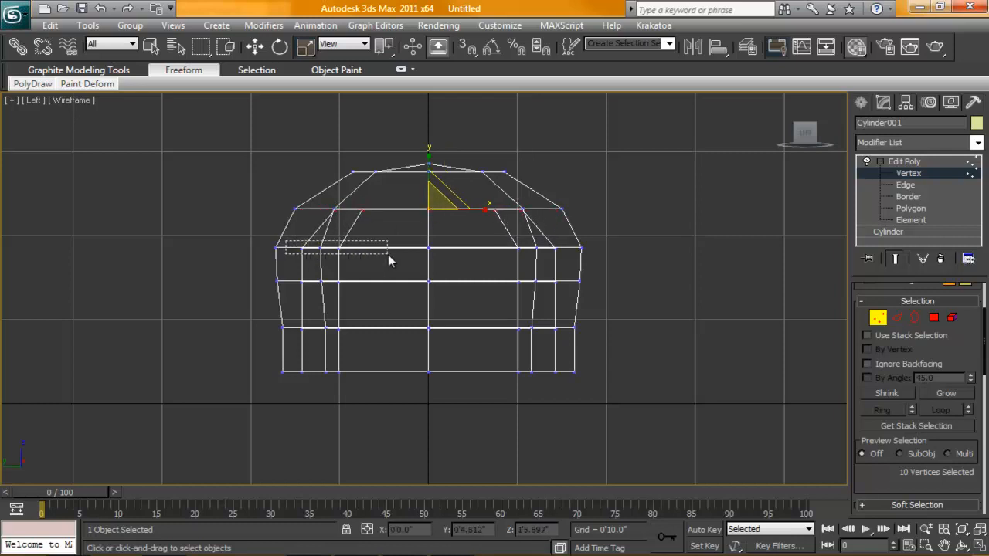
left_click_drag(369, 259, 411, 250)
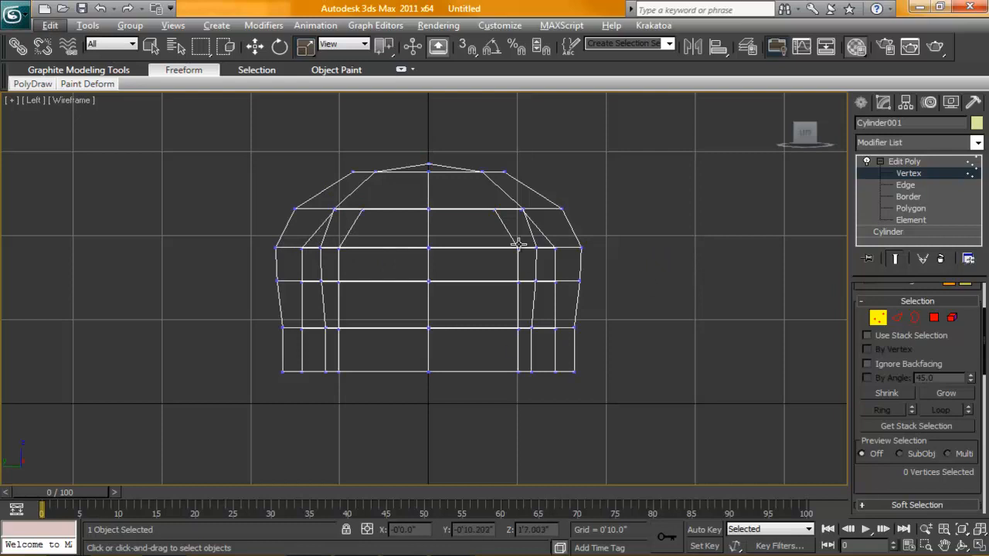
left_click(883, 161)
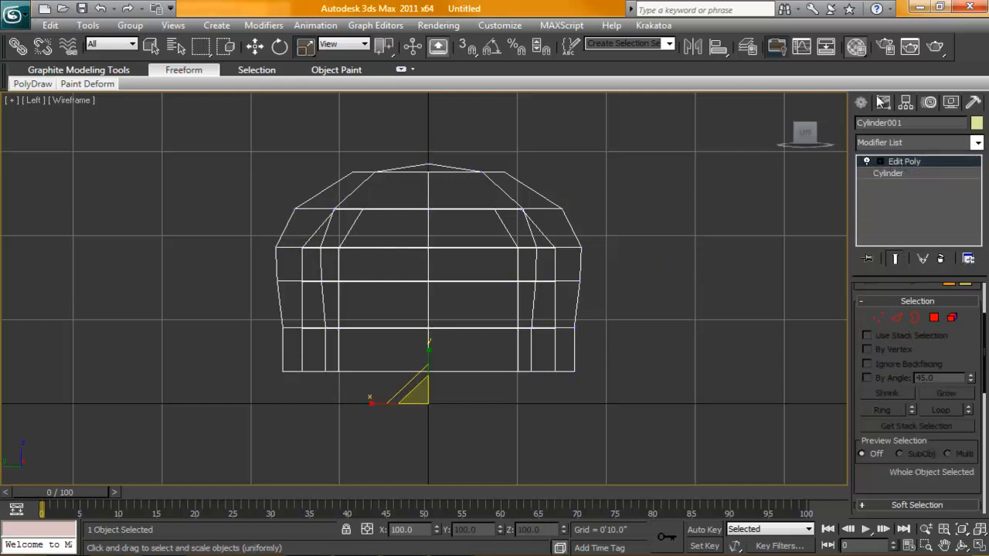
Step: Start a Torus primitive and draw it inside the bell in the Top view of the four-view layout
left_click(861, 102)
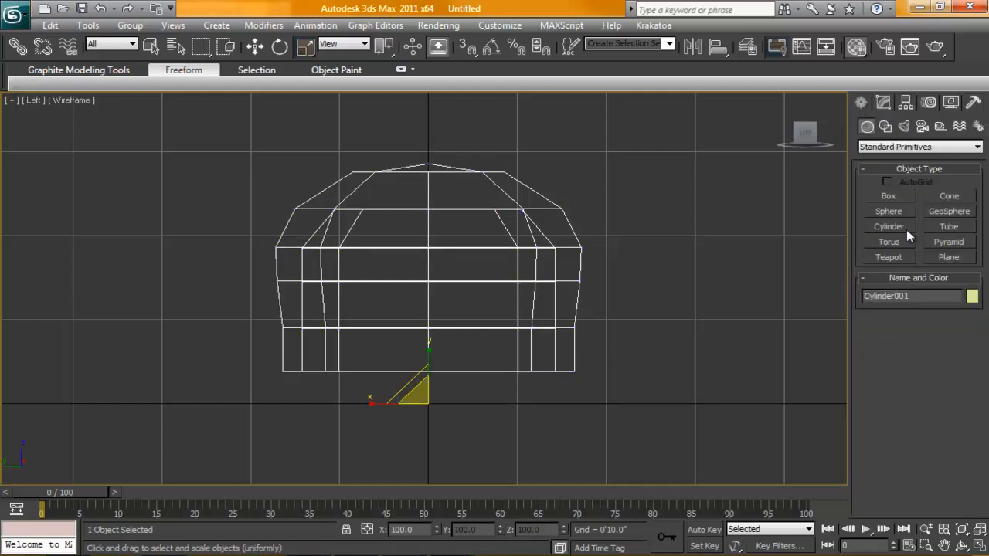
left_click(888, 241)
key("alt+w")
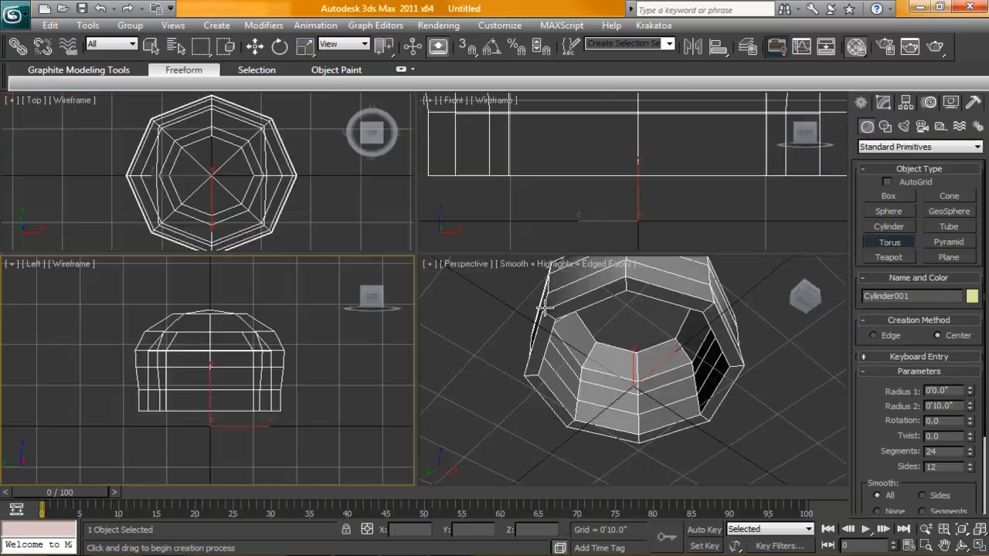
key("ctrl+shift+z")
mouse_move(209, 172)
left_mouse_down()
mouse_move(240, 173)
mouse_move(220, 177)
left_mouse_up()
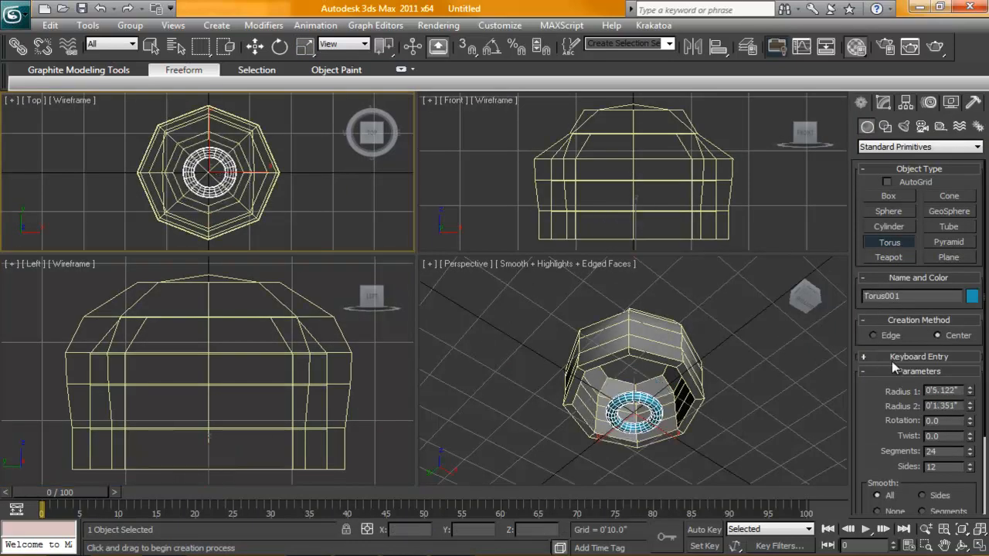
scroll(879, 412, "down", 1)
Step: Reduce the torus to 8 segments and 8 sides
left_click_drag(970, 399, 978, 454)
left_click_drag(970, 414, 971, 452)
left_click(970, 400)
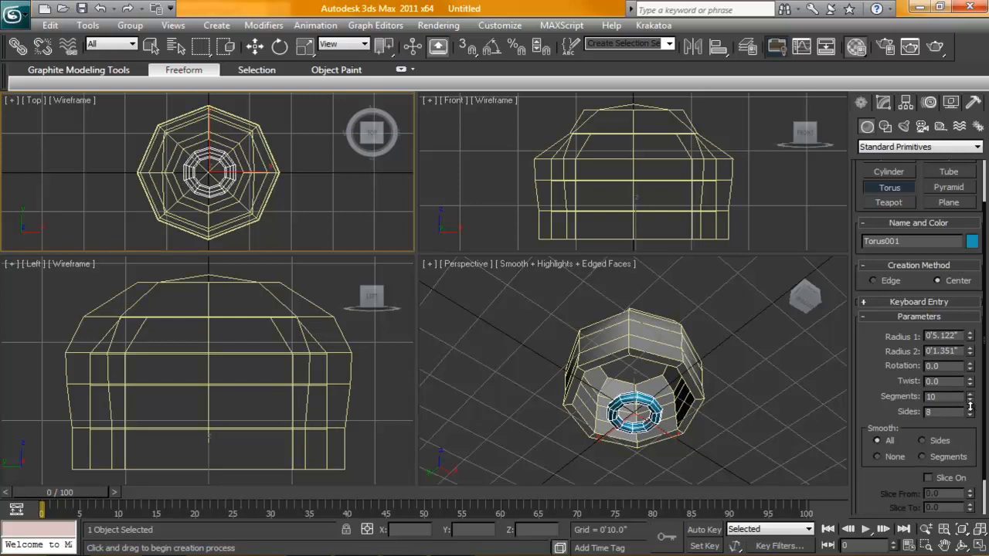
left_click_drag(970, 399, 970, 414)
Step: In the maximized Perspective view, scale the torus up uniformly and move it up into the bell
left_click(634, 370)
key("alt+w")
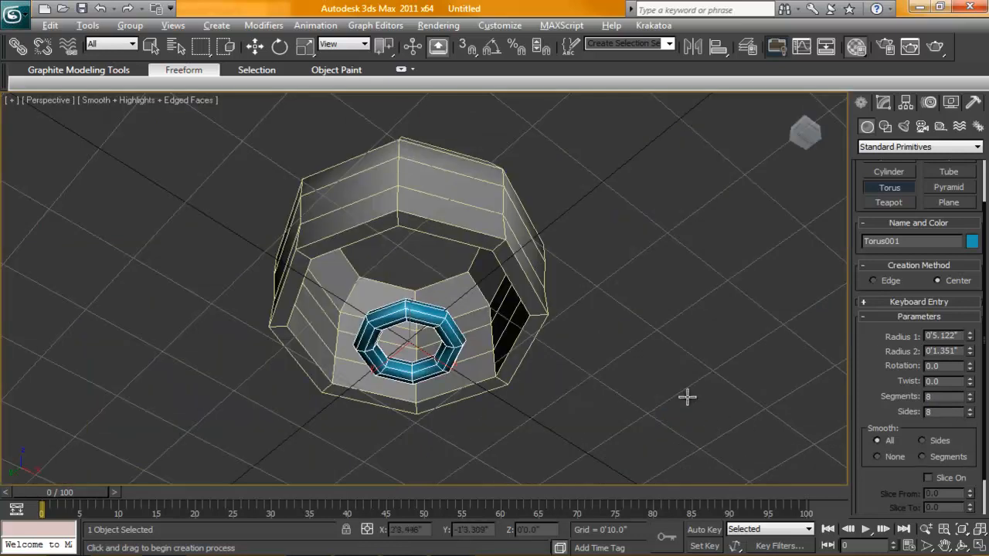
key("r")
left_click_drag(403, 343, 406, 324)
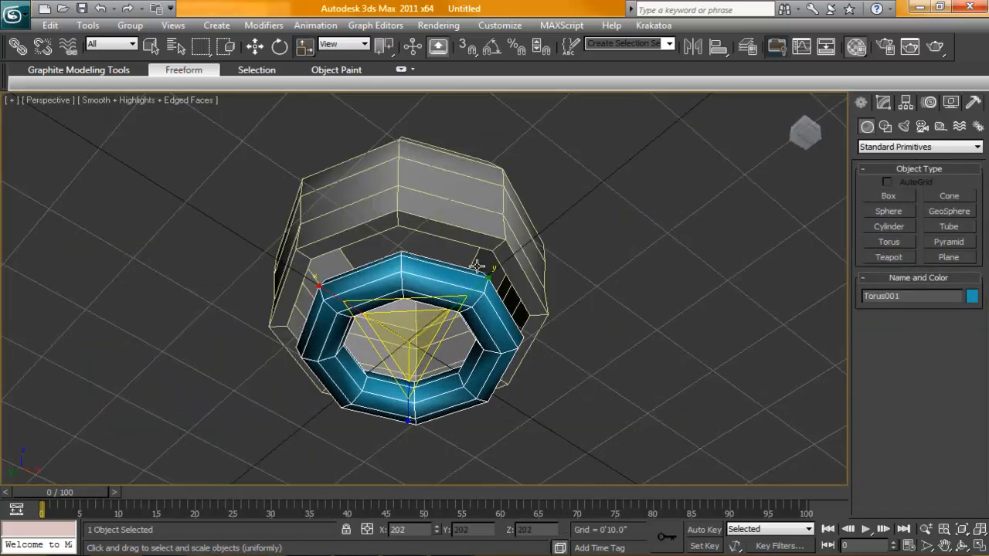
key("w")
middle_click_drag(406, 332, 409, 328, "alt")
left_click_drag(409, 328, 407, 293)
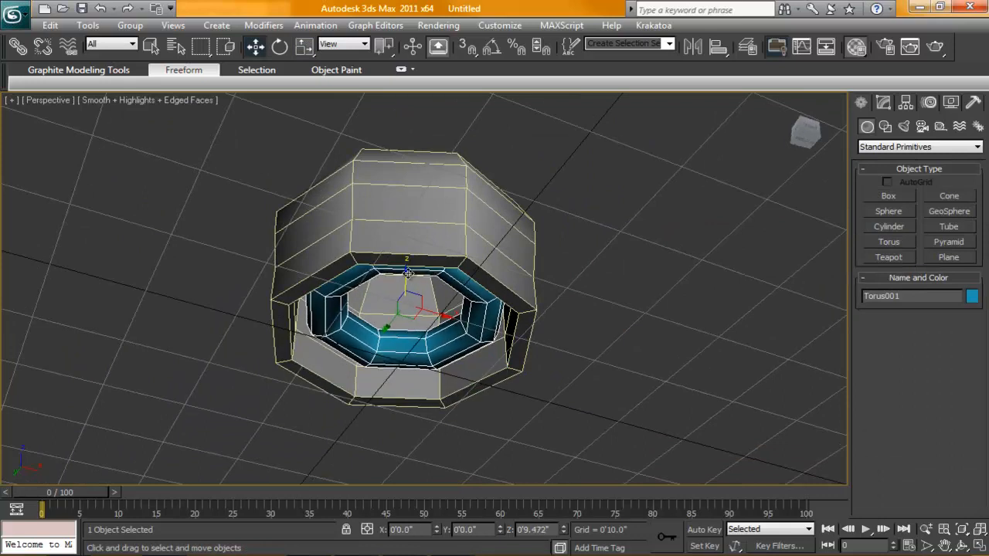
Step: Deselect the torus, reselect the bell cylinder and return to the single Perspective view
left_click(563, 296)
mouse_move(562, 296)
middle_mouse_down("alt")
mouse_move(565, 394)
mouse_move(456, 396)
middle_mouse_up("alt")
key("q")
middle_click_drag(417, 333, 463, 278, "alt")
left_click(463, 278)
mouse_move(532, 321)
middle_mouse_down("alt")
mouse_move(539, 339)
mouse_move(574, 357)
mouse_move(702, 364)
mouse_move(718, 430)
mouse_move(601, 404)
mouse_move(624, 255)
middle_mouse_up("alt")
key("alt+w")
key("alt+w")
Step: Apply a MeshSmooth modifier to the bell cylinder from the Modify panel's modifier list
left_click(884, 103)
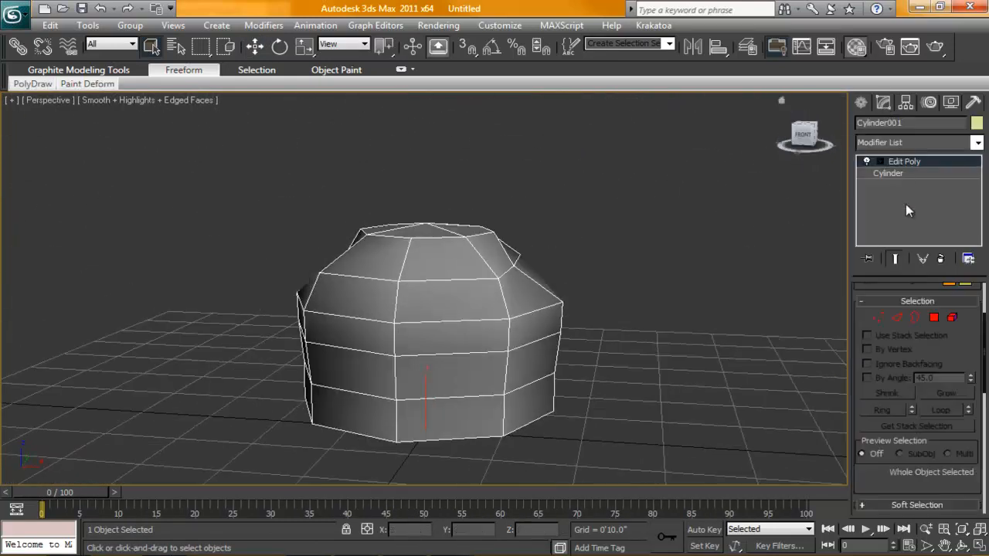
left_click(915, 142)
left_click_drag(978, 231, 978, 309)
scroll(904, 309, "down", 2)
scroll(911, 348, "down", 1)
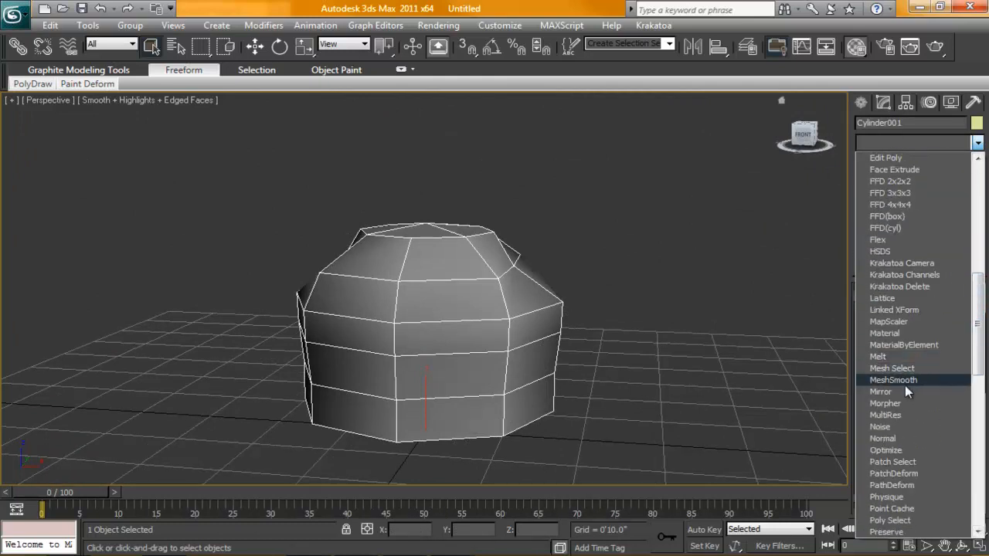
left_click(905, 379)
mouse_move(682, 376)
middle_mouse_down("alt")
mouse_move(473, 366)
mouse_move(464, 378)
middle_mouse_up("alt")
scroll(732, 312, "down", 3)
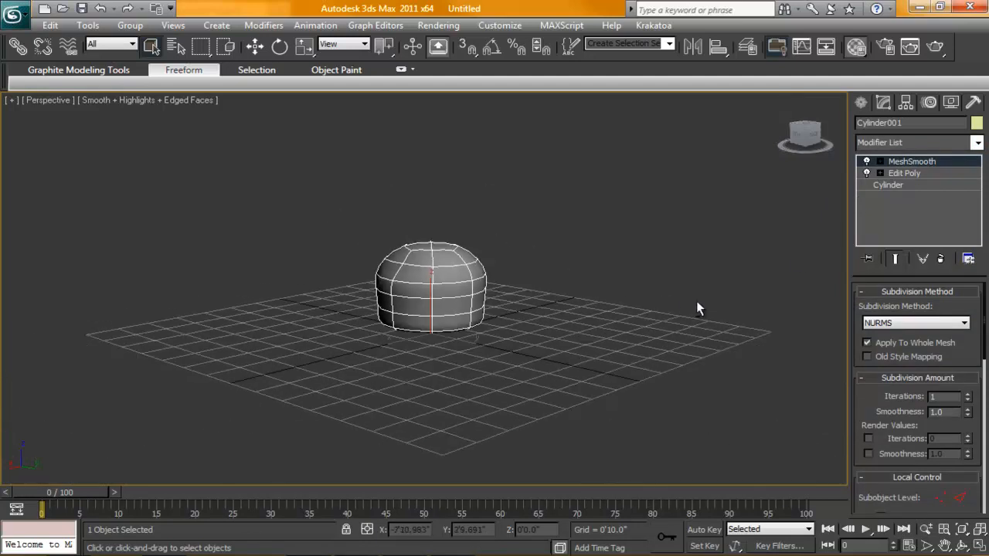
scroll(680, 302, "down", 1)
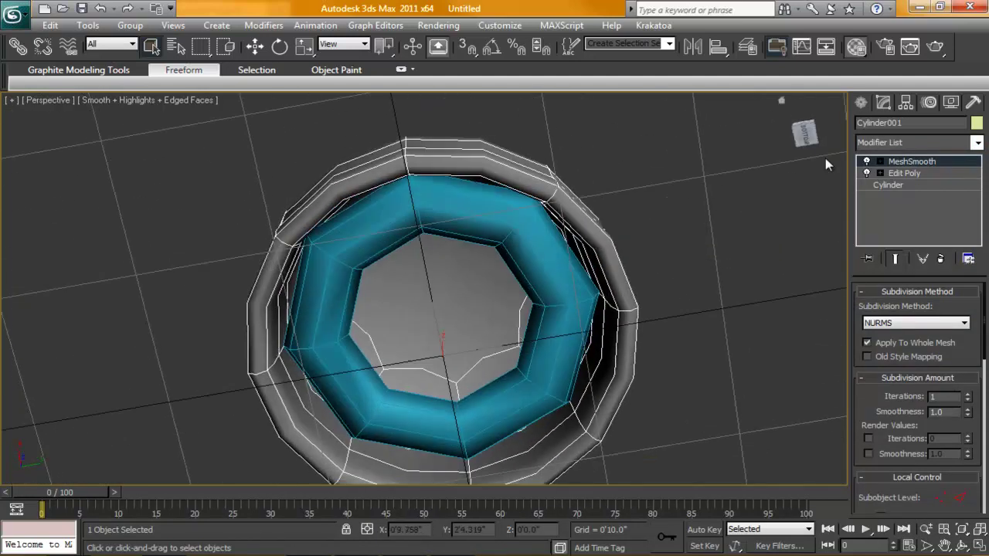
Step: Return to the bell's Edit Poly vertex level with end result off and edged faces shown
middle_click_drag(685, 193, 685, 326, "alt")
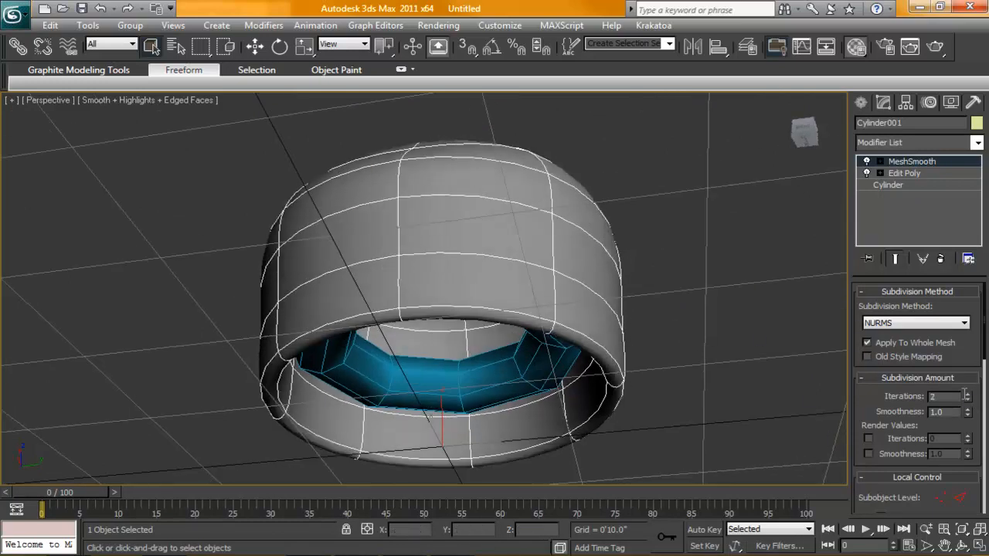
scroll(709, 367, "down", 3)
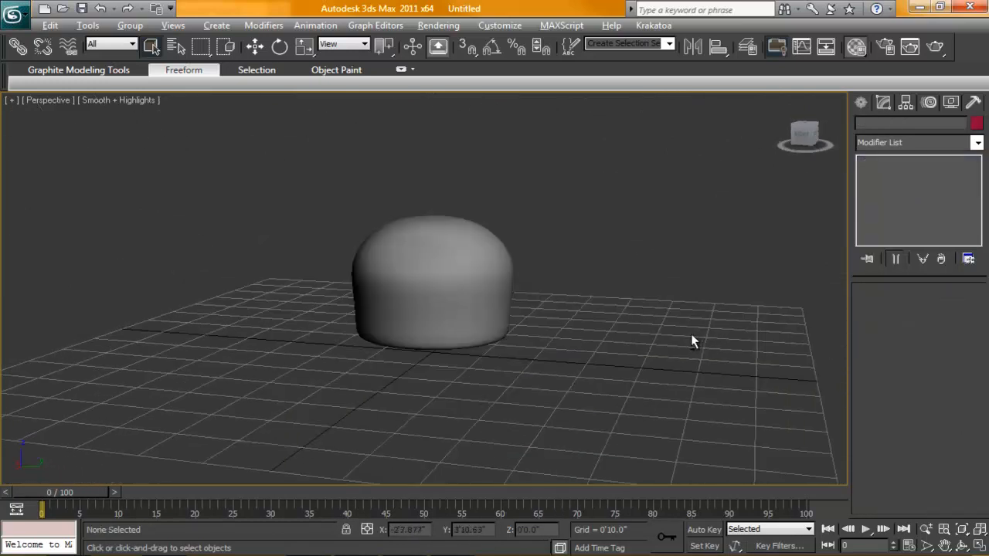
middle_click_drag(689, 335, 525, 348, "alt")
left_click(448, 309)
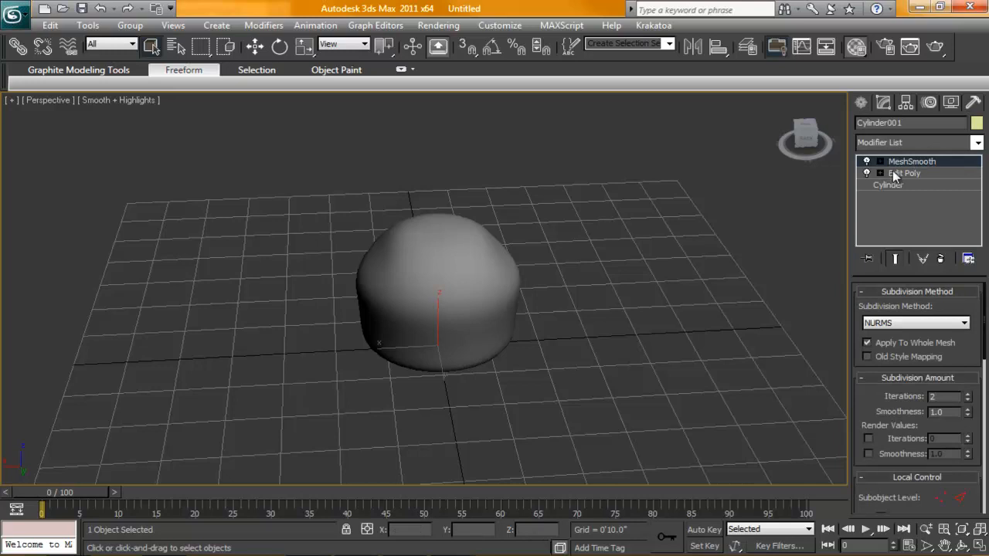
left_click(896, 175)
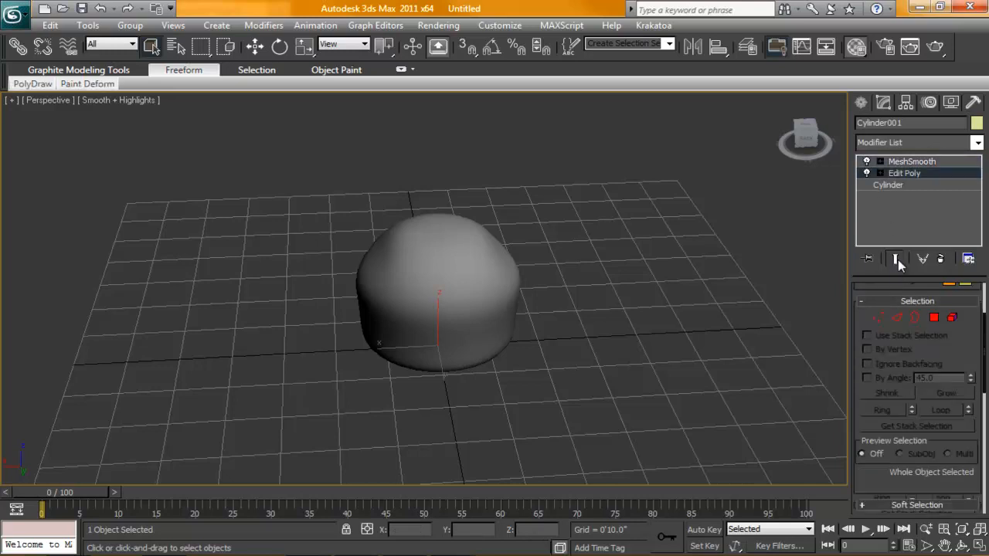
left_click(898, 260)
left_click(879, 173)
left_click(908, 185)
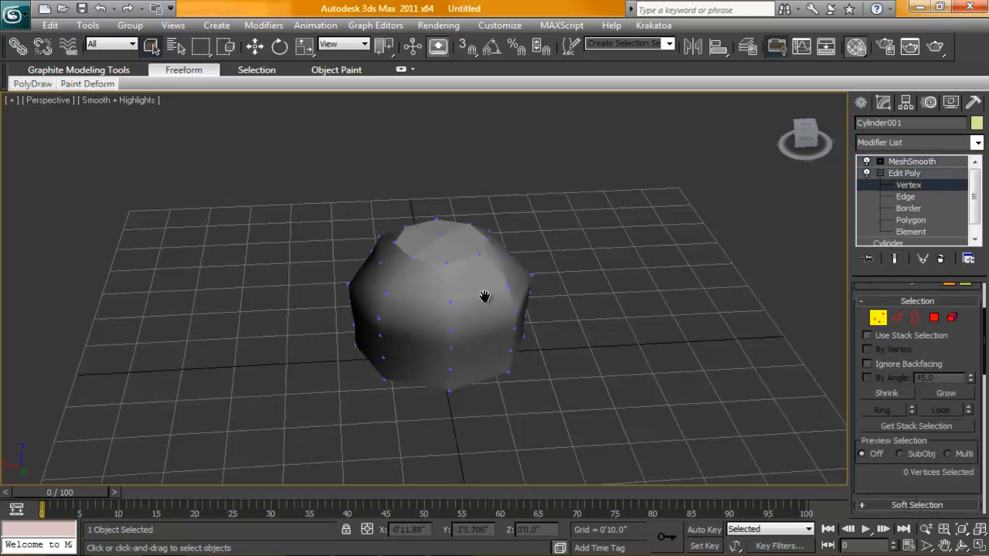
scroll(509, 270, "up", 3)
key("F4")
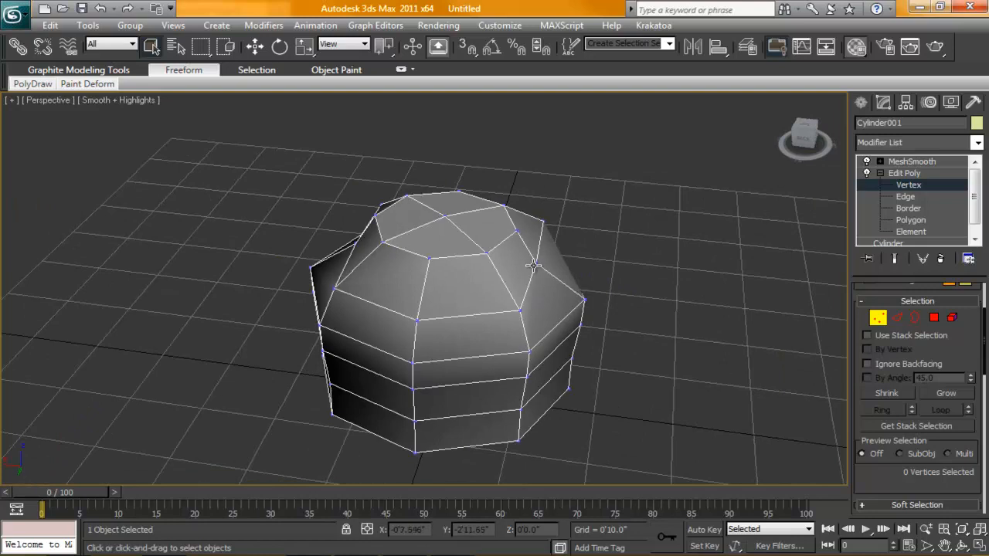
Step: Select two stray upper-ring vertices and scale them wider along X
left_click(537, 264)
middle_click_drag(537, 265, 510, 271, "alt")
left_click(353, 249, "ctrl")
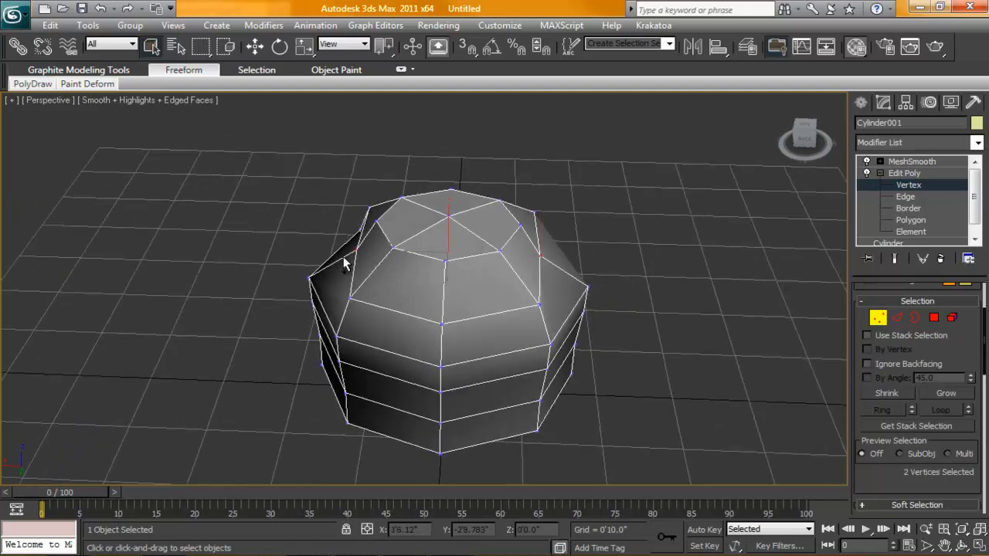
key("r")
left_click_drag(494, 254, 533, 256)
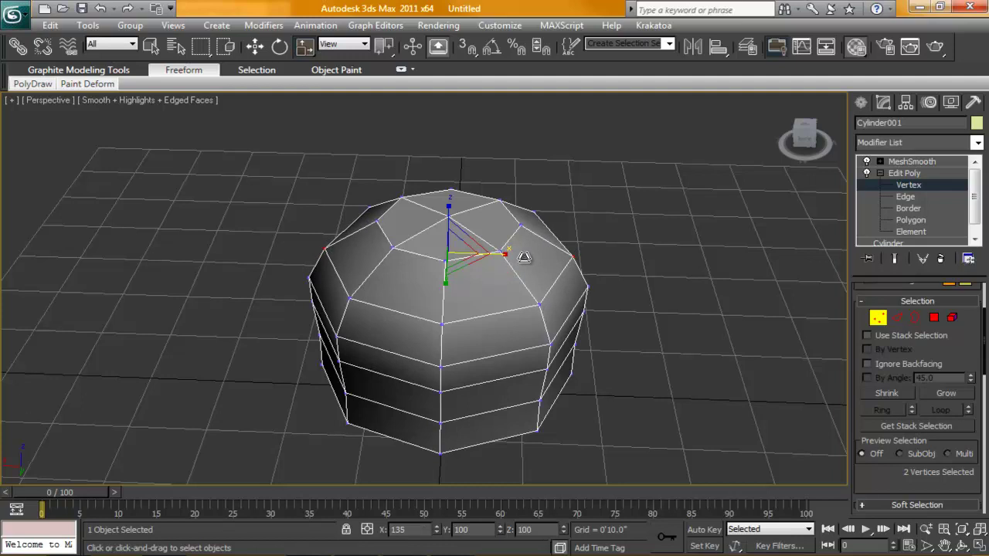
Step: Preview the smoothed end result, leave vertex editing and hide the face edges
left_click(895, 261)
middle_click_drag(620, 346, 631, 338, "alt")
left_click(631, 337)
left_click(879, 173)
key("F4")
Step: Lower the MeshSmooth iterations to 1
middle_click_drag(657, 390, 695, 318, "alt")
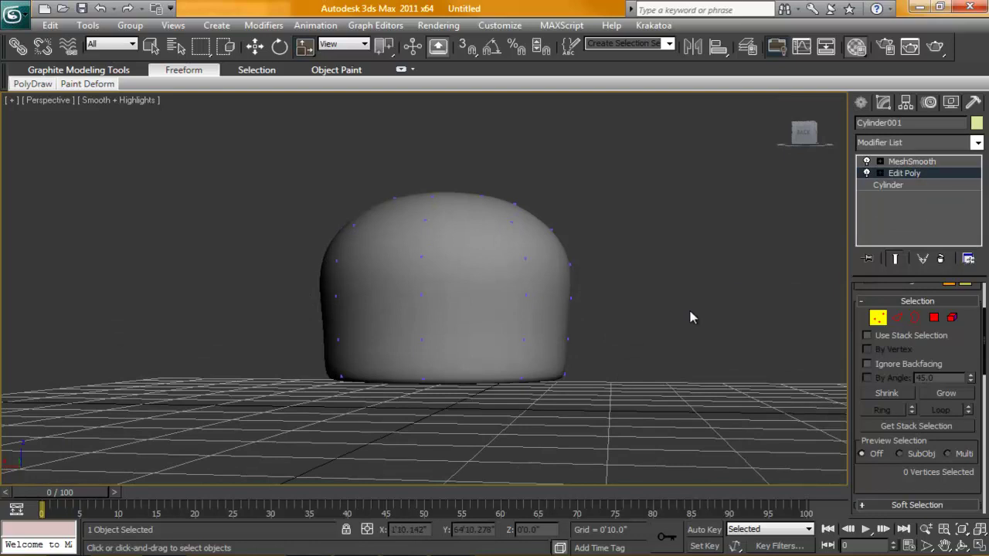
left_click(901, 162)
left_click(967, 400)
middle_click_drag(726, 355, 558, 337, "alt")
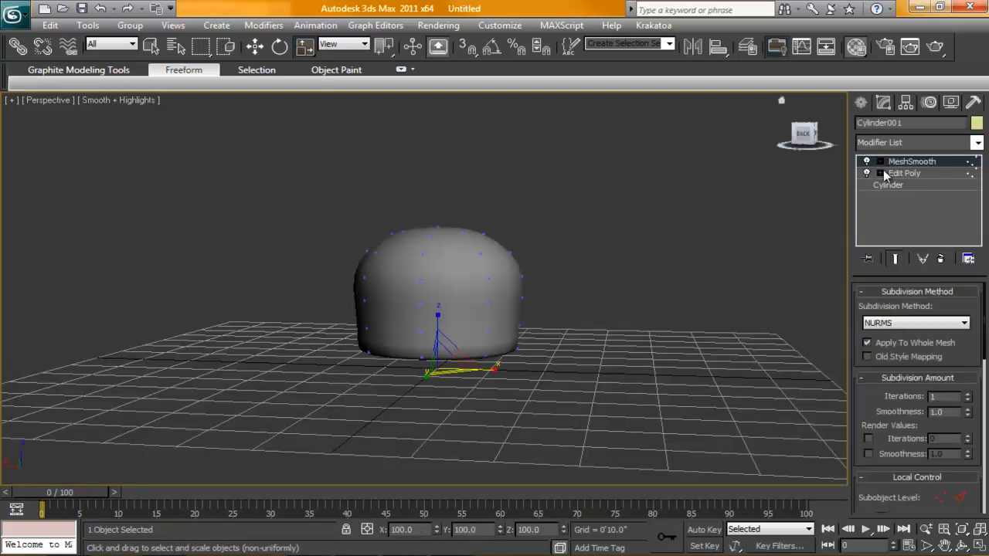
Step: Try an FFD 4x4x4 modifier on the dome, expand its sub-levels, then deselect the dome
left_click(884, 144)
scroll(918, 386, "down", 3)
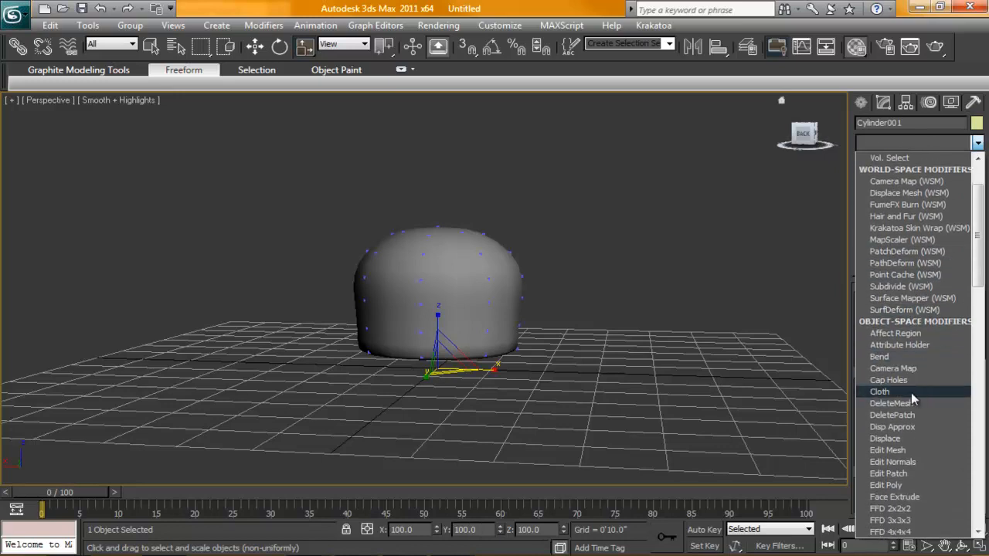
scroll(912, 394, "down", 2)
scroll(908, 398, "down", 1)
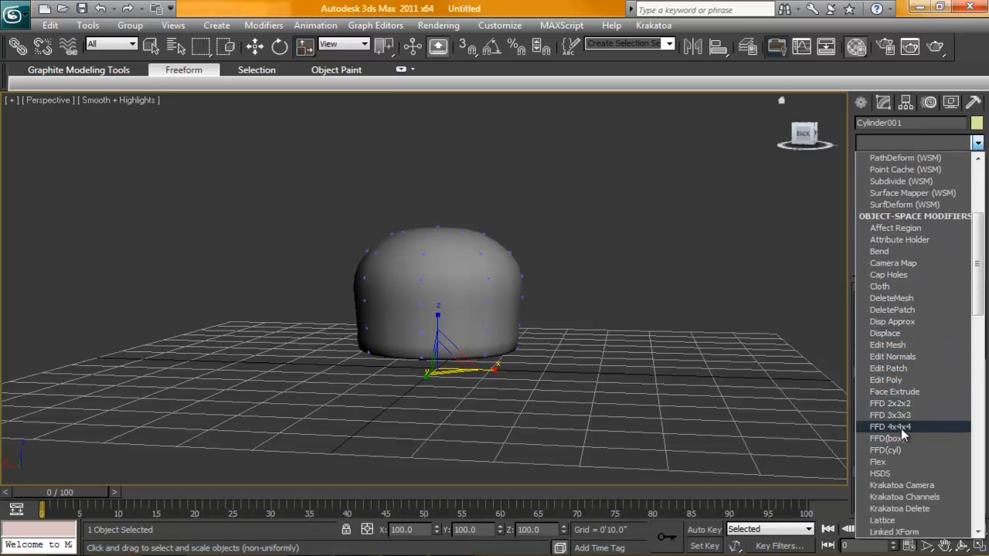
left_click(900, 426)
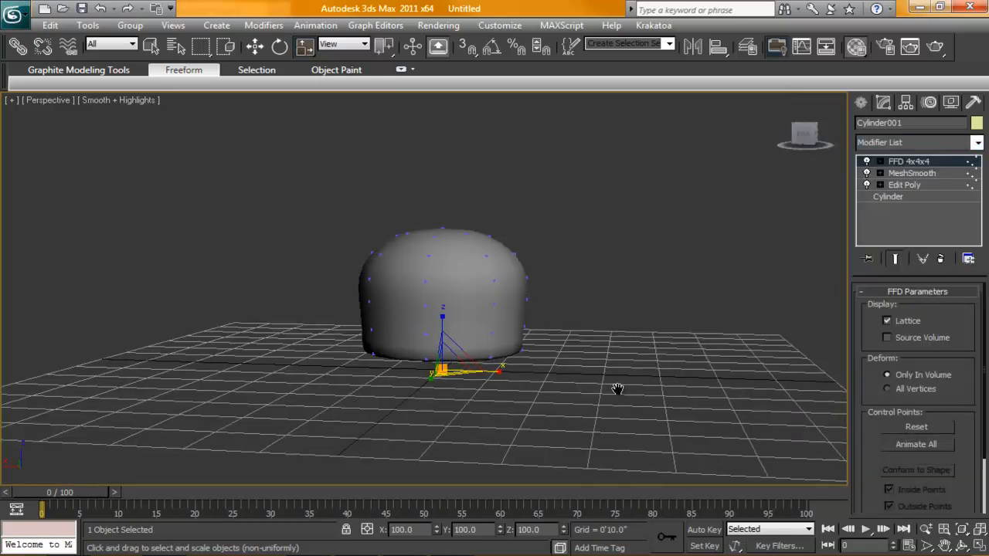
mouse_move(610, 401)
middle_mouse_down("alt")
mouse_move(601, 355)
mouse_move(618, 340)
middle_mouse_up("alt")
left_click(866, 161)
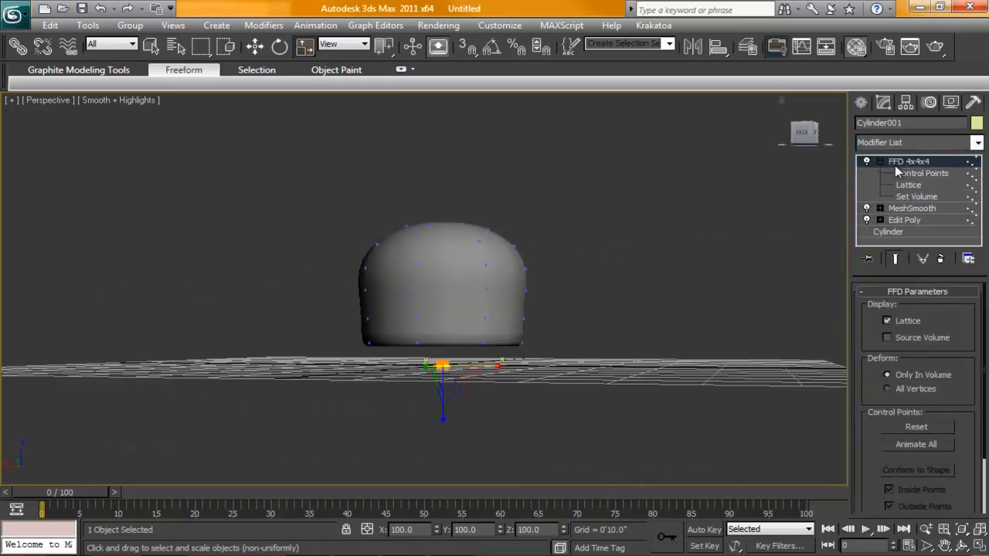
middle_click_drag(494, 371, 540, 375, "alt")
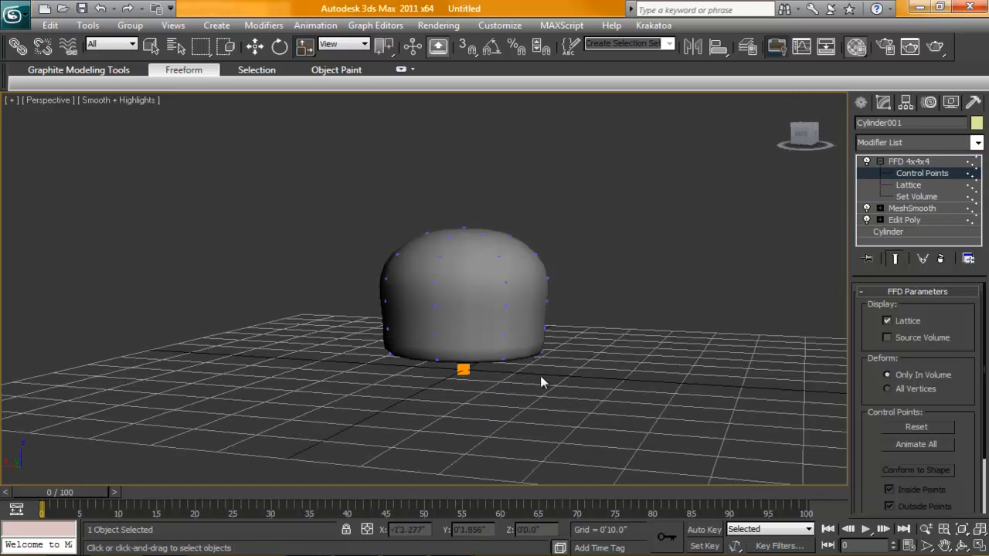
left_click(541, 375)
Step: Reselect the dome and make MeshSmooth the current level of its modifier stack
left_click(471, 253)
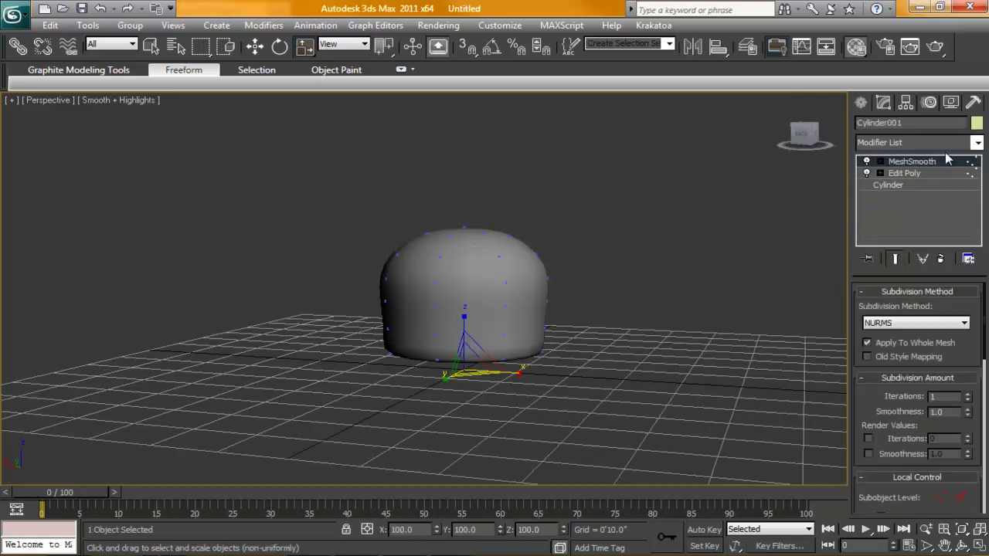
left_click(880, 160)
left_click(903, 173)
left_click(879, 173)
left_click(904, 185)
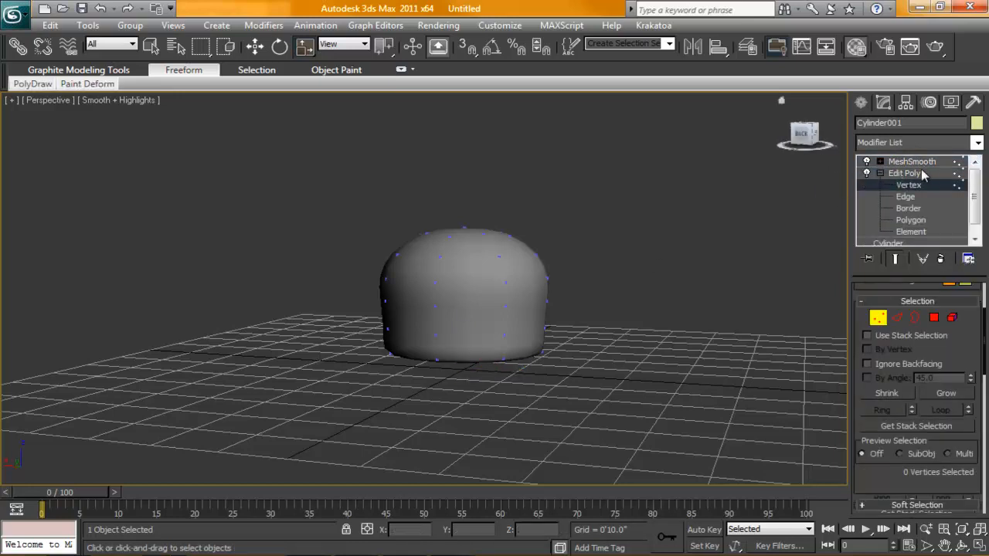
left_click(912, 161)
left_click(881, 173)
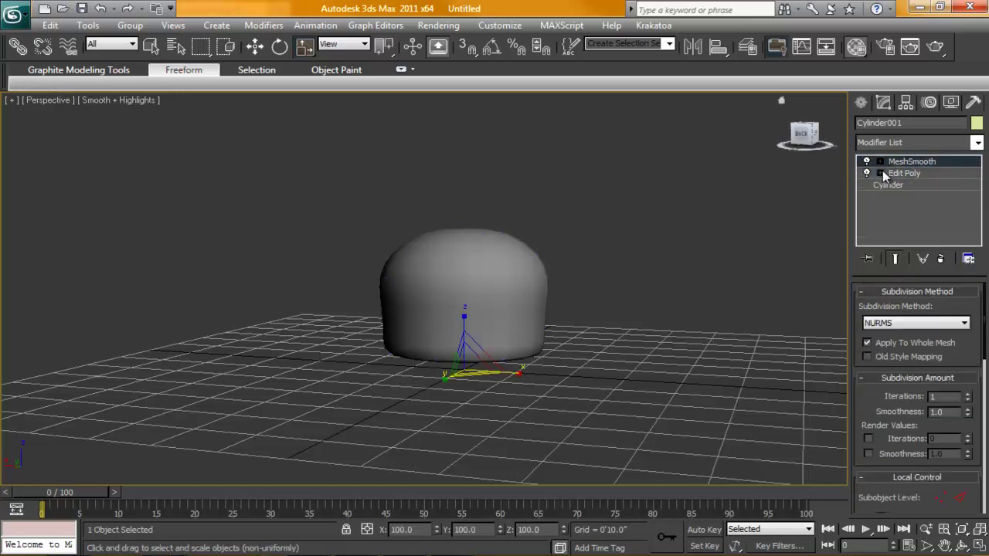
Step: Add an FFD 4x4x4 lattice above MeshSmooth, inspect it around the dome and switch to four views
left_click(919, 142)
scroll(883, 438, "down", 3)
scroll(886, 463, "down", 3)
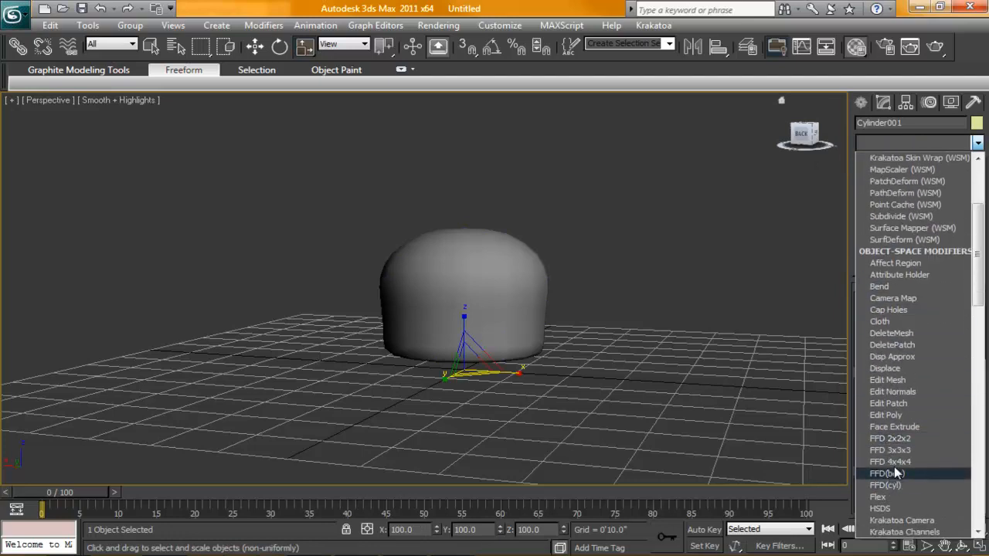
left_click(896, 462)
middle_click_drag(576, 315, 733, 301, "alt")
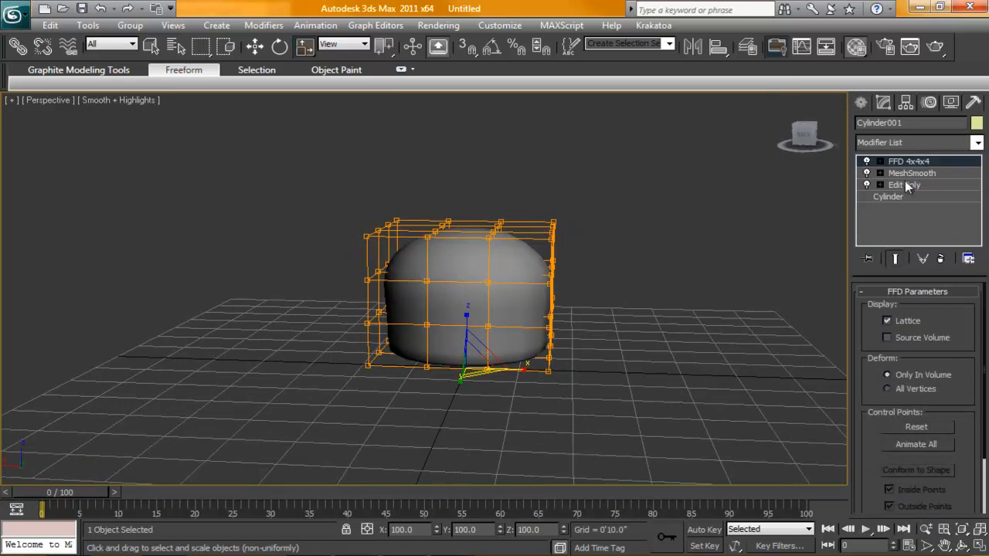
middle_click_drag(636, 366, 538, 397, "alt")
scroll(539, 397, "up", 3)
scroll(538, 397, "up", 4)
key("r")
scroll(498, 382, "up", 2)
scroll(498, 381, "down", 2)
scroll(510, 386, "down", 2)
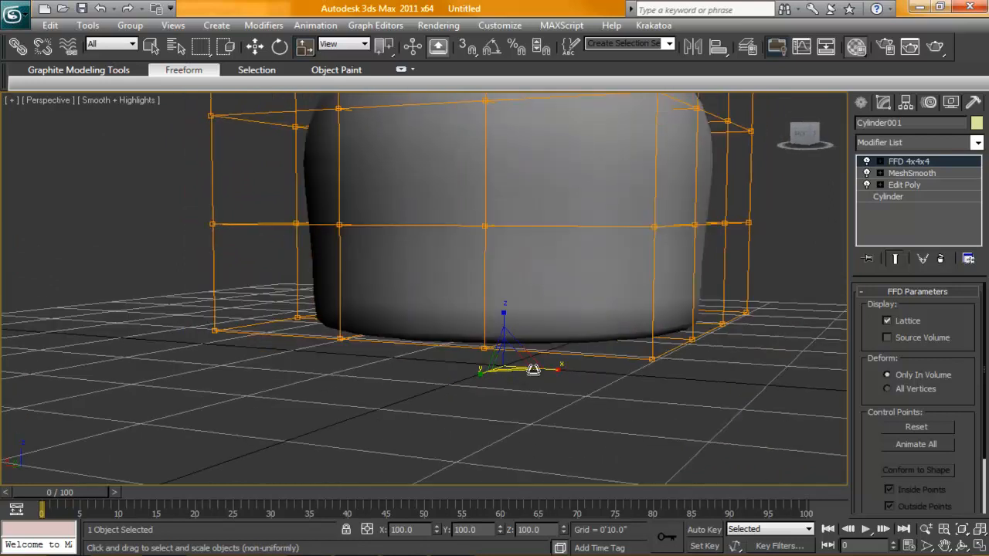
mouse_move(510, 363)
middle_mouse_down()
mouse_move(526, 417)
mouse_move(652, 330)
middle_mouse_up()
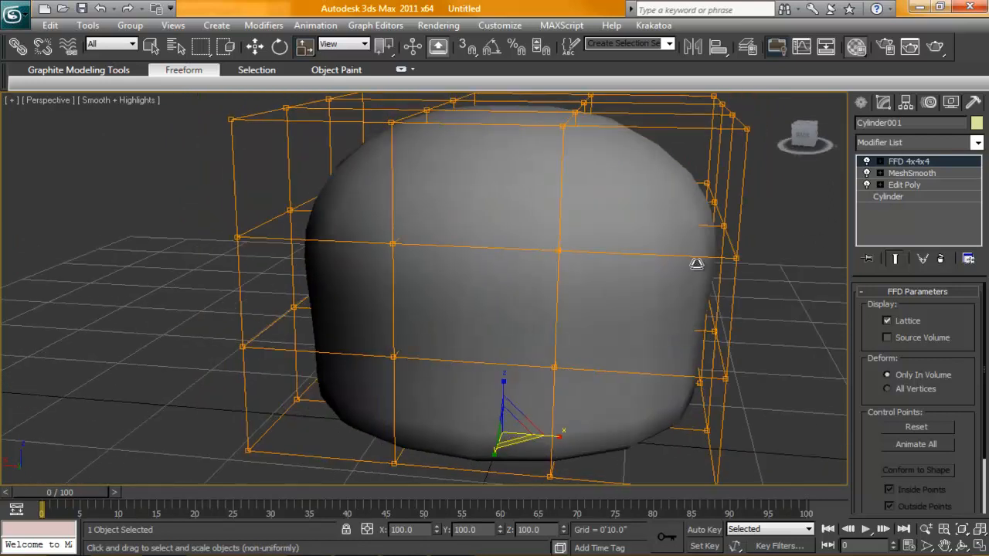
scroll(692, 283, "down", 3)
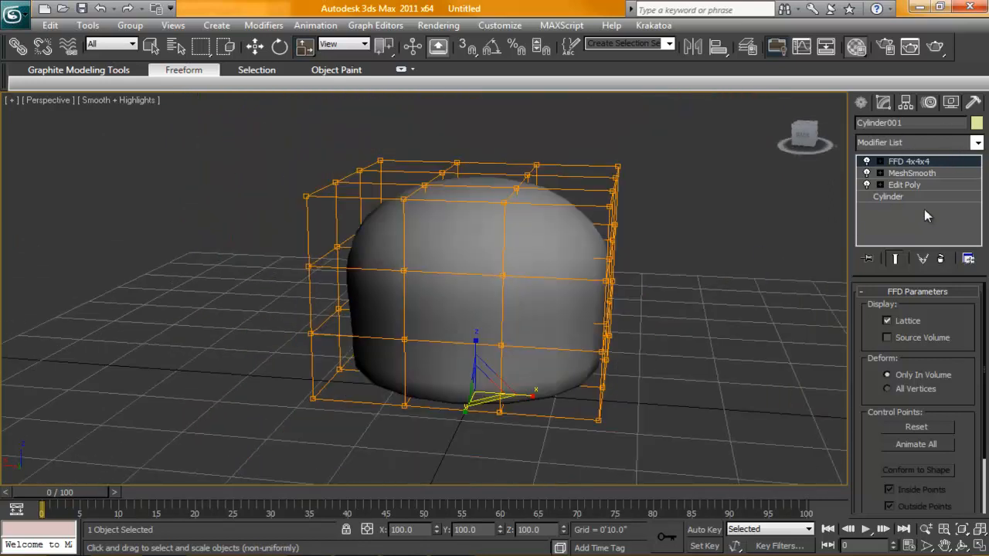
middle_click_drag(607, 278, 556, 244, "alt")
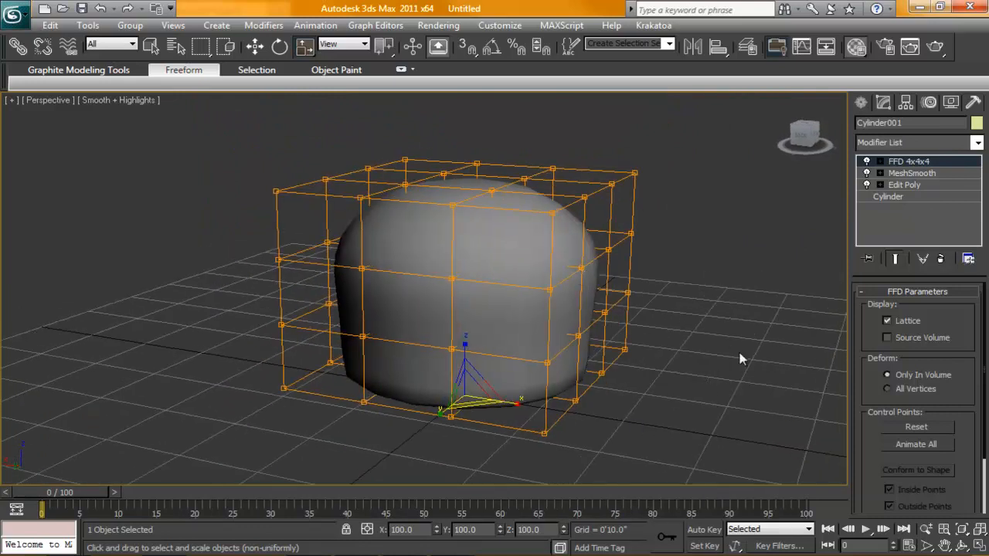
middle_click_drag(529, 274, 478, 278, "alt")
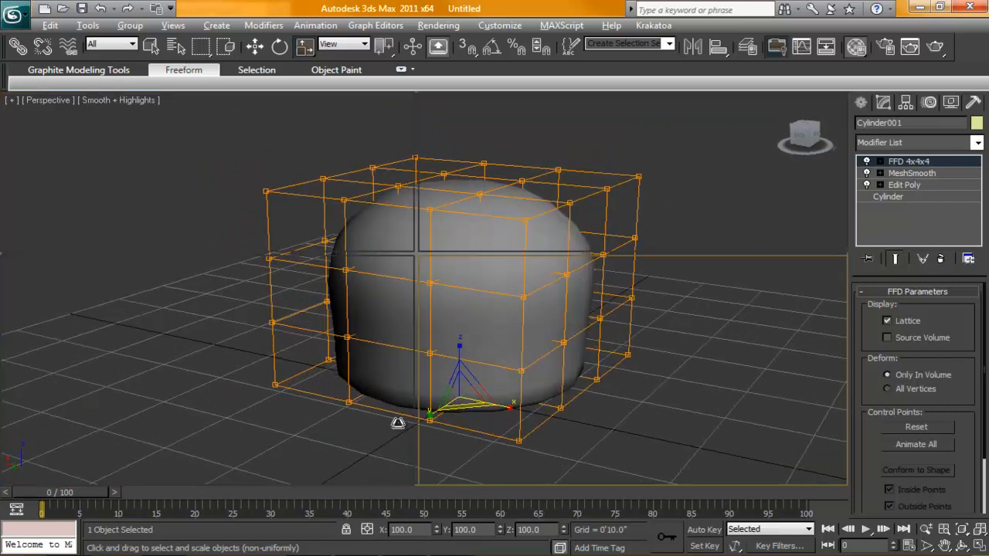
key("alt+w")
Step: Maximize the Left view and enter the FFD 4x4x4 Control Points sub-level on the dome
left_click(104, 145)
key("alt+w")
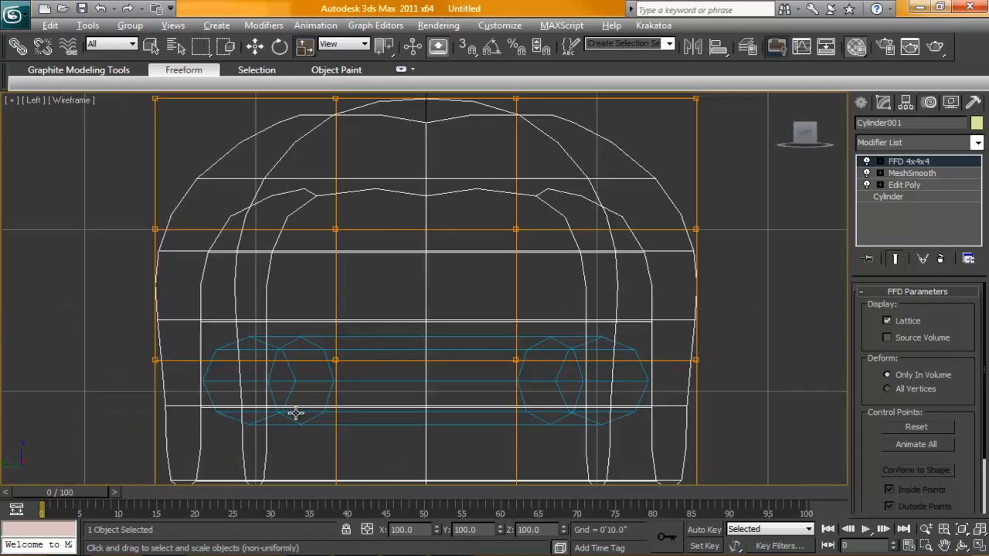
scroll(337, 390, "down", 4)
scroll(335, 390, "up", 1)
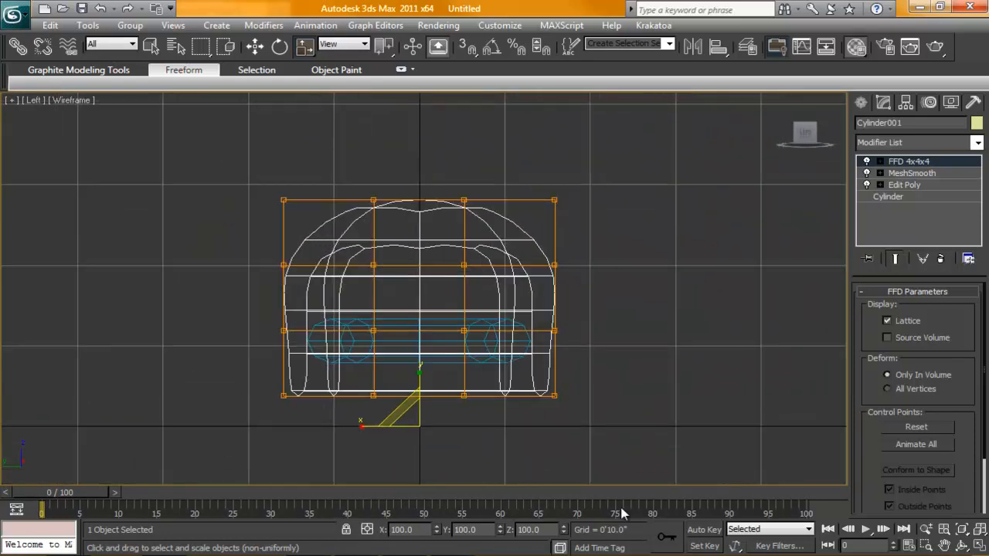
left_click(220, 205)
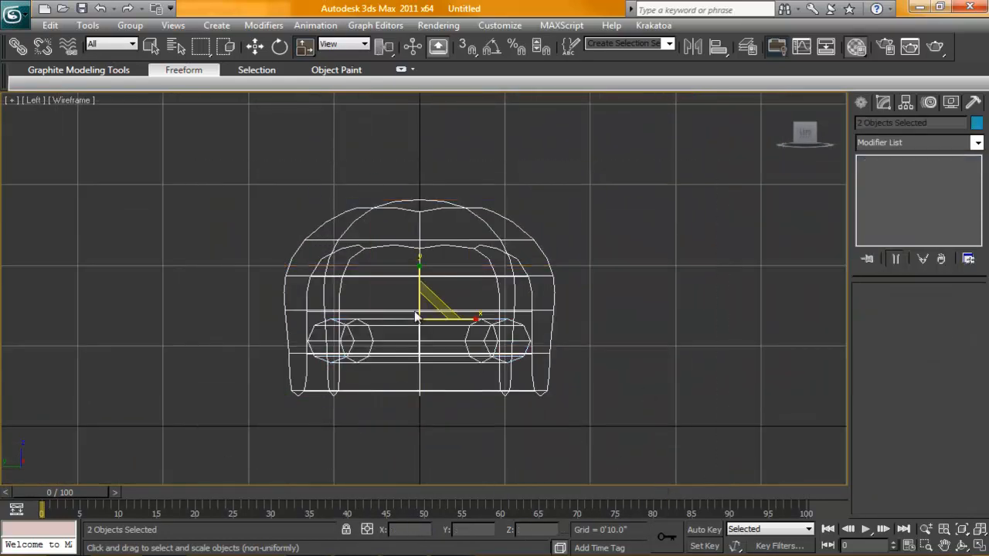
left_click(420, 240)
left_click(882, 162)
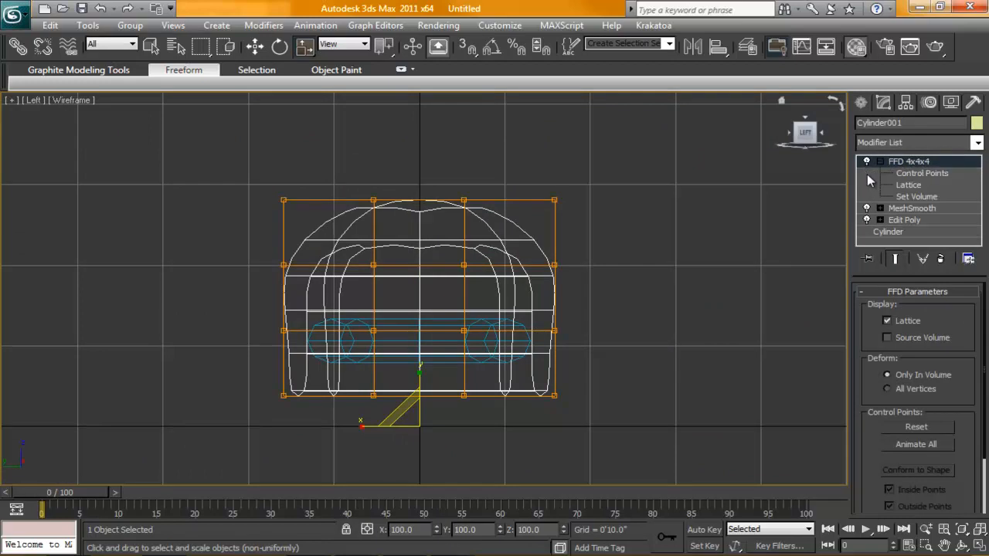
left_click(924, 175)
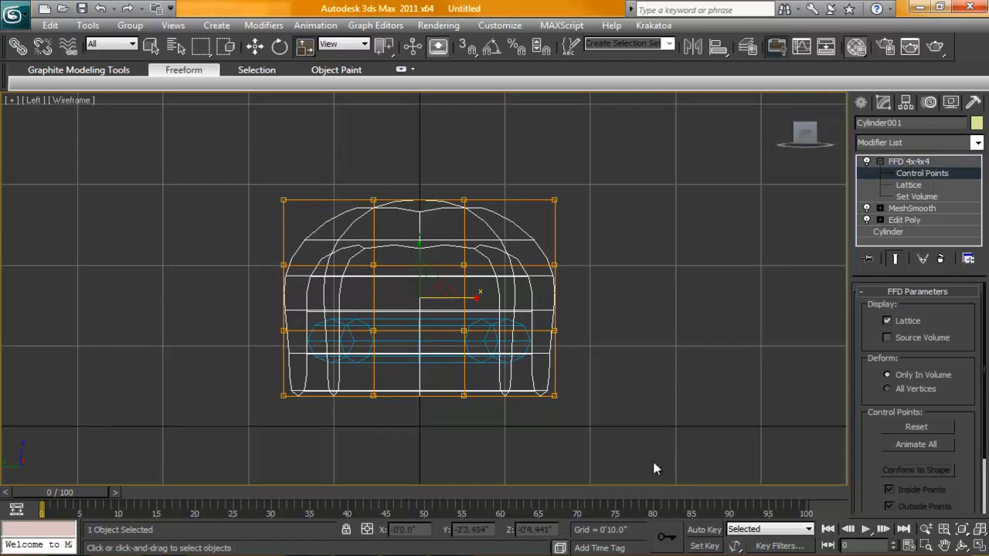
Step: Turn on Auto Key and set the time slider to frame 2
left_click(704, 530)
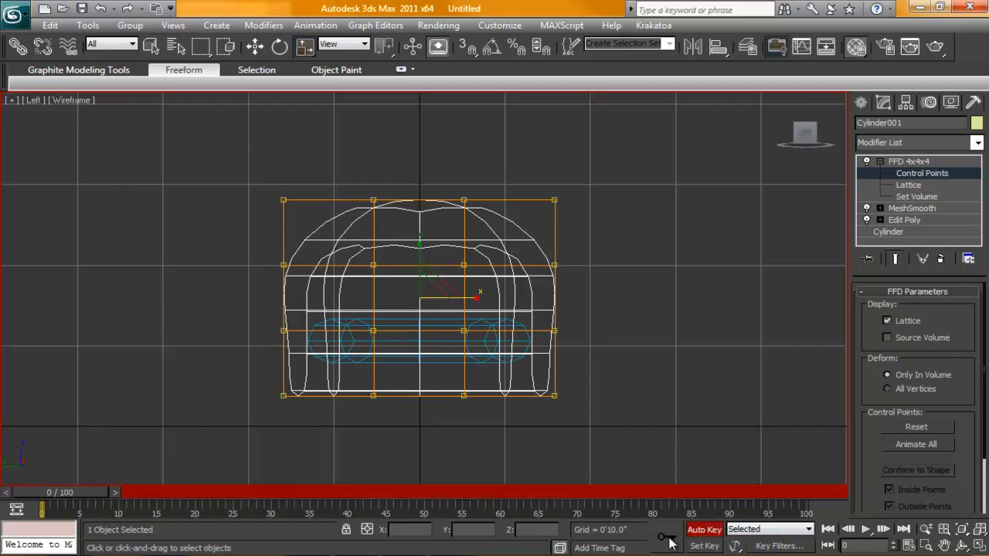
left_click_drag(77, 503, 88, 504)
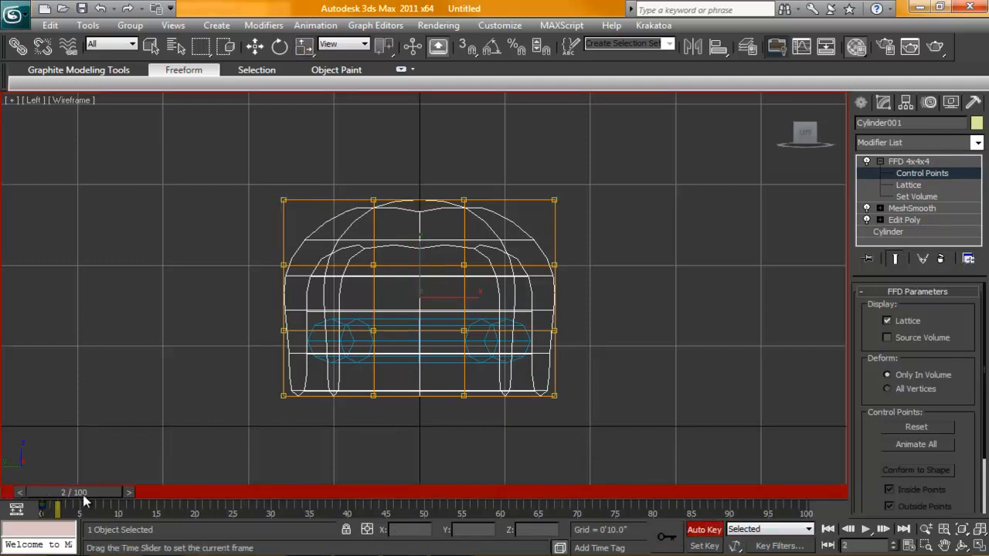
middle_click_drag(334, 320, 327, 351)
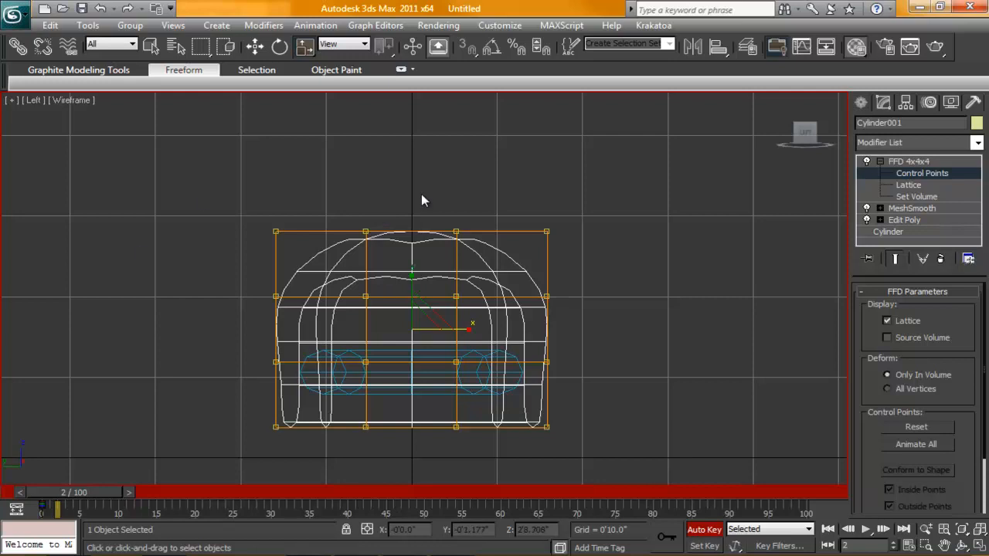
middle_click_drag(281, 324, 291, 364)
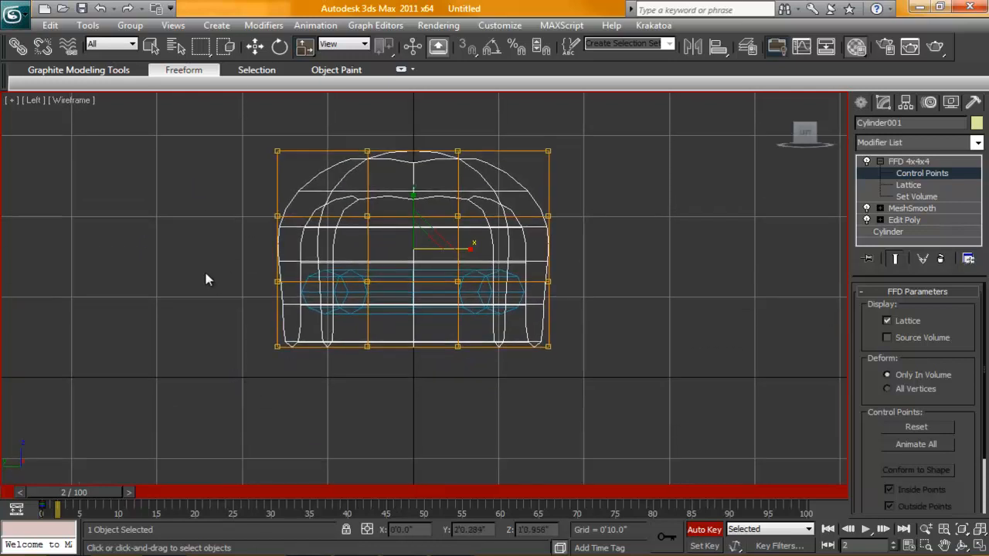
Step: Flare the bottom lattice row outward and squeeze the middle row
left_click_drag(243, 334, 571, 369)
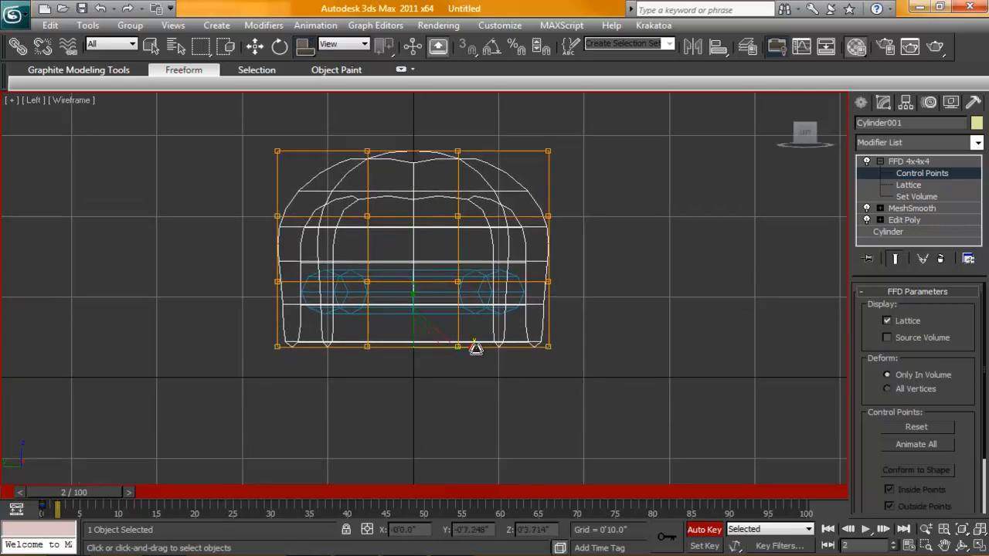
mouse_move(448, 339)
left_mouse_down()
mouse_move(482, 340)
mouse_move(464, 340)
left_mouse_up()
left_click(460, 285)
mouse_move(423, 274)
left_mouse_down()
mouse_move(435, 278)
mouse_move(418, 282)
left_mouse_up()
Step: Scale the upper row inward and lower the top row to flatten the dome, then show four views
left_click(460, 218)
left_click_drag(419, 205, 404, 228)
key("w")
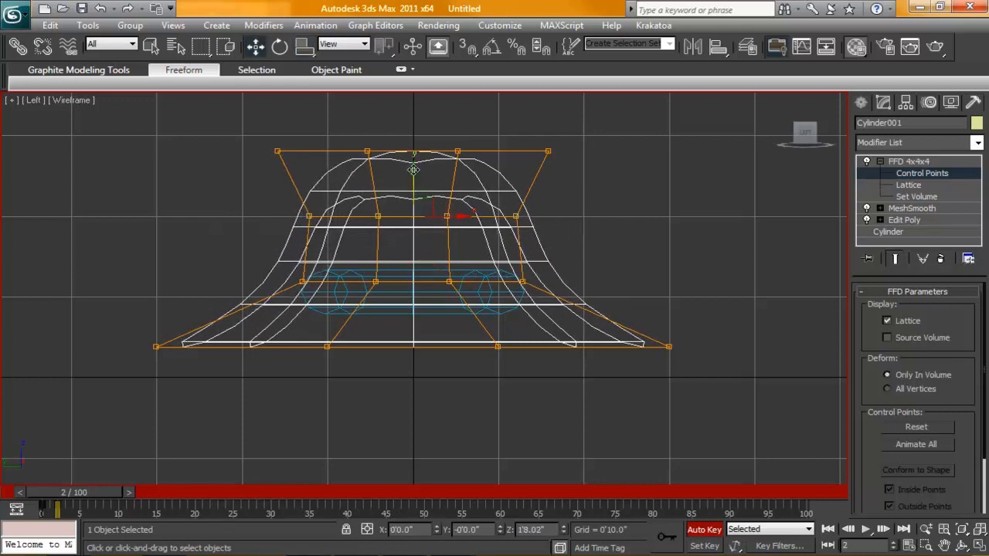
left_click_drag(414, 174, 414, 176)
left_click(415, 153)
middle_click_drag(415, 140, 414, 166)
left_click_drag(414, 166, 413, 224)
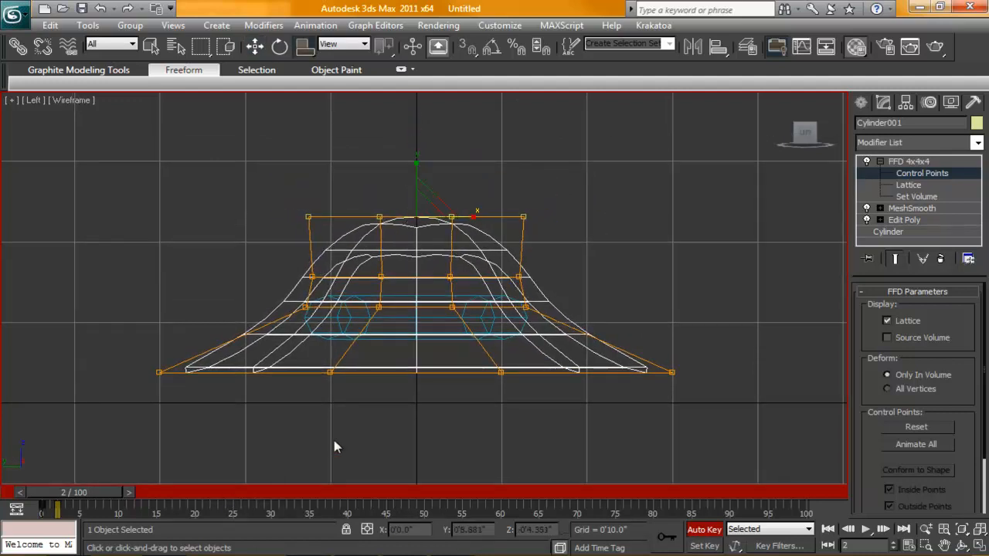
key("alt+w")
Step: Undo the last deformations and re-flare the bottom lattice row outward
middle_click_drag(593, 407, 614, 411, "alt")
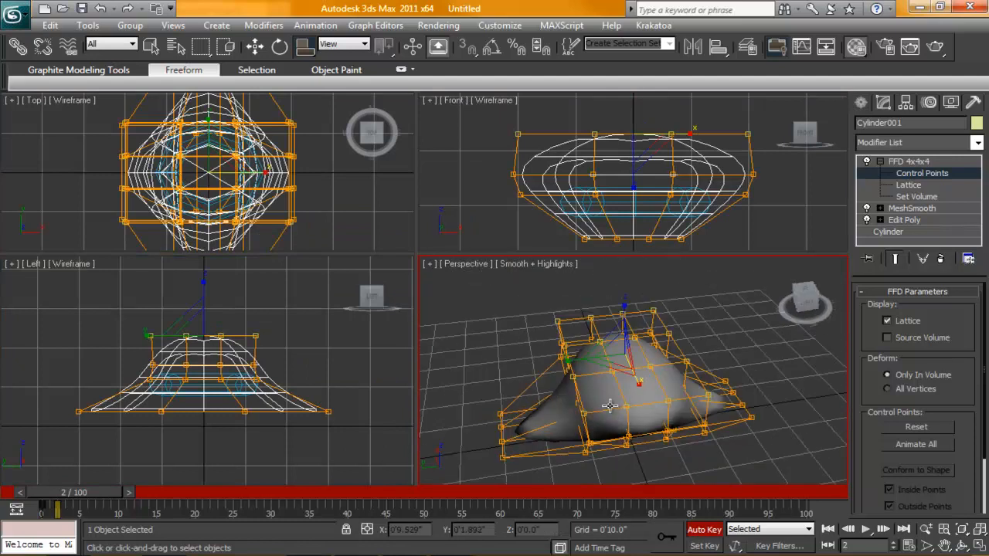
key("ctrl+z")
key("ctrl+z")
key("ctrl+z")
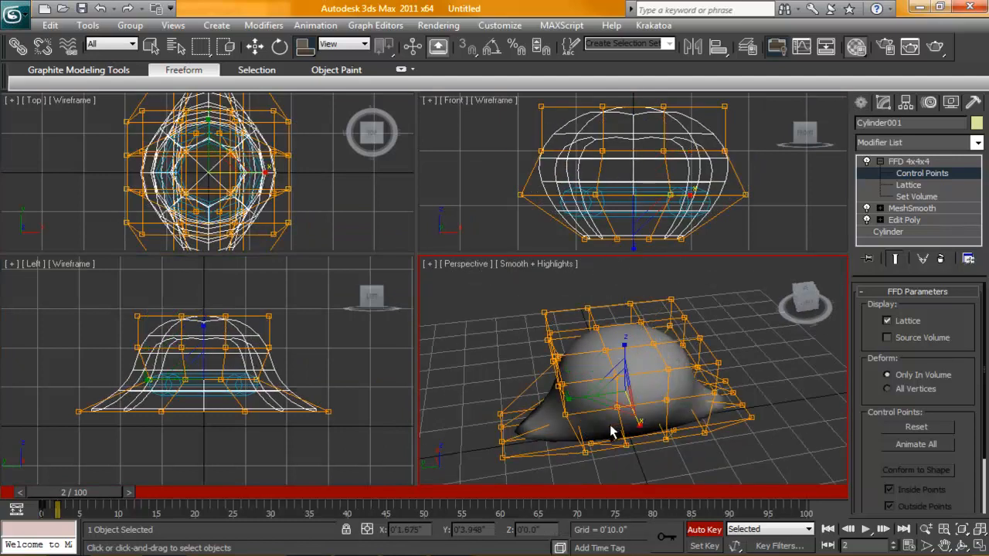
key("ctrl+z")
key("ctrl+z")
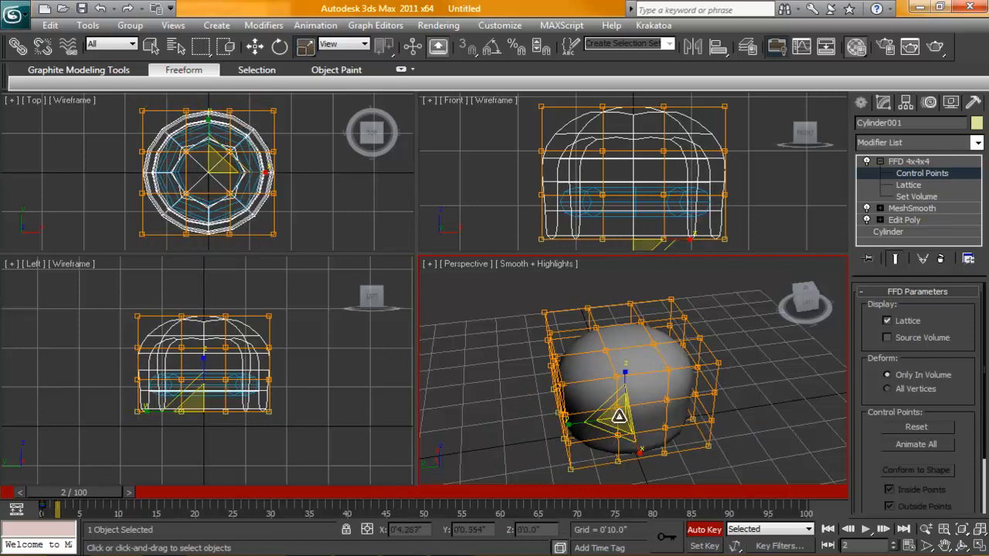
left_click_drag(618, 417, 322, 395)
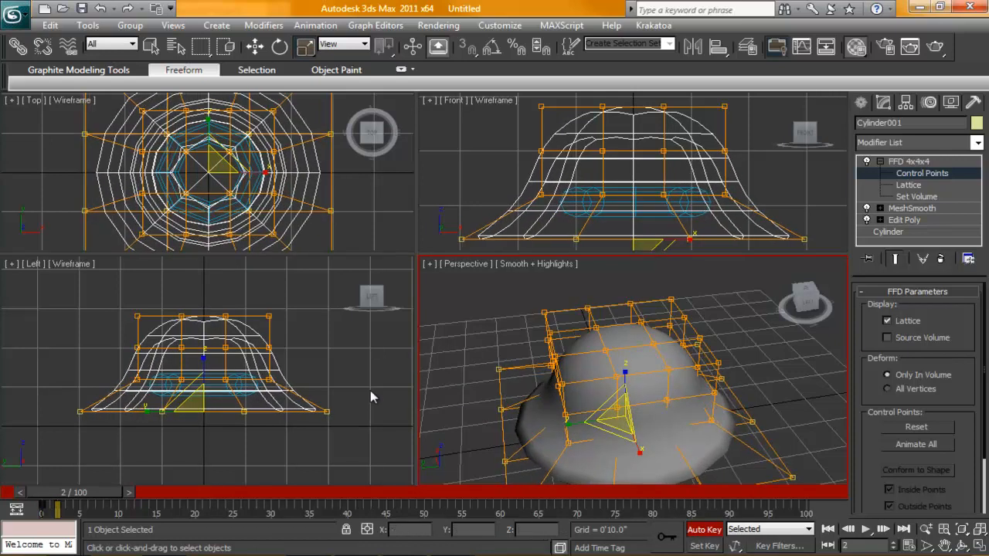
scroll(322, 395, "up", 1)
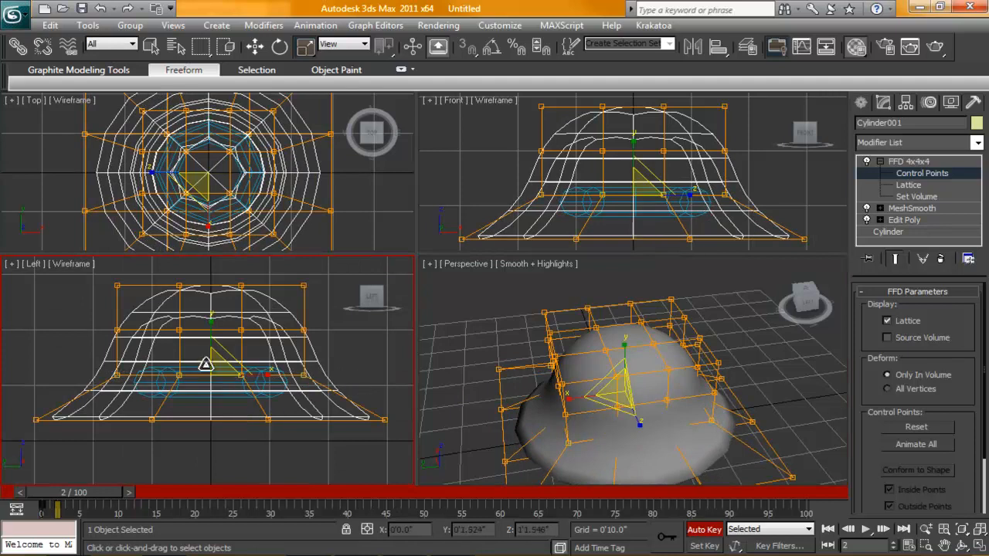
left_click_drag(210, 365, 238, 365)
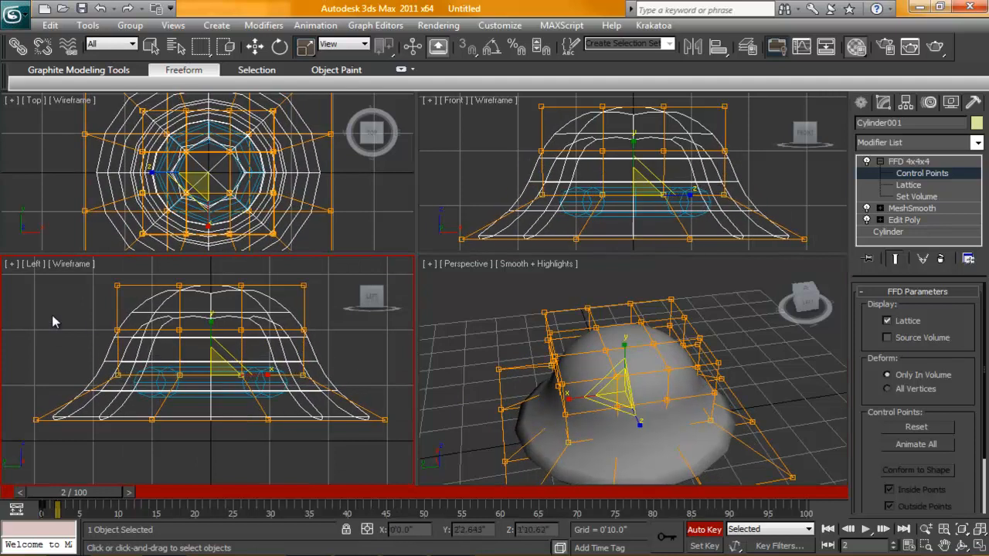
Step: Narrow and lower the upper rows and pinch the top row, then advance the time slider
left_click_drag(60, 314, 340, 344)
mouse_move(220, 323)
left_mouse_down()
mouse_move(202, 288)
mouse_move(210, 269)
mouse_move(201, 292)
left_mouse_up()
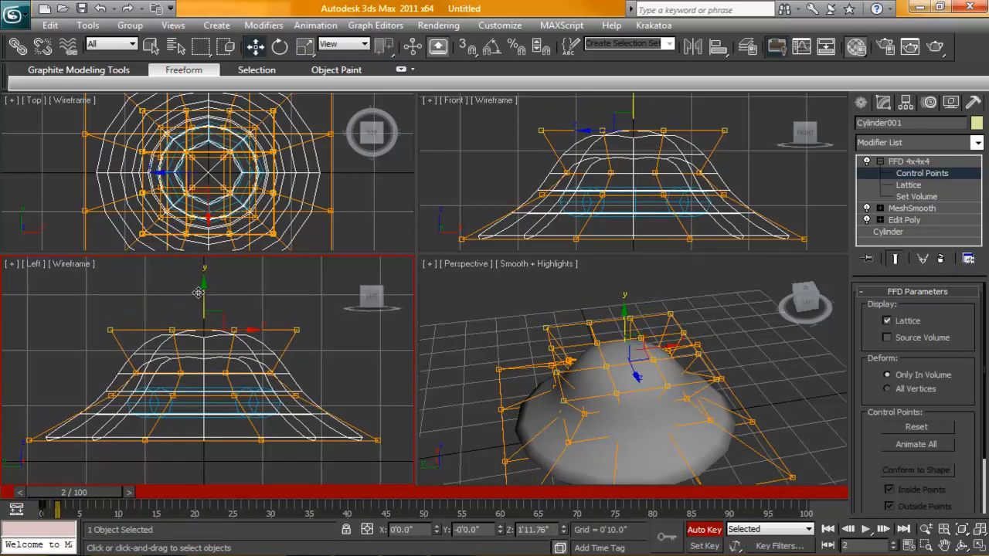
mouse_move(633, 363)
middle_mouse_down("alt")
mouse_move(693, 369)
mouse_move(529, 378)
middle_mouse_up("alt")
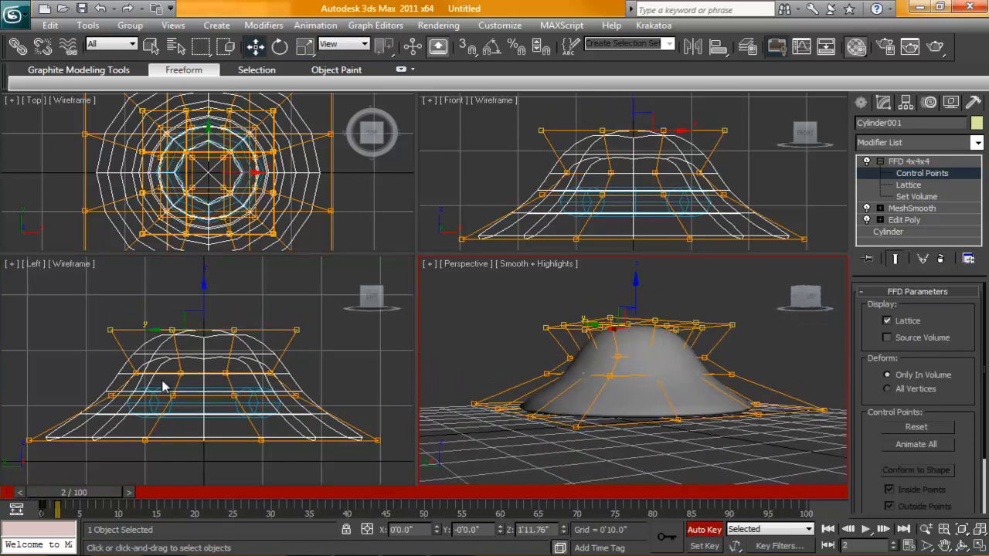
left_click(199, 330)
left_click_drag(210, 317, 209, 328)
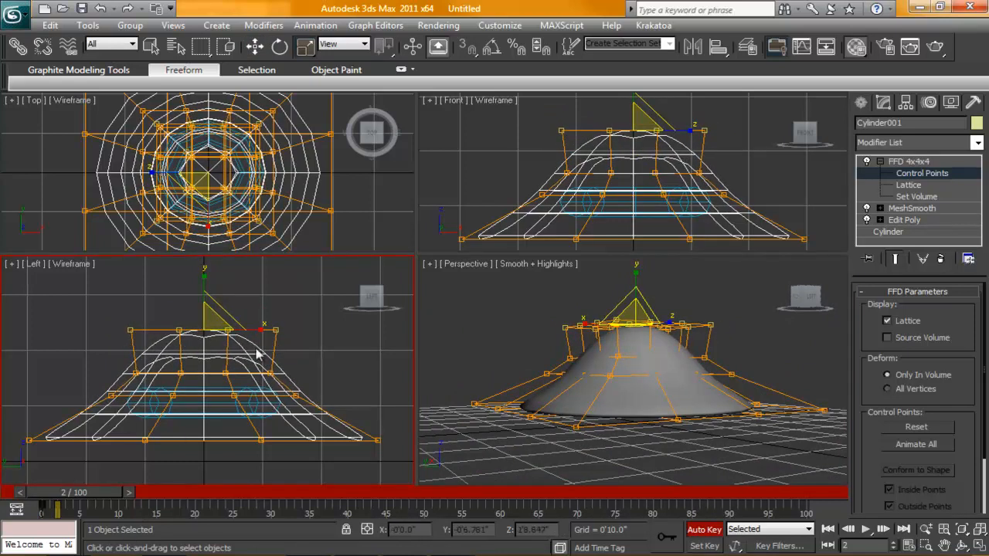
middle_click_drag(713, 409, 665, 363, "alt")
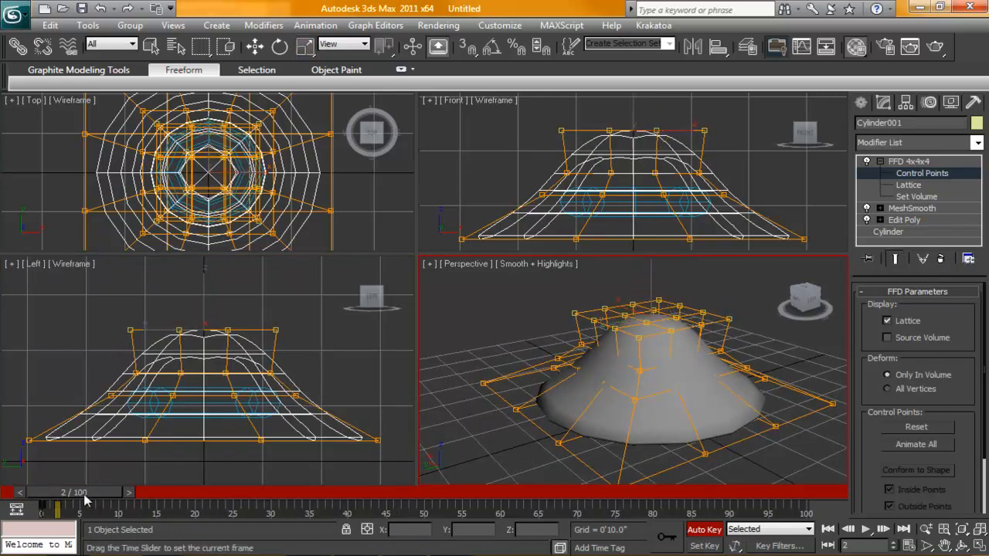
mouse_move(99, 495)
left_mouse_down()
mouse_move(121, 494)
mouse_move(94, 494)
left_mouse_up()
Step: At frame 4, shrink the flared base row inward and enlarge the top row slightly
middle_click_drag(201, 386, 213, 365)
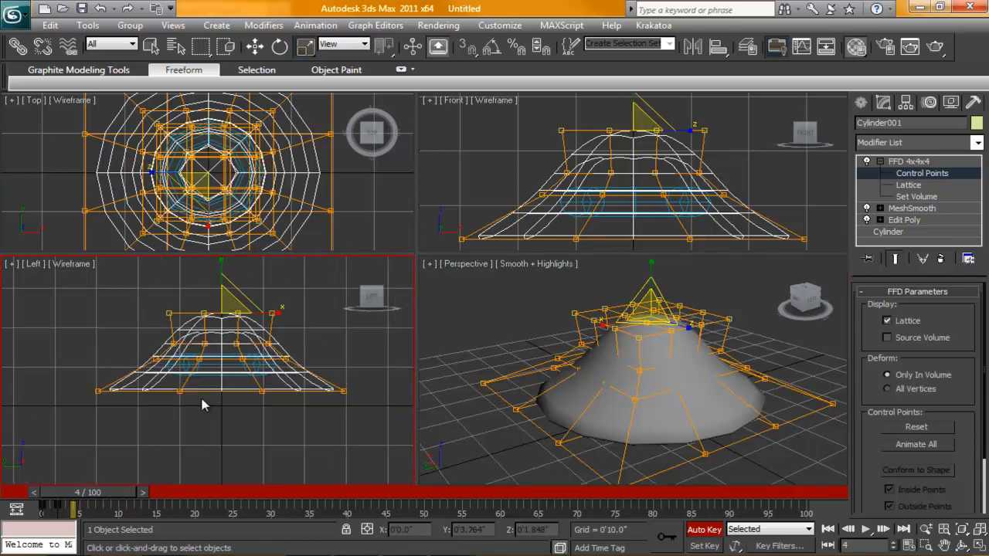
scroll(212, 364, "down", 2)
left_click_drag(93, 386, 340, 423)
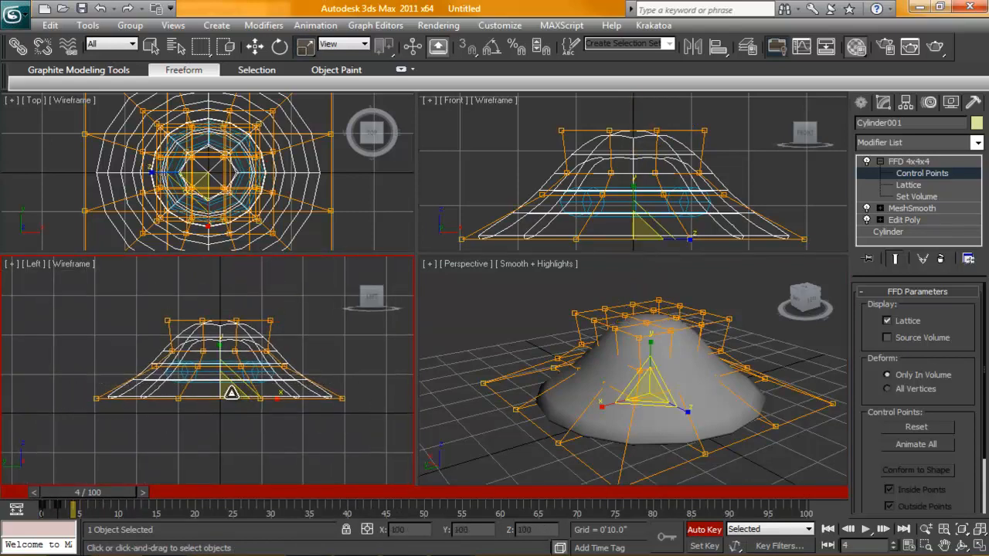
left_click_drag(244, 406, 131, 469)
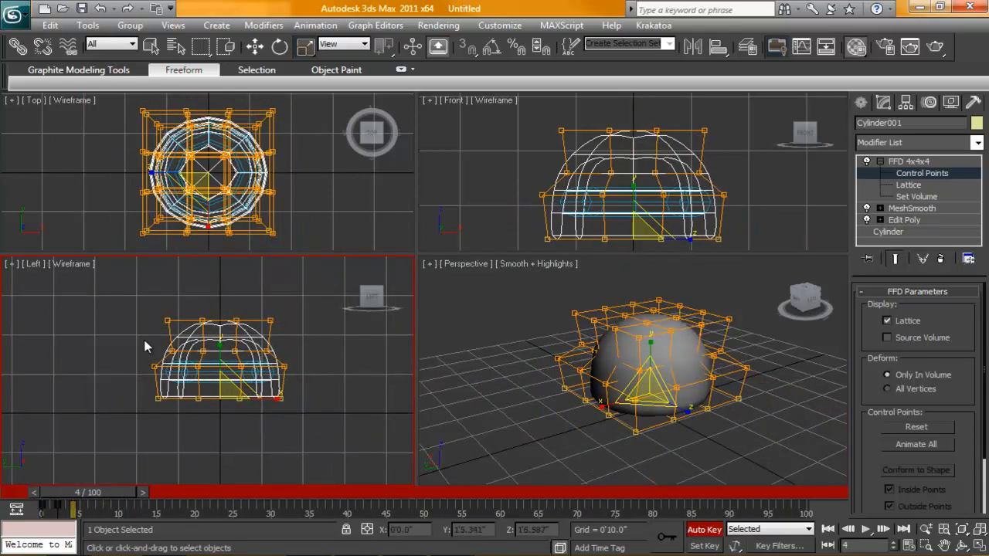
left_click_drag(155, 344, 301, 360)
left_click_drag(228, 349, 242, 333)
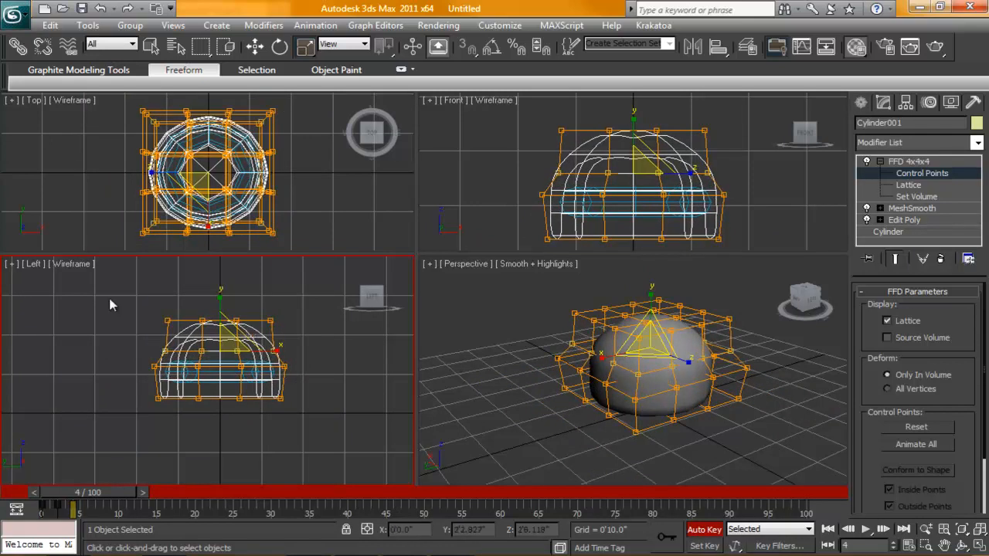
Step: Raise the top and middle lattice rows to stretch the dome taller
key("w")
left_click_drag(220, 290, 220, 247)
left_click_drag(128, 325, 299, 366)
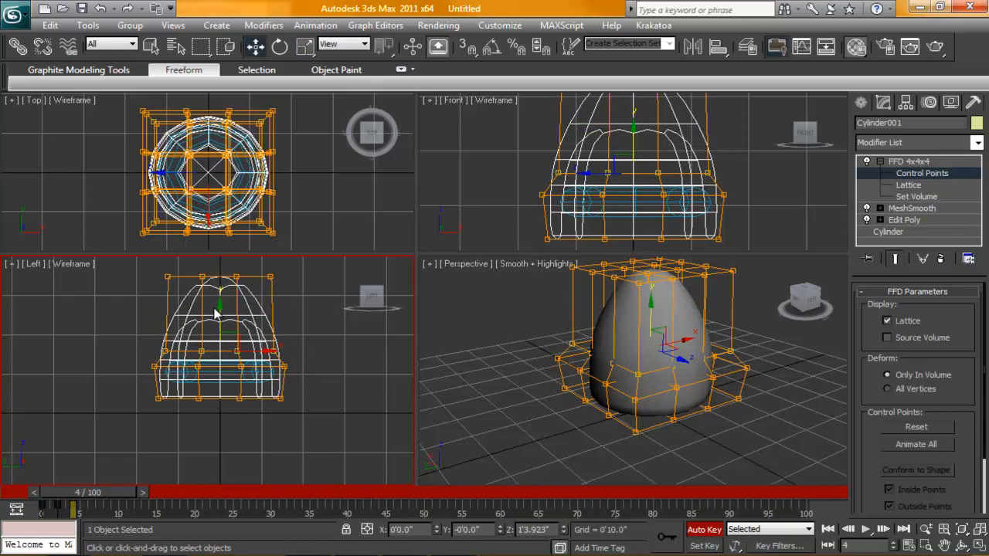
left_click_drag(218, 305, 219, 290)
left_click_drag(154, 274, 313, 333)
left_click_drag(220, 270, 220, 261)
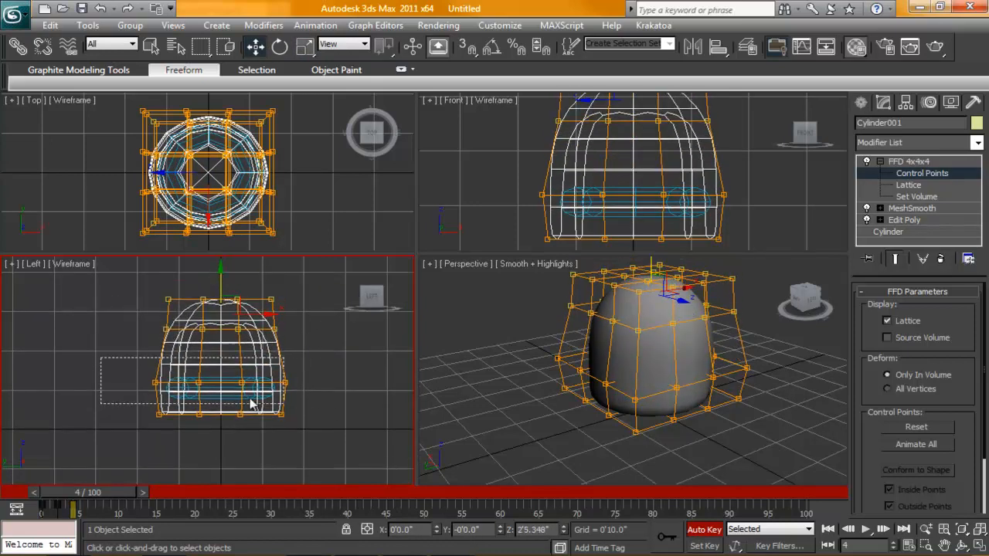
Step: Pinch the lower-middle lattice row inward to waist the dome
left_click_drag(101, 355, 331, 408)
mouse_move(223, 378)
left_mouse_down()
mouse_move(230, 363)
mouse_move(211, 372)
left_mouse_up()
key("w")
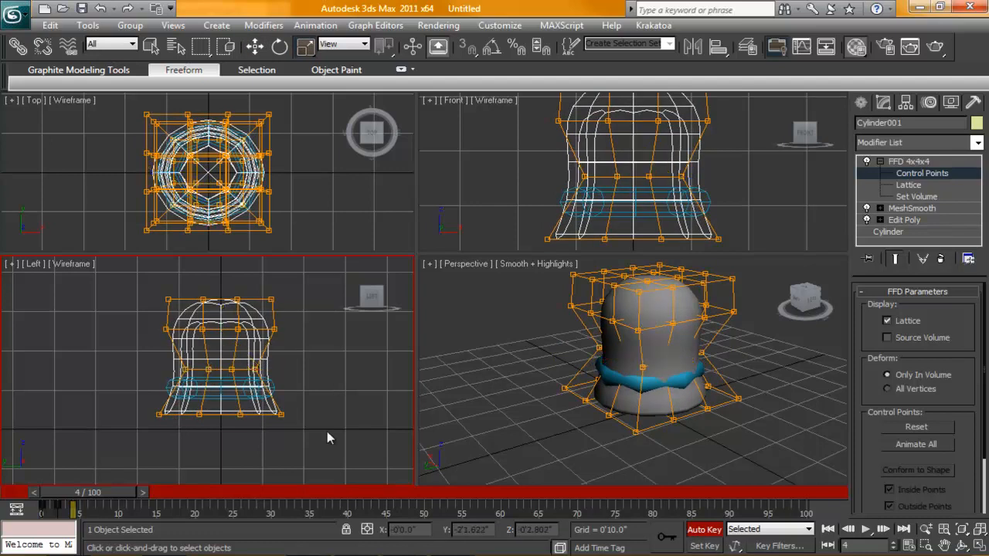
Step: Maximize the Perspective view and scrub between frames 0 and 4 to review the squash and stretch
left_click(598, 403)
key("alt+w")
middle_click_drag(540, 363, 576, 368, "alt")
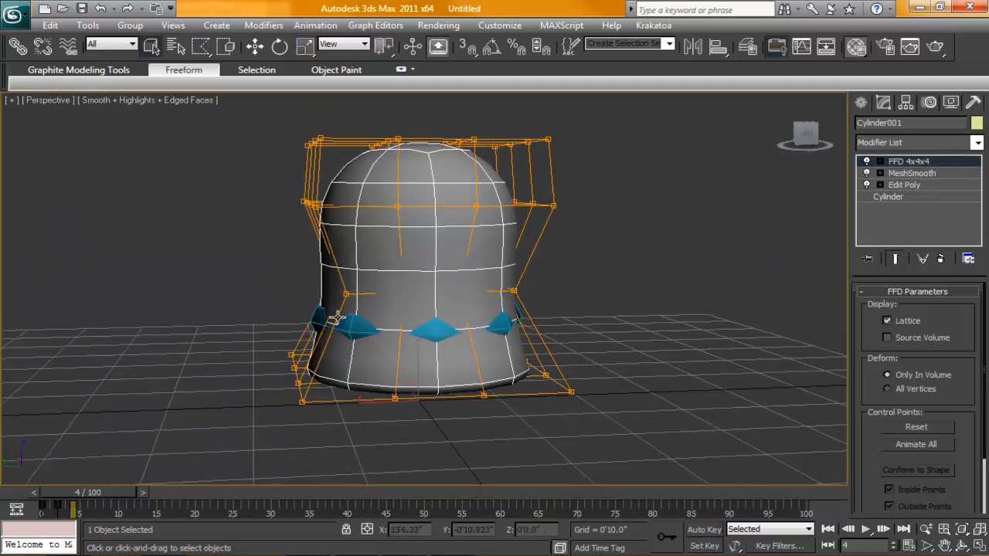
middle_click_drag(349, 340, 423, 251, "alt")
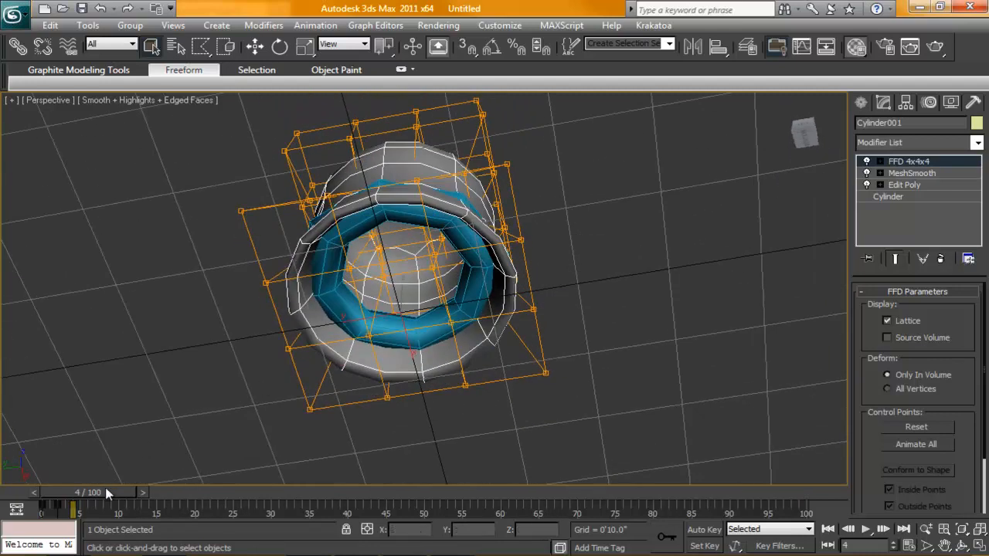
left_click_drag(109, 494, 38, 493)
middle_click_drag(231, 331, 346, 262, "alt")
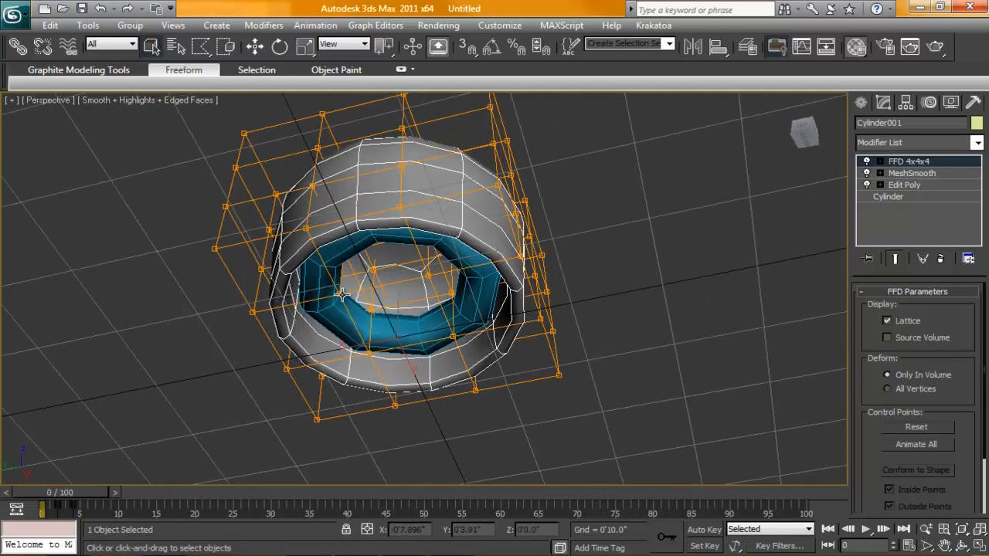
middle_click_drag(370, 200, 401, 255, "alt")
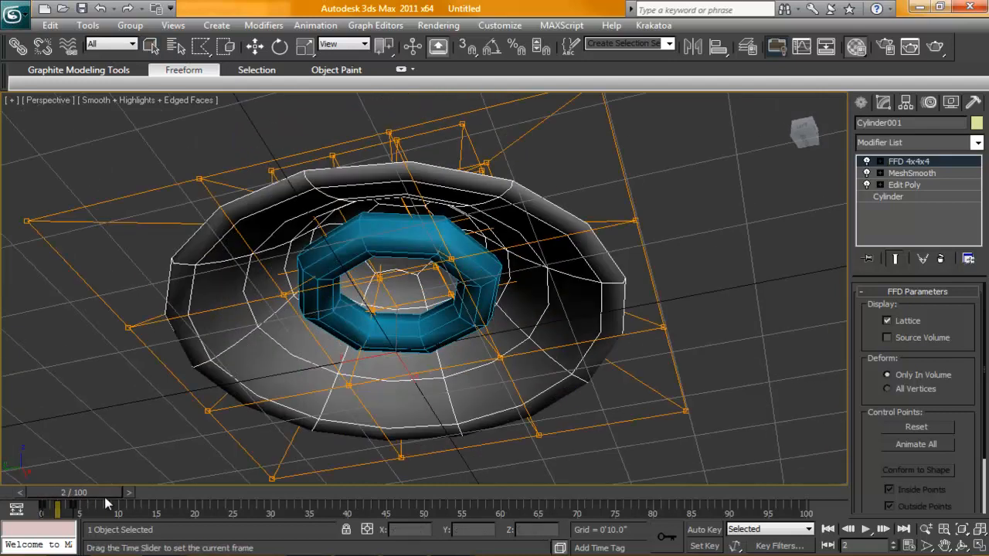
left_click_drag(54, 494, 118, 498)
middle_click_drag(386, 255, 368, 342, "alt")
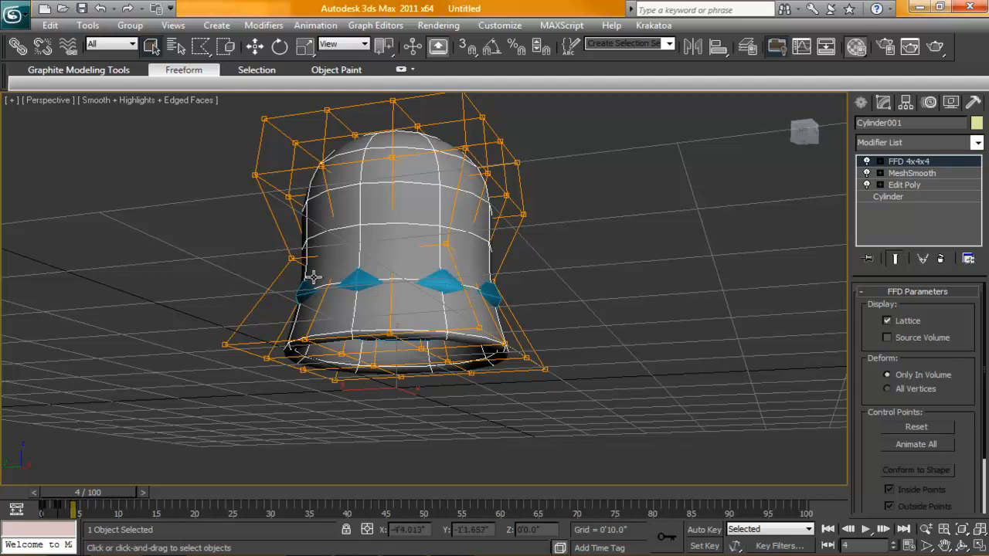
left_click_drag(114, 495, 47, 495)
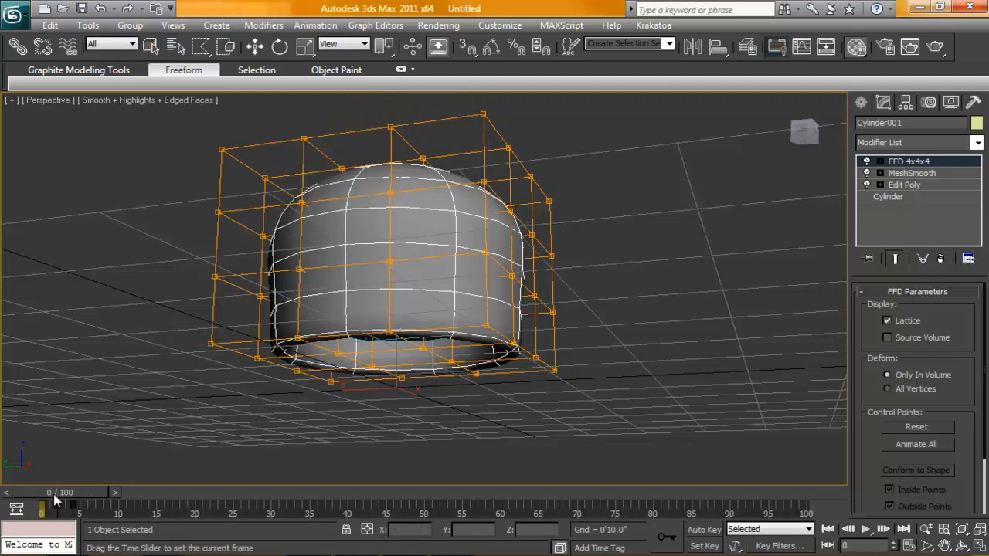
Step: Inspect the Edit Poly vertex level, then activate the FFD 4x4x4 lattice and scrub to frame 5
middle_click_drag(363, 271, 363, 379, "alt")
left_click(903, 185)
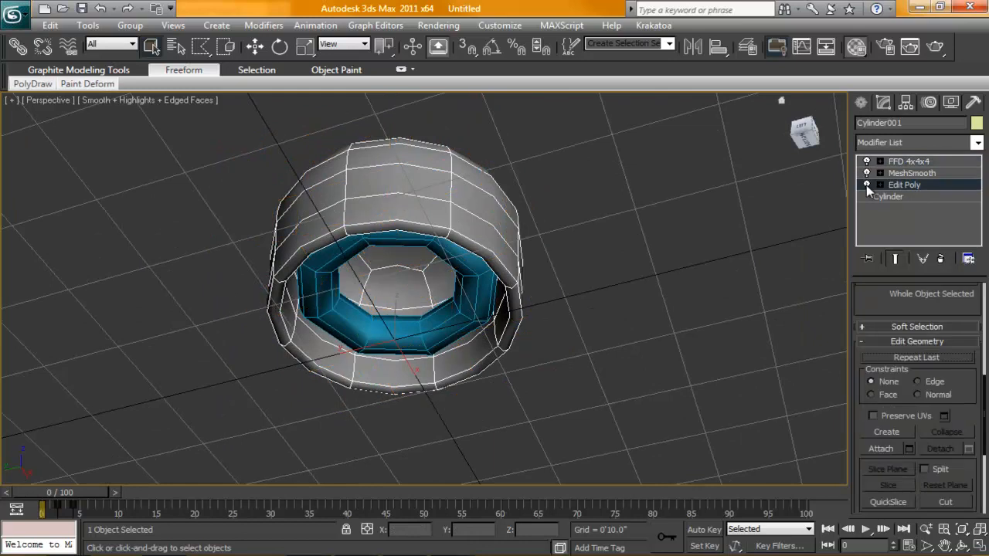
scroll(919, 386, "down", 2)
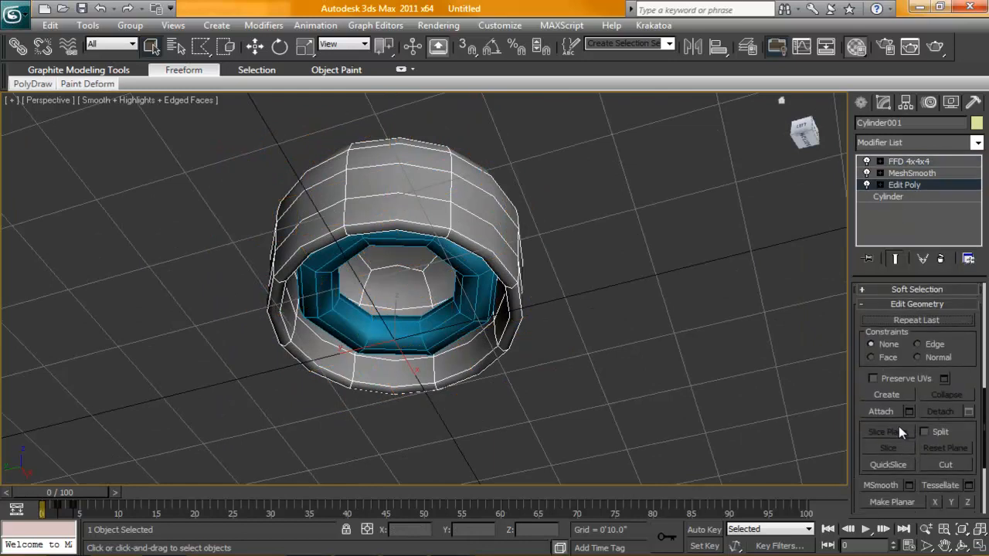
left_click(881, 412)
left_click(398, 403)
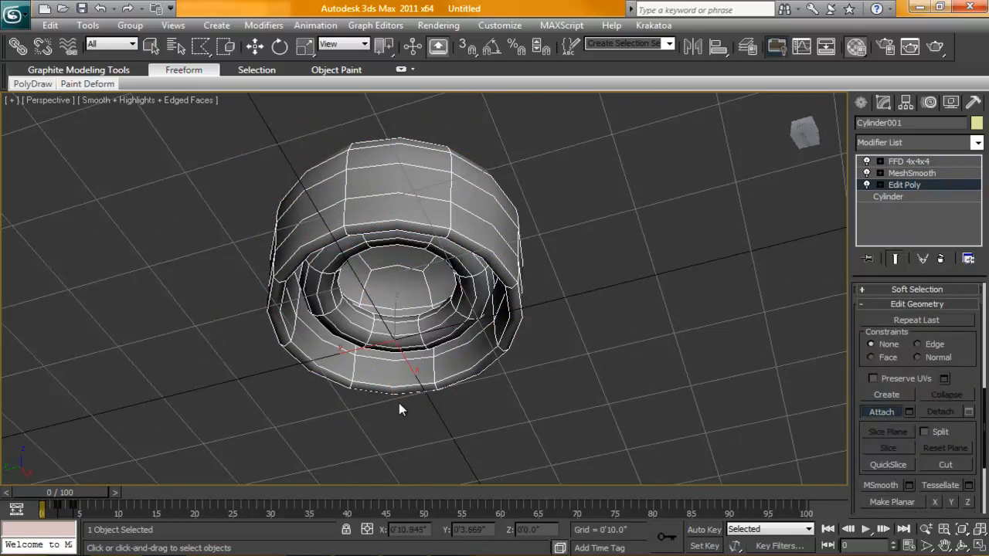
left_click(888, 184)
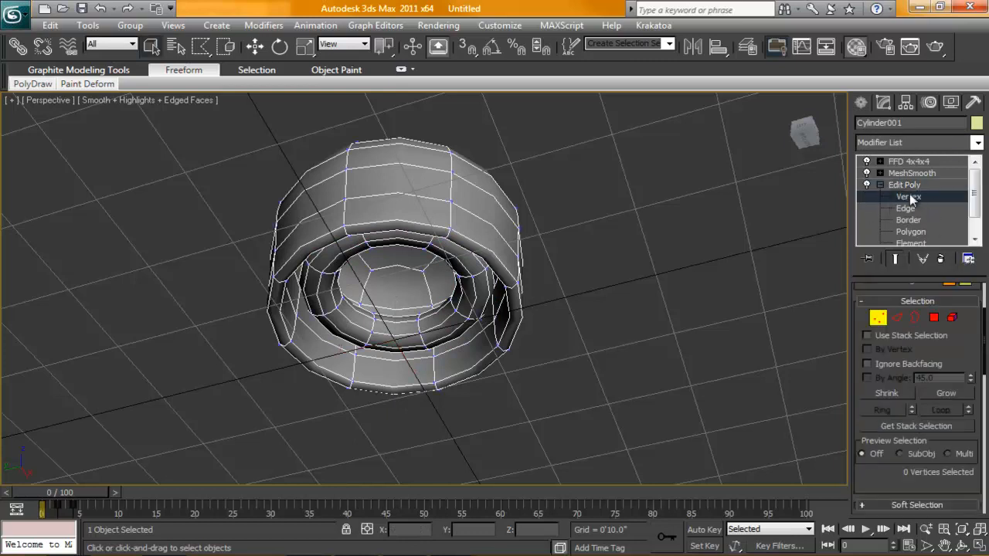
left_click(903, 185)
left_click(878, 185)
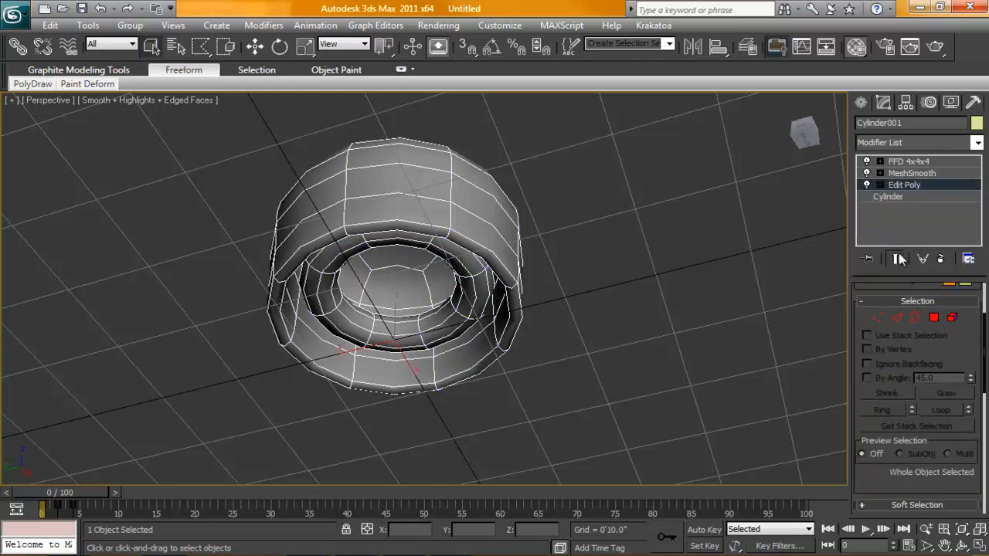
left_click(908, 161)
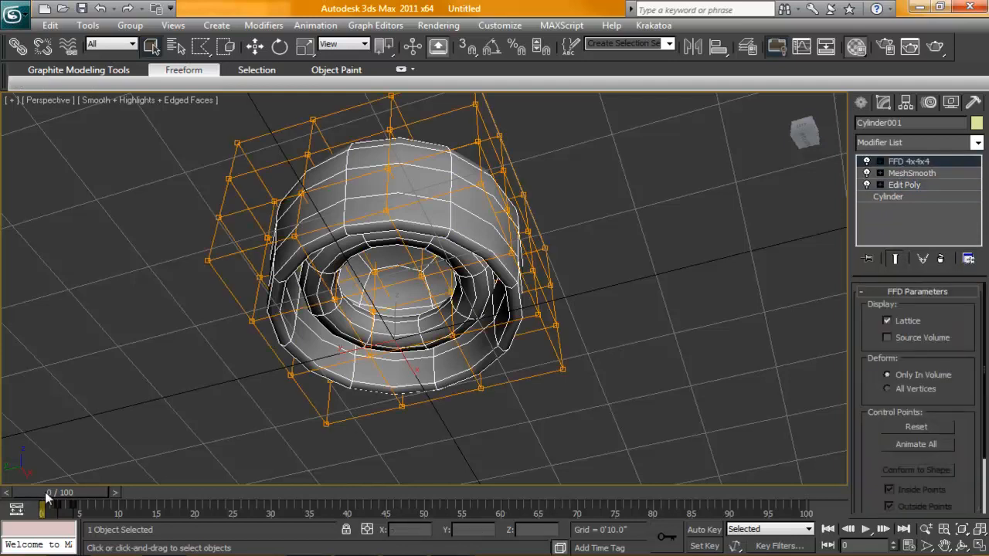
mouse_move(55, 492)
left_mouse_down()
mouse_move(96, 494)
mouse_move(47, 509)
left_mouse_up()
Step: Deselect the cylinder, scrub the stretch animation, and bring up the Time Configuration settings
left_click(71, 412)
middle_click_drag(134, 454, 400, 299, "alt")
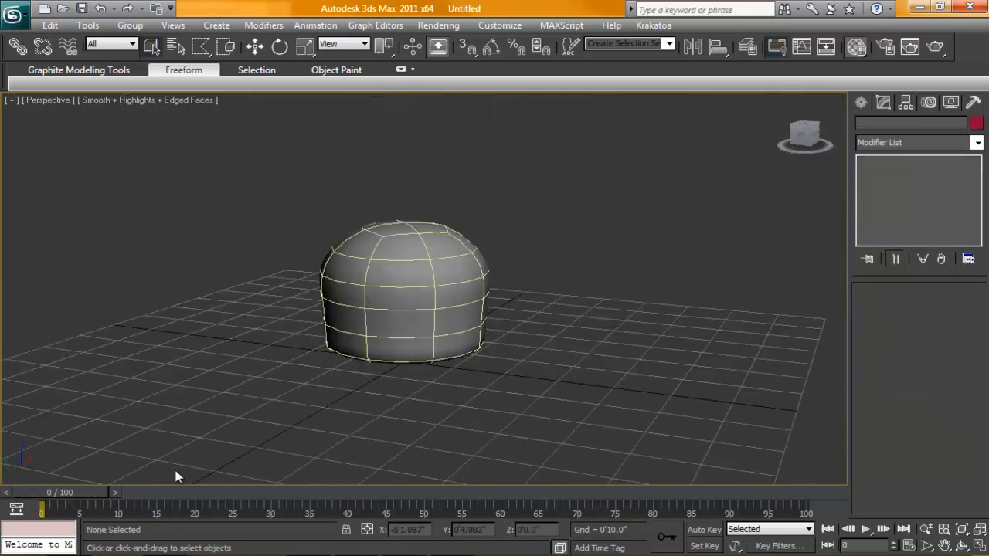
mouse_move(77, 494)
left_mouse_down()
mouse_move(155, 494)
mouse_move(39, 495)
left_mouse_up()
left_click(909, 546)
type("200")
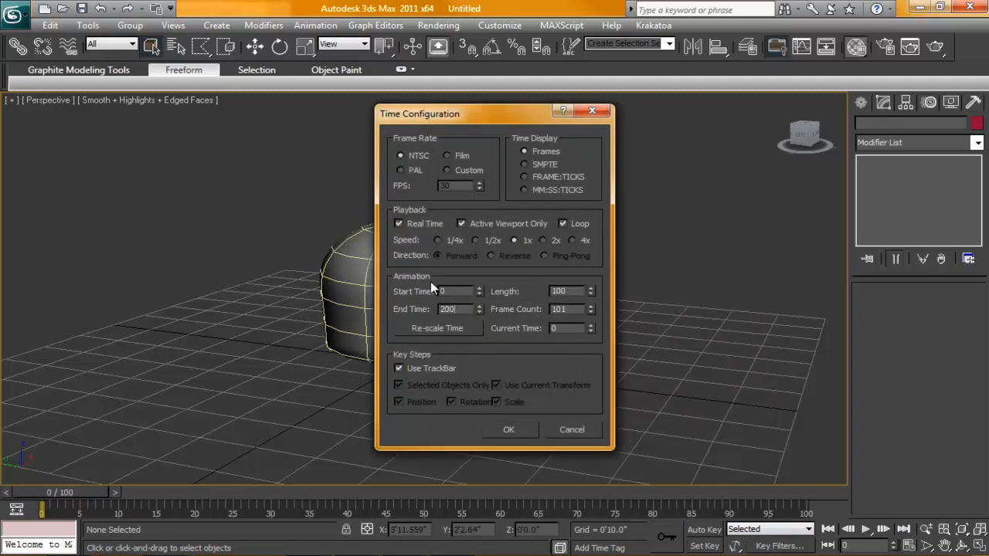
Step: Confirm the 200-frame animation length and reselect the cylinder
left_click(508, 429)
left_click(417, 319)
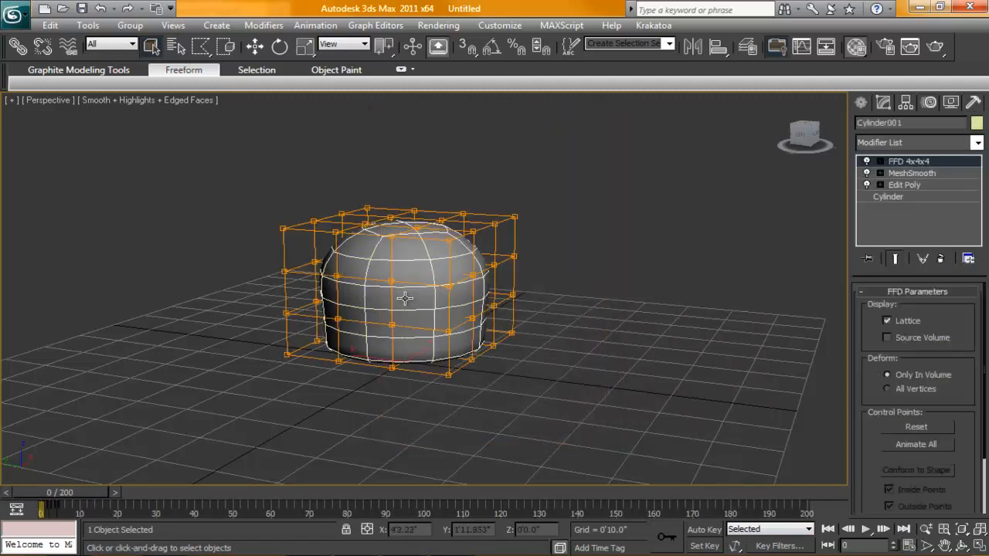
middle_click_drag(417, 318, 402, 390, "alt")
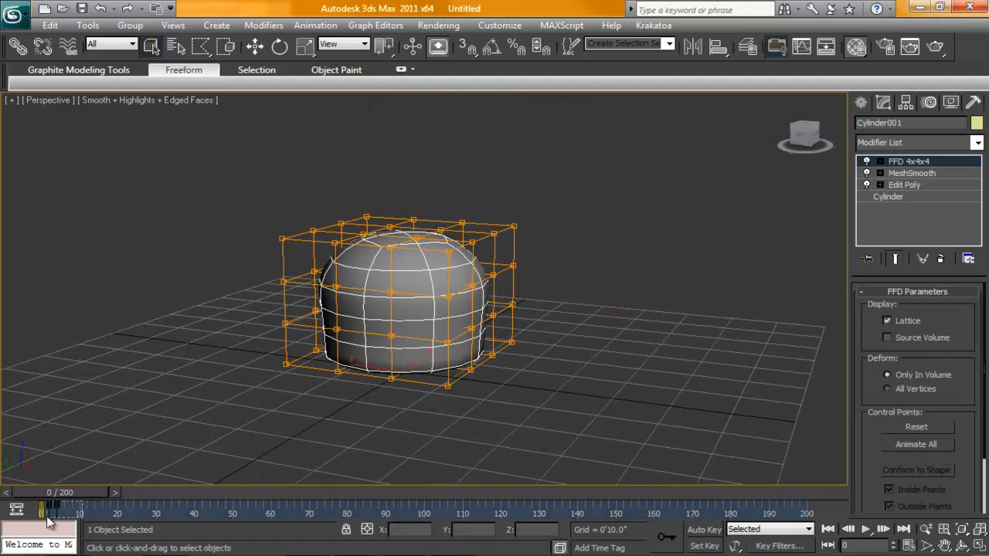
Step: Space the FFD keys later (second near frame 60) and copy the frame 0 key to frame 121
left_click_drag(49, 507, 99, 506)
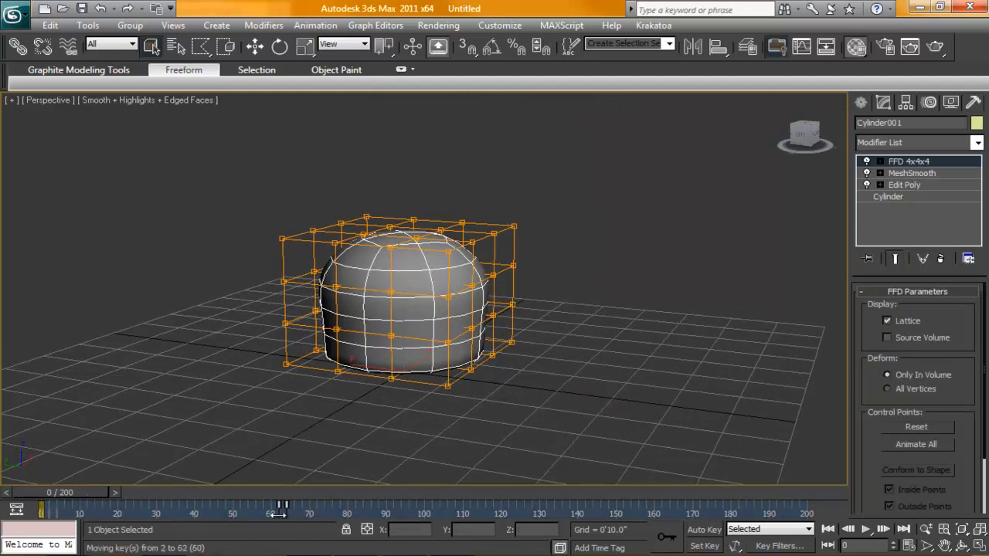
left_click_drag(272, 513, 456, 513)
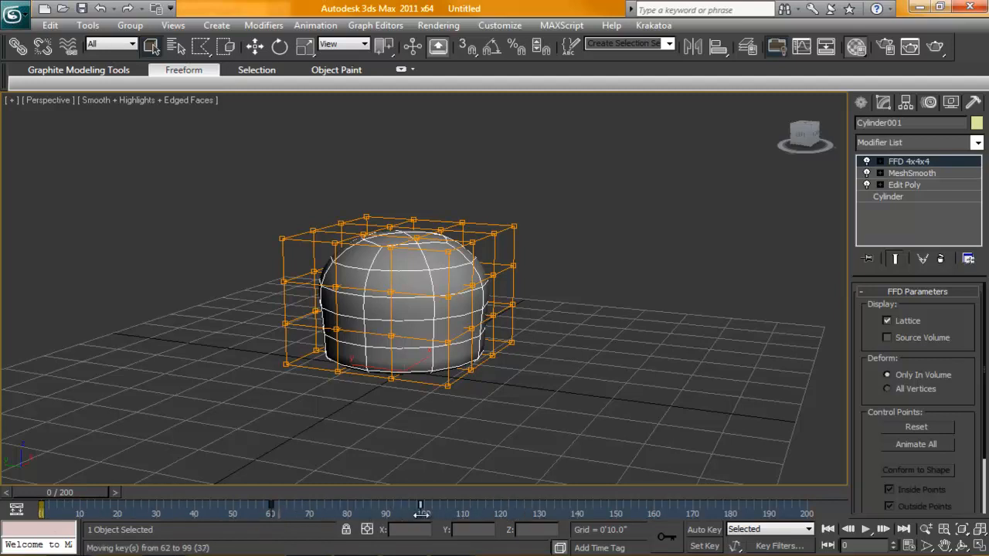
left_click_drag(386, 513, 387, 514)
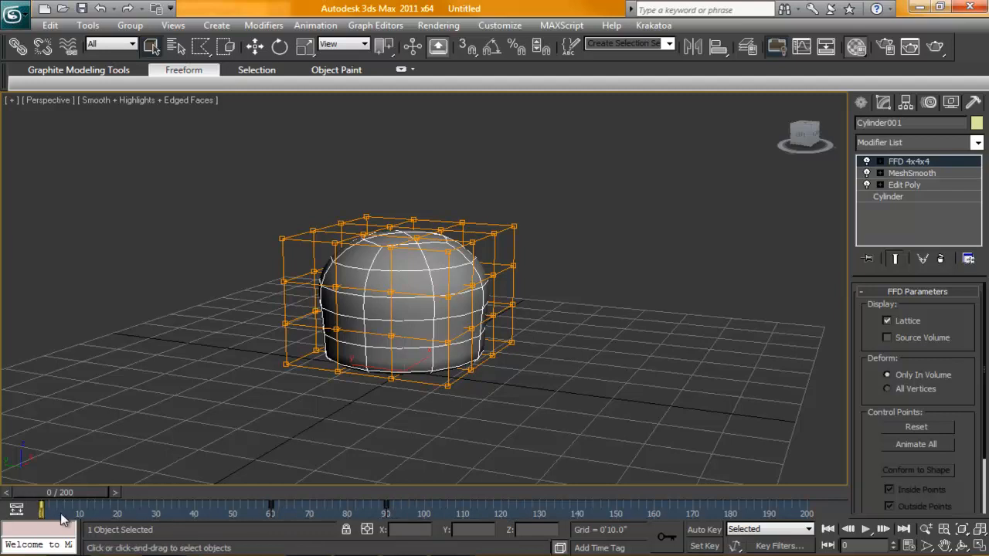
left_click_drag(41, 508, 361, 514, "shift")
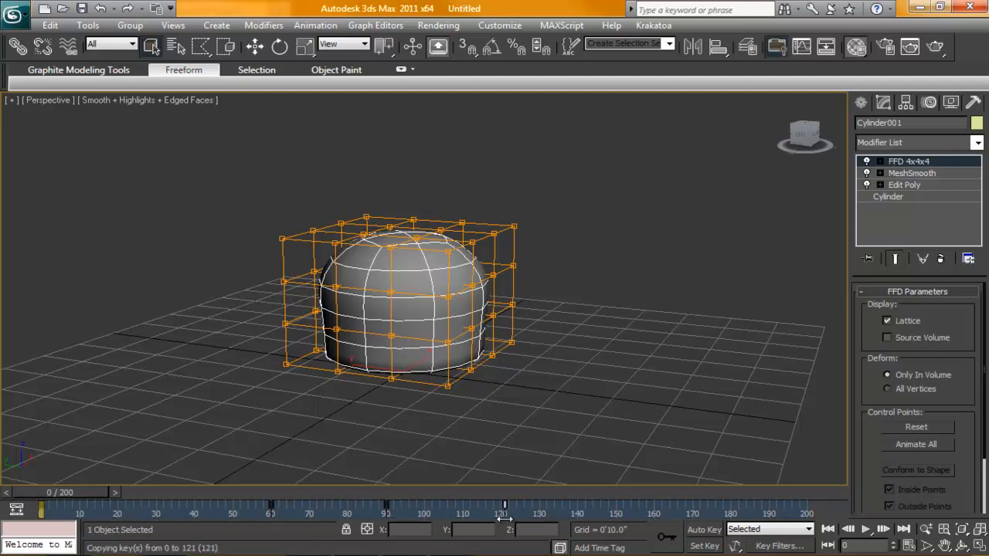
left_click_drag(540, 514, 539, 513, "shift")
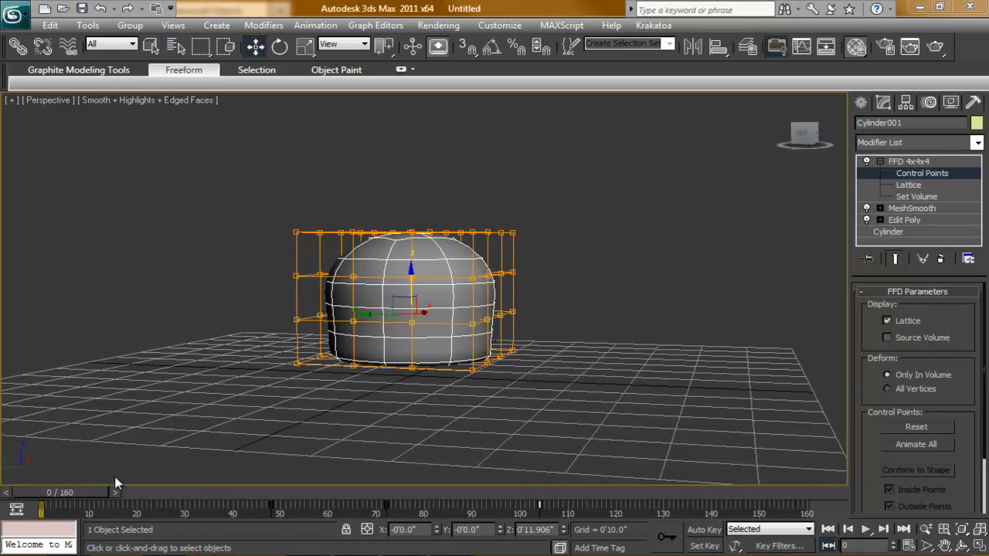
Step: Preview the retimed squash, step to frame 72, test-raise the upper lattice points and undo it
mouse_move(77, 492)
left_mouse_down()
mouse_move(46, 495)
mouse_move(283, 493)
mouse_move(502, 507)
mouse_move(390, 504)
left_mouse_up()
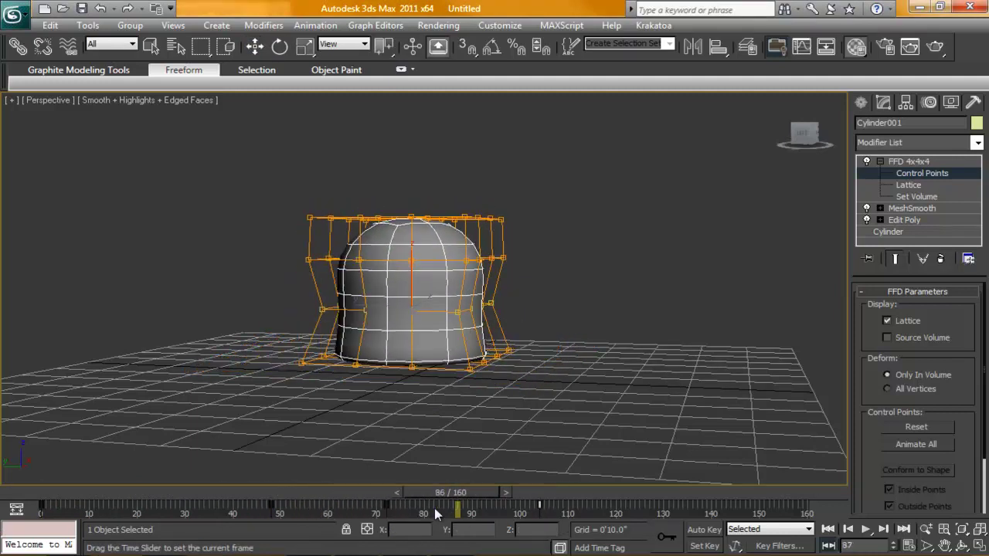
left_click(887, 530)
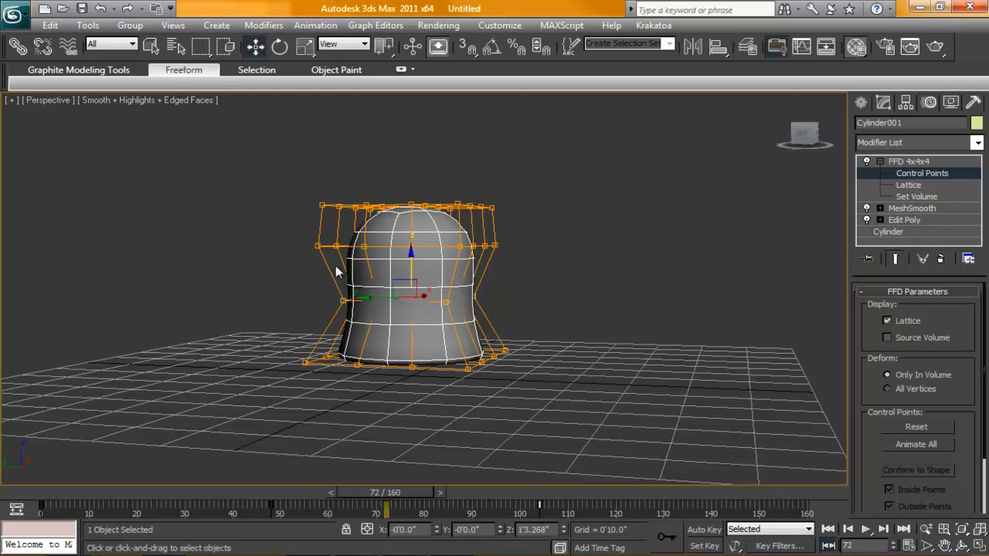
left_click_drag(194, 125, 563, 340)
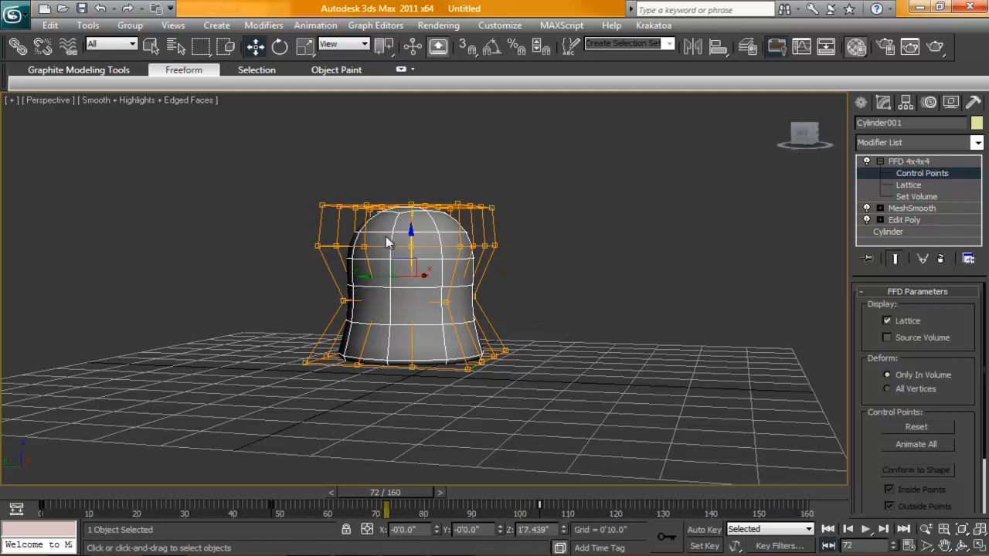
left_click_drag(408, 237, 407, 212)
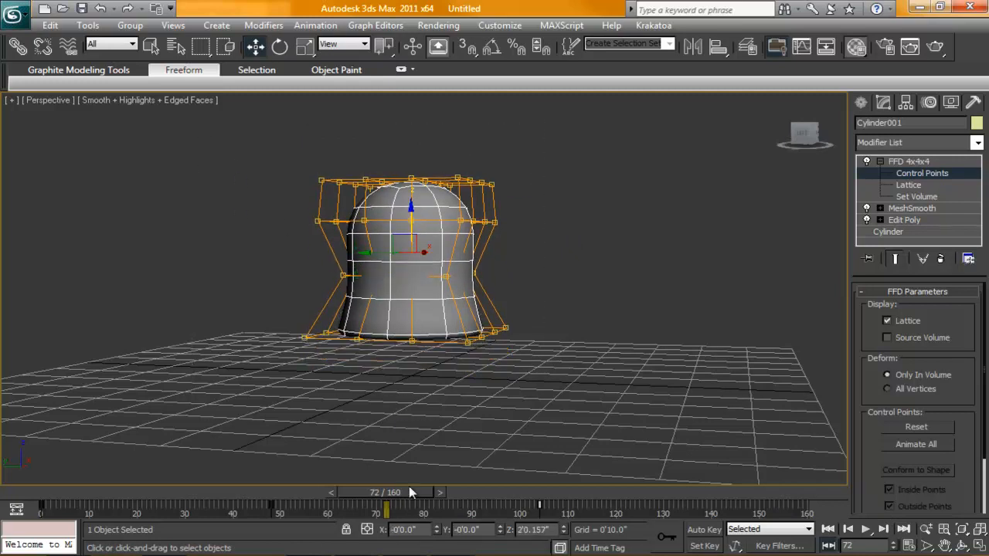
key("ctrl+z")
Step: With Auto Key on, raise the lattice at frame 72 to stretch the bell, then play it back from frame 0
left_click(704, 529)
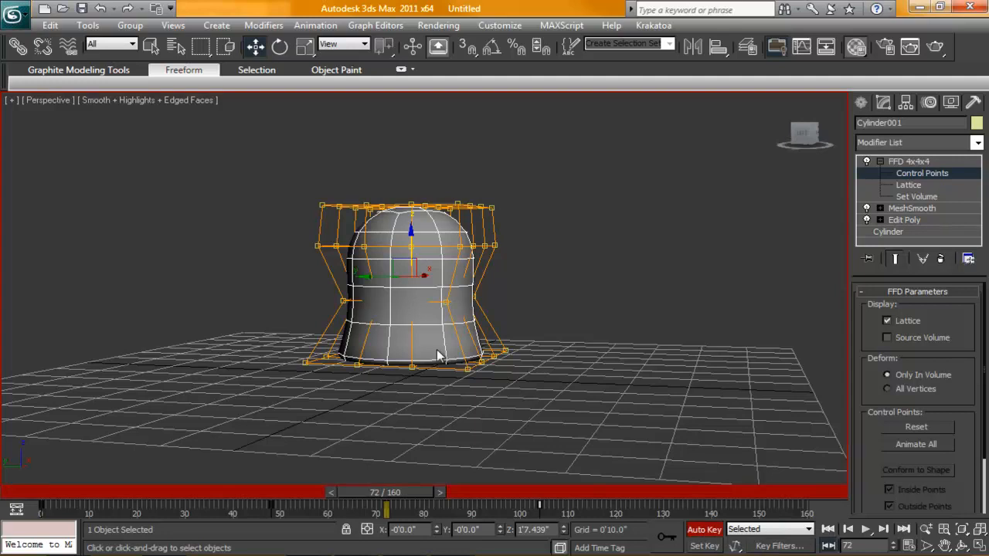
left_click_drag(397, 246, 397, 222)
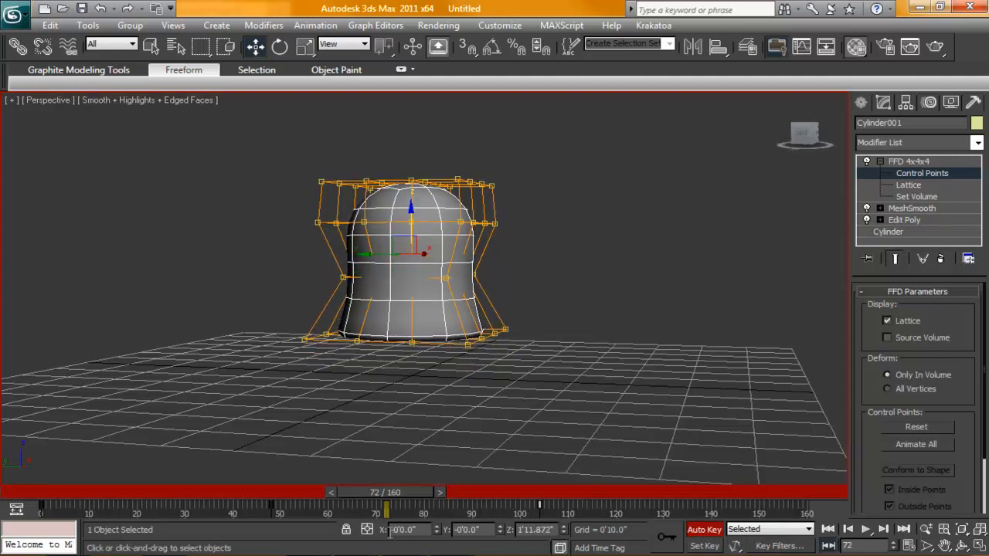
left_click_drag(391, 491, 46, 491)
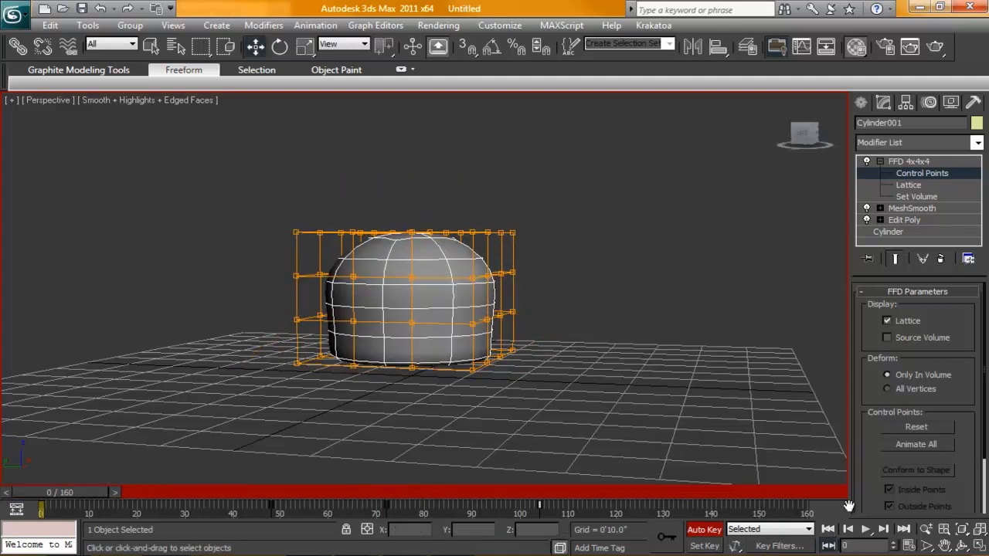
left_click(867, 529)
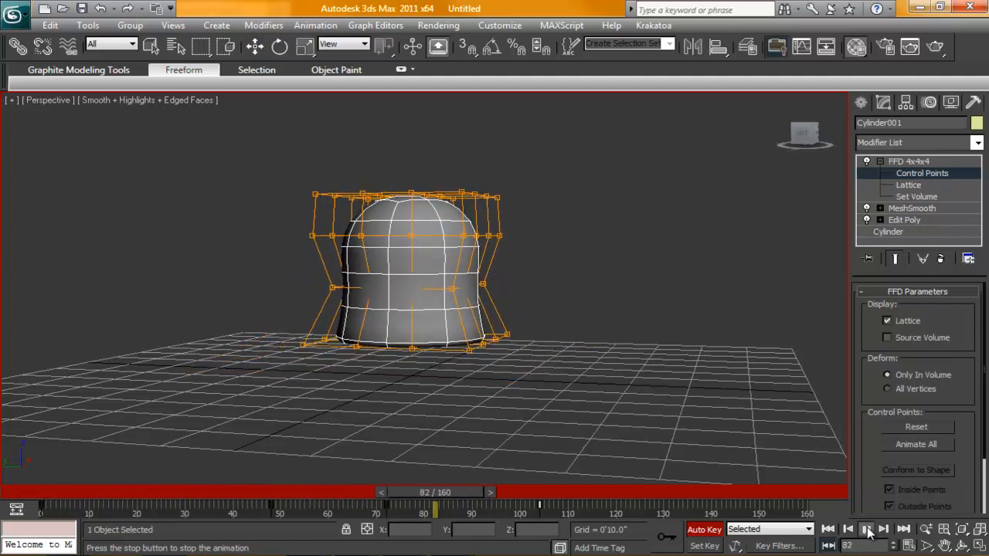
left_click(867, 530)
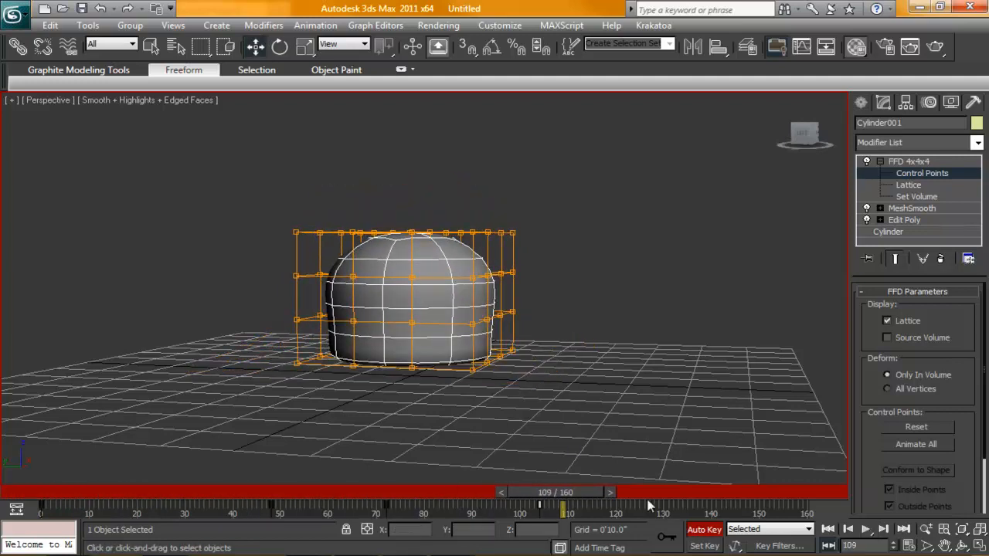
Step: At frame 72, raise the top control points higher and scale the middle points outward to widen the bell
left_click(385, 509)
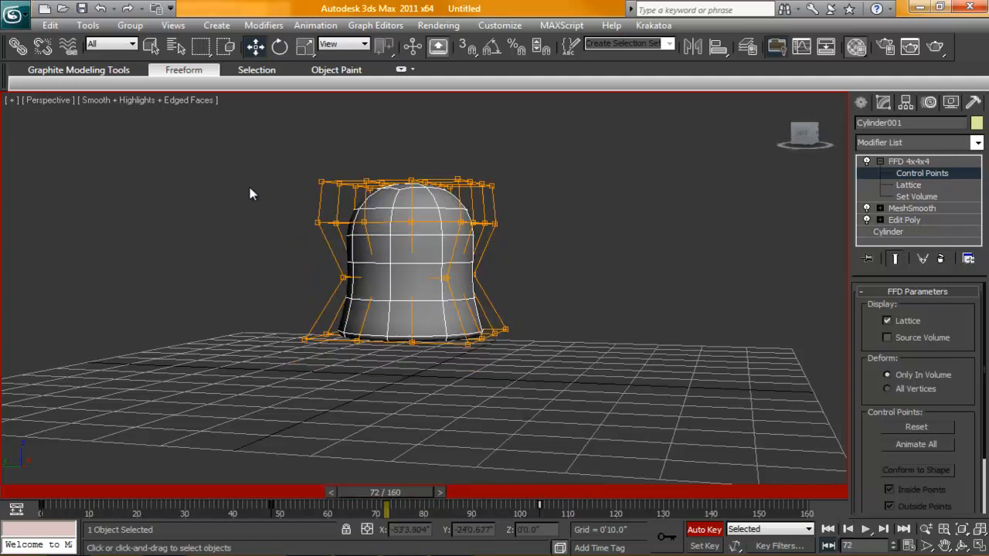
left_click_drag(265, 158, 593, 282)
left_click_drag(403, 184, 405, 148)
left_click_drag(517, 289, 517, 289)
key("r")
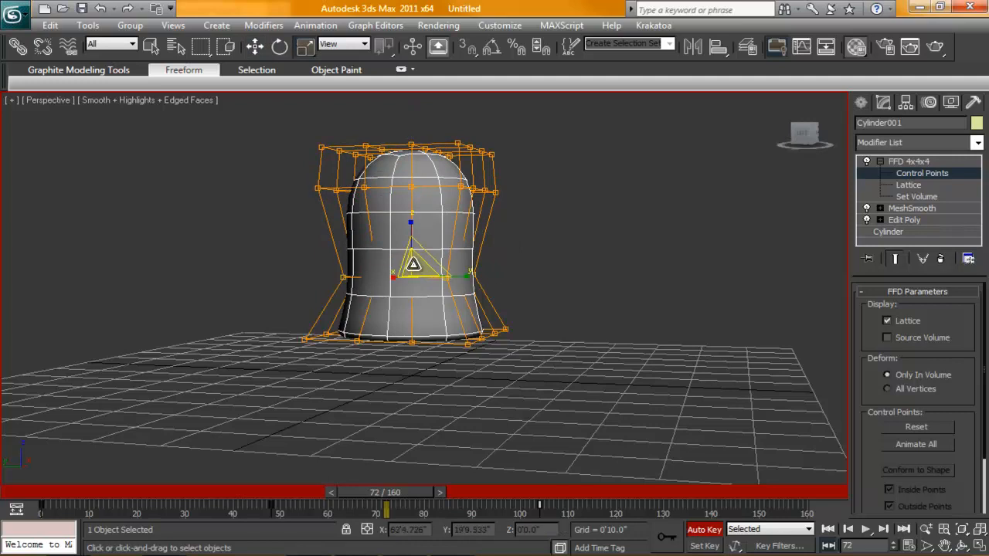
left_click_drag(417, 270, 515, 265)
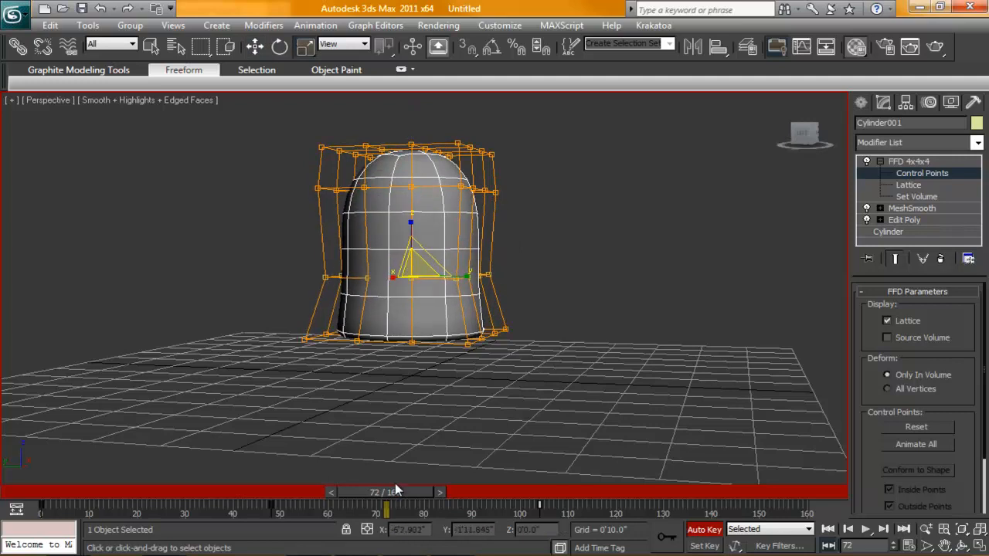
Step: Scrub the deformation, then at frame 72 move a different set of control points downward
mouse_move(394, 492)
left_mouse_down()
mouse_move(550, 494)
mouse_move(524, 521)
mouse_move(541, 513)
left_mouse_up()
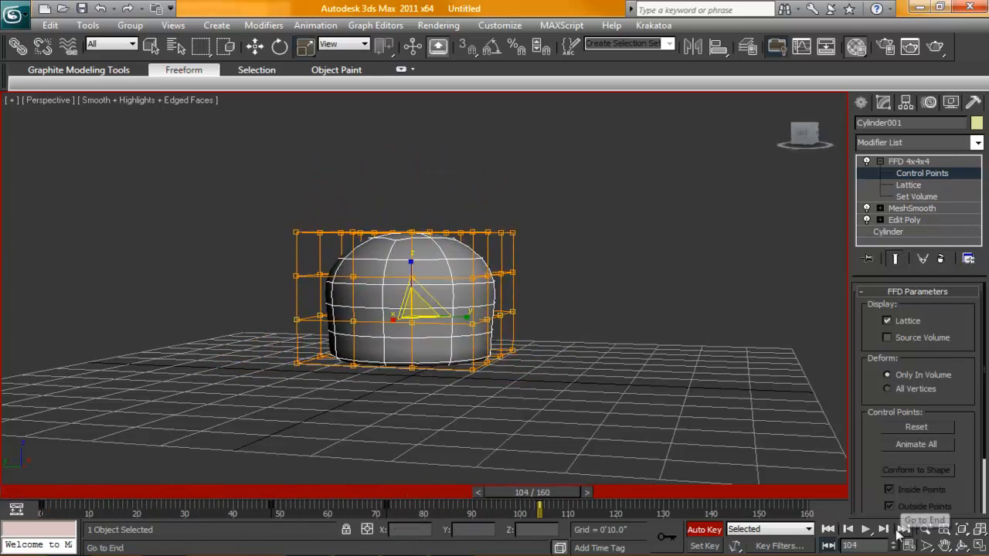
mouse_move(533, 493)
left_mouse_down()
mouse_move(80, 497)
mouse_move(434, 490)
left_mouse_up()
left_click_drag(271, 143, 272, 145)
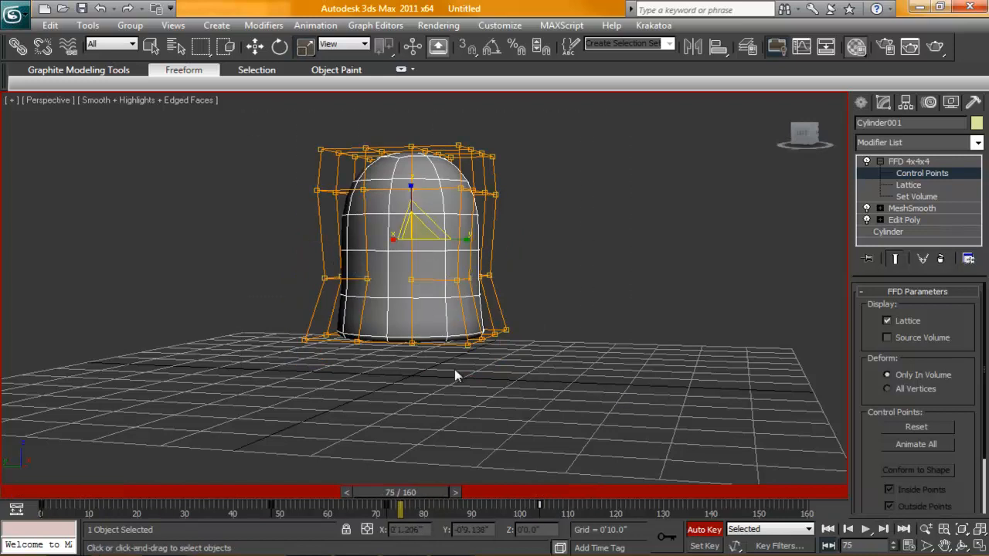
left_click(847, 530)
key("w")
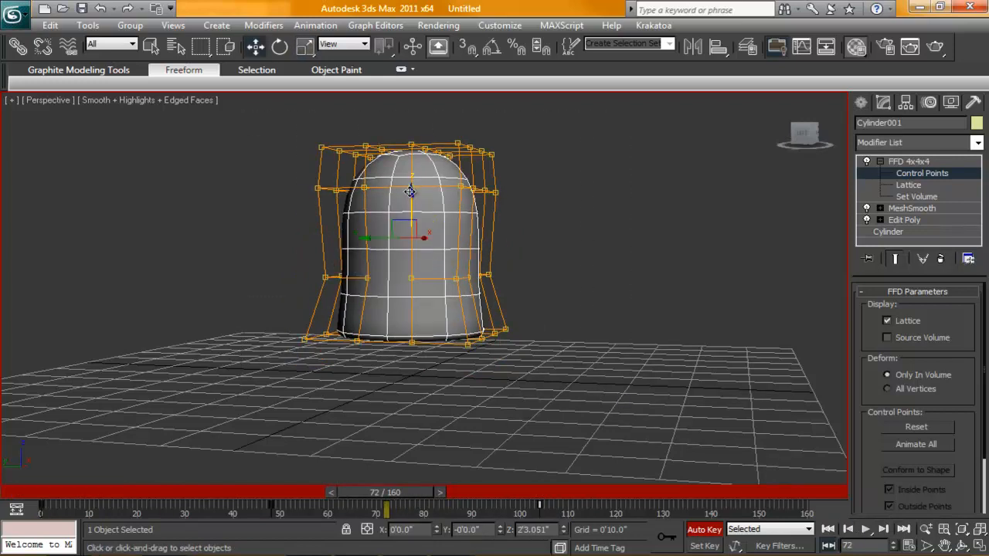
left_click_drag(410, 208, 410, 231)
Step: Play from the first frame, nudge a key to frame 108, replay, stop and deselect the control points
key("Home")
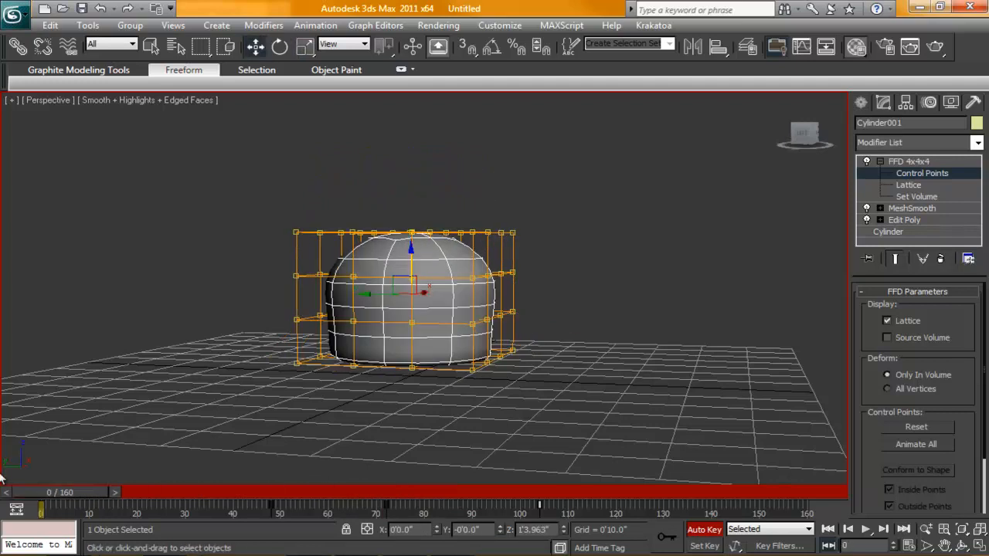
left_click(865, 530)
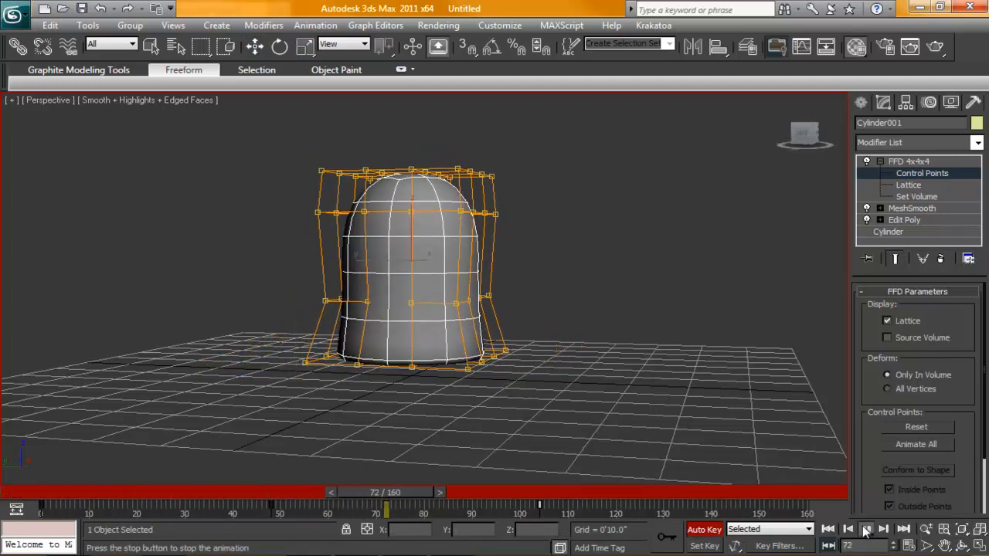
left_click(865, 530)
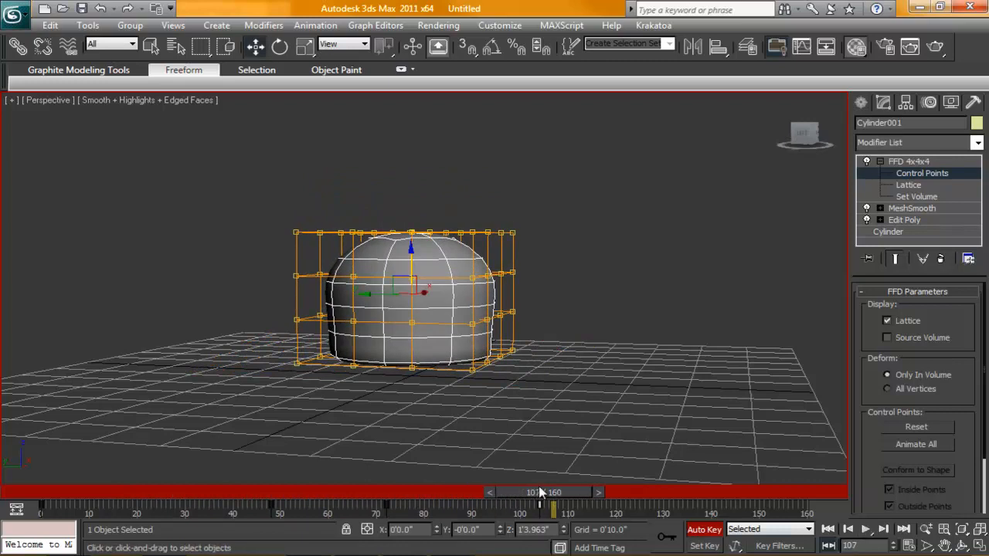
mouse_move(539, 507)
left_mouse_down()
mouse_move(615, 508)
mouse_move(31, 492)
left_mouse_up()
left_click(867, 530)
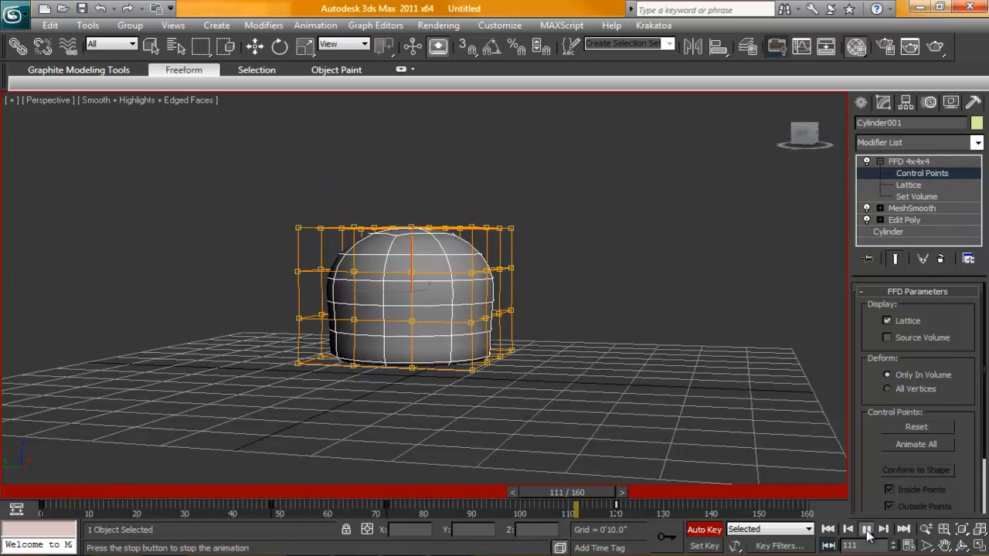
left_click(867, 530)
left_click(610, 377)
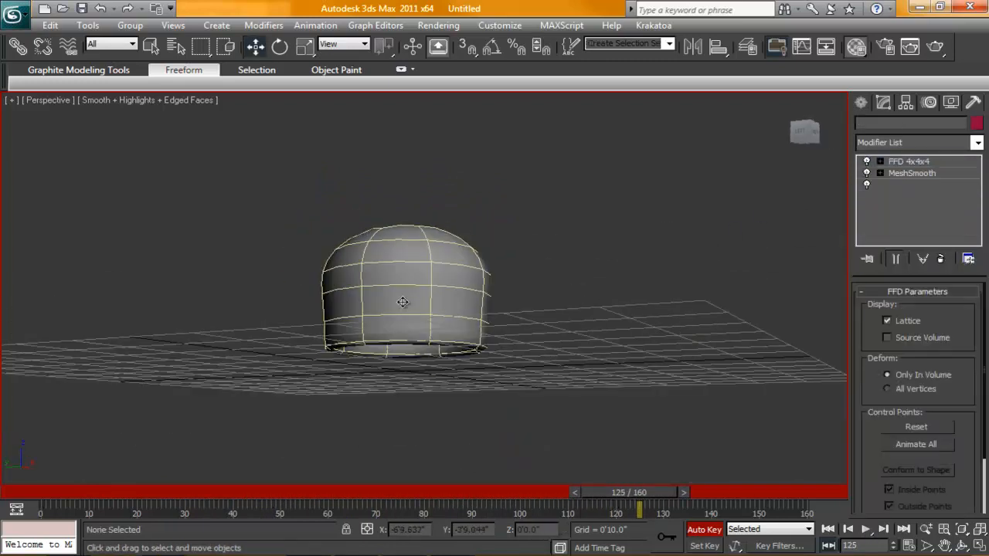
Step: Return to frame 0 and bring up Track View - Curve Editor for the cylinder, moving its window aside
left_click_drag(628, 492, 31, 492)
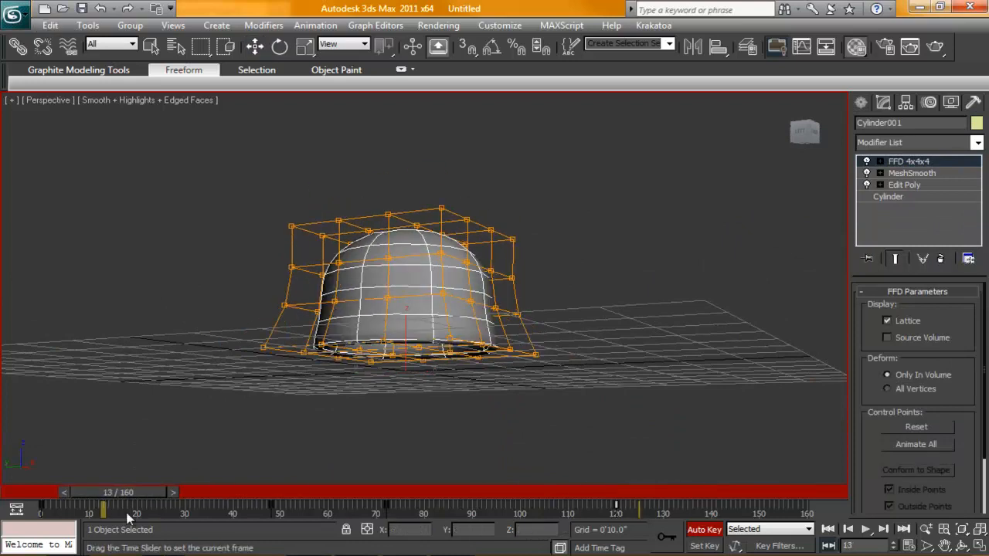
middle_click_drag(369, 337, 552, 309, "alt")
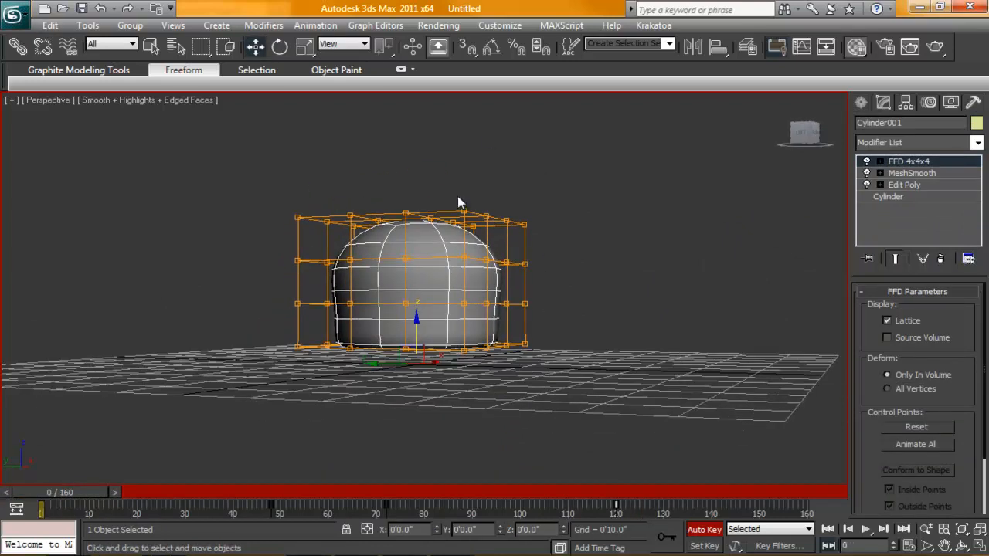
left_click(376, 25)
left_click(392, 44)
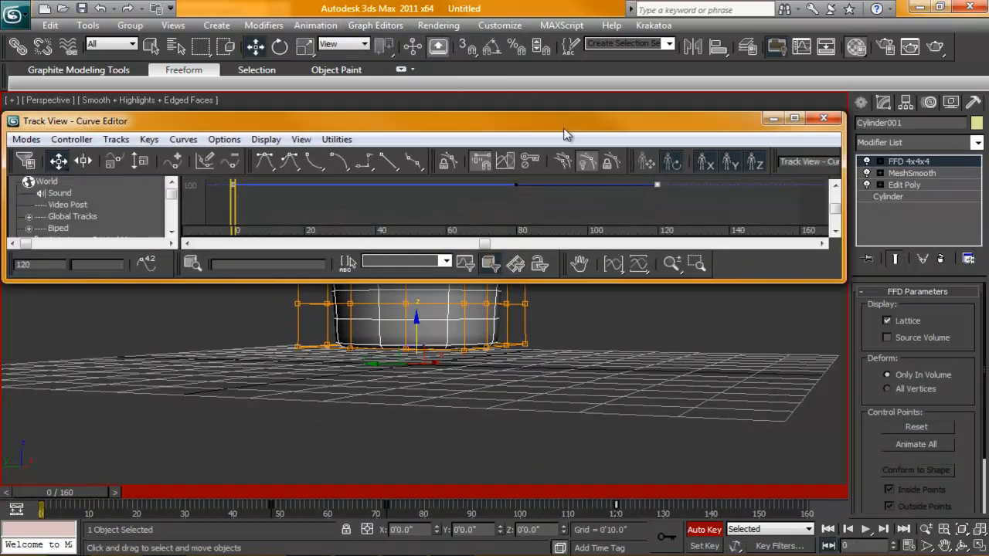
mouse_move(562, 123)
left_mouse_down()
mouse_move(988, 134)
mouse_move(433, 73)
left_mouse_up()
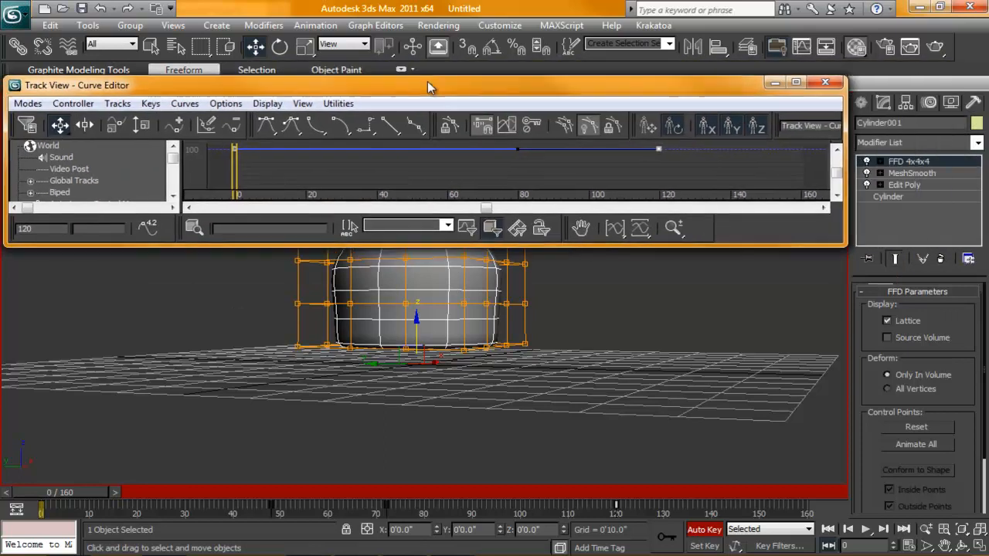
Step: Maximize the Curve Editor and expand Modified Object down to the FFD 4x4x4 track, widening the hierarchy panel
left_click(801, 72)
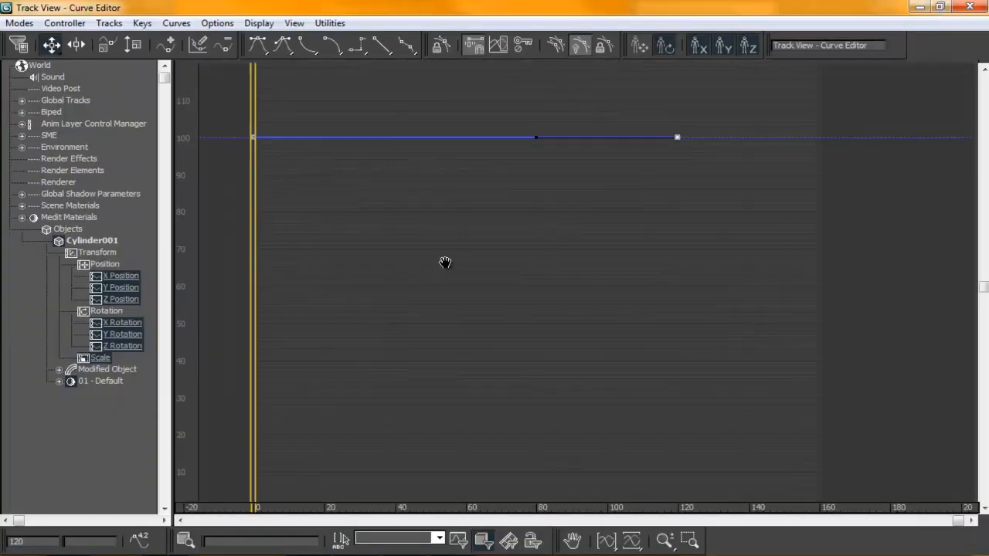
scroll(482, 266, "down", 2)
scroll(309, 278, "down", 2)
scroll(372, 249, "down", 2)
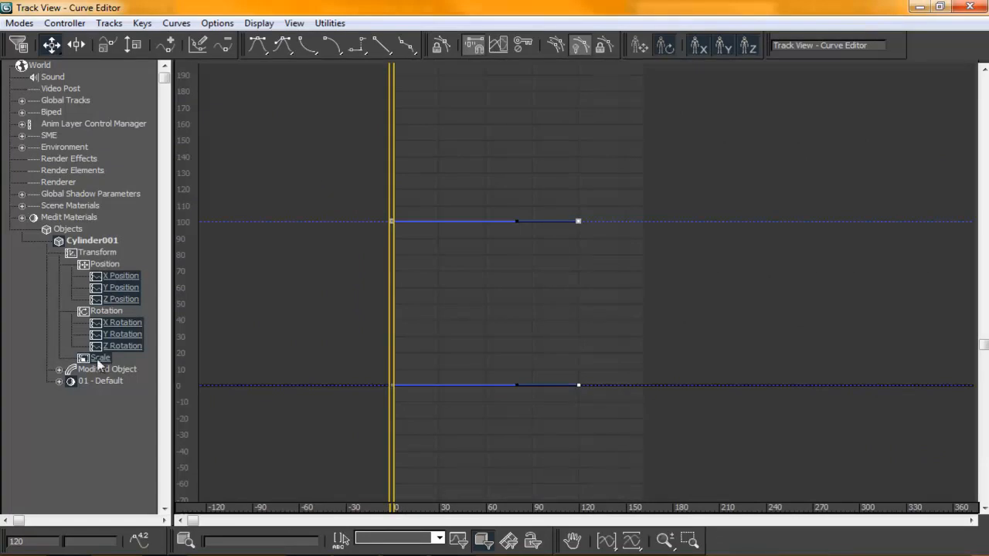
left_click(58, 369)
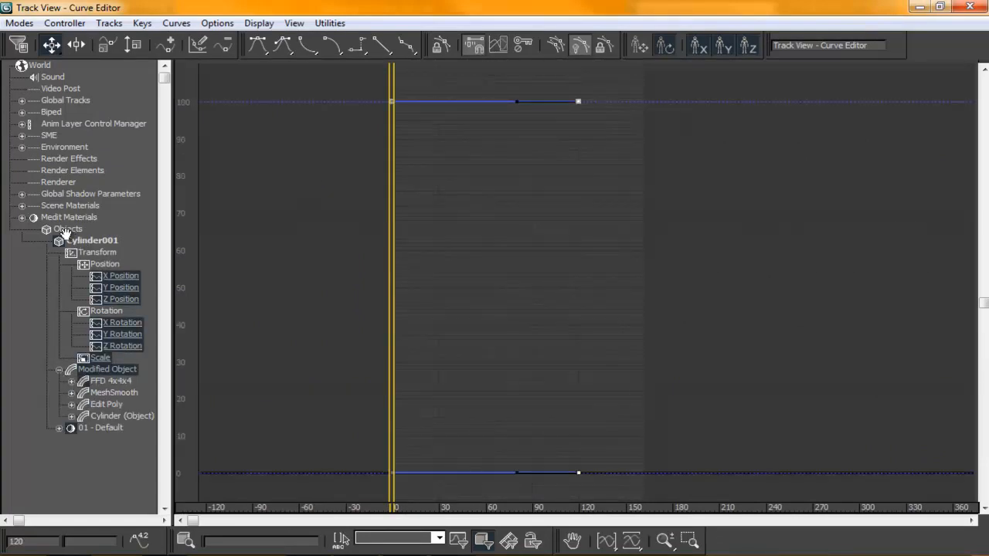
left_click(71, 381)
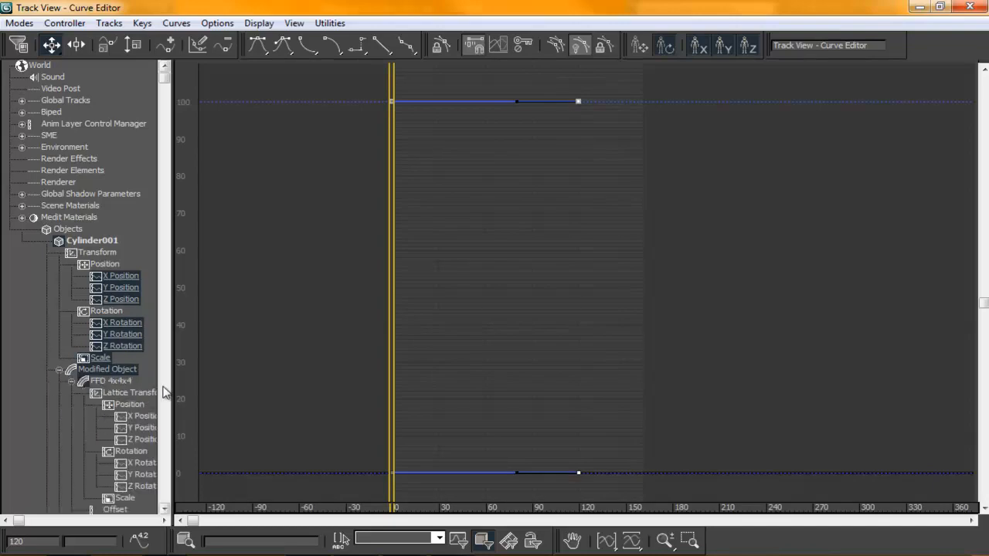
left_click_drag(170, 392, 317, 392)
left_click(127, 381)
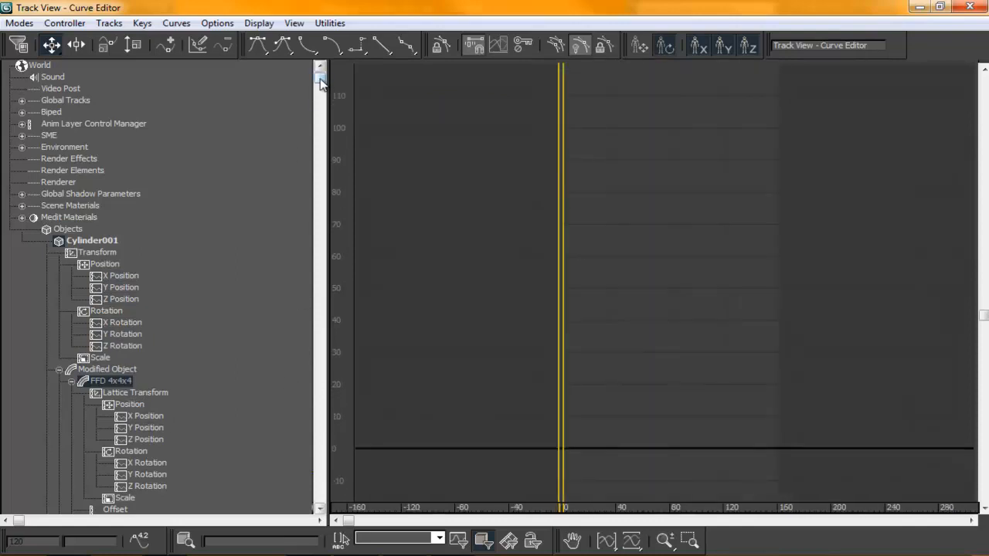
left_click_drag(320, 81, 321, 208)
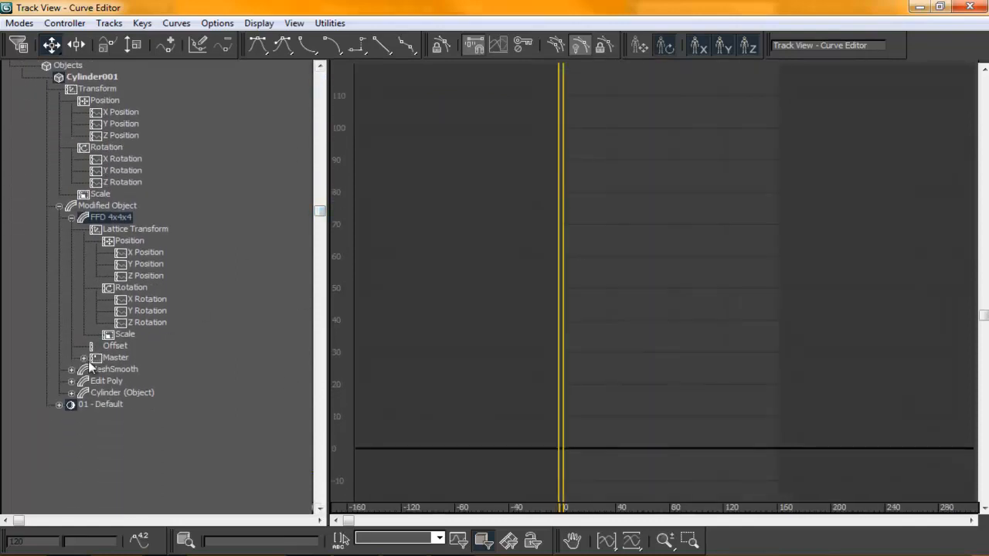
Step: Expand Master, select Control Point 1 through Control Point 64, and marquee-select every key on their curves
left_click(84, 359)
left_click(147, 369)
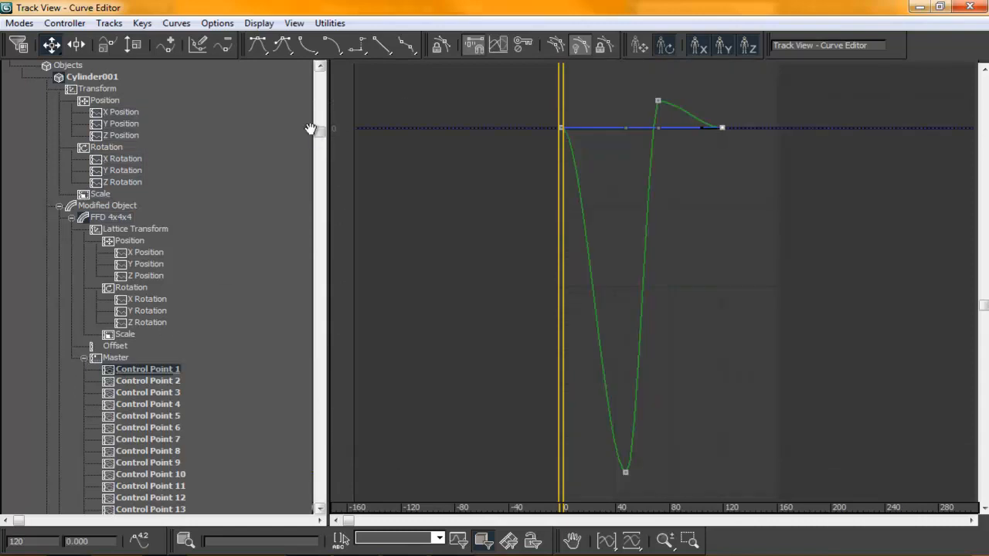
left_click_drag(319, 131, 319, 401)
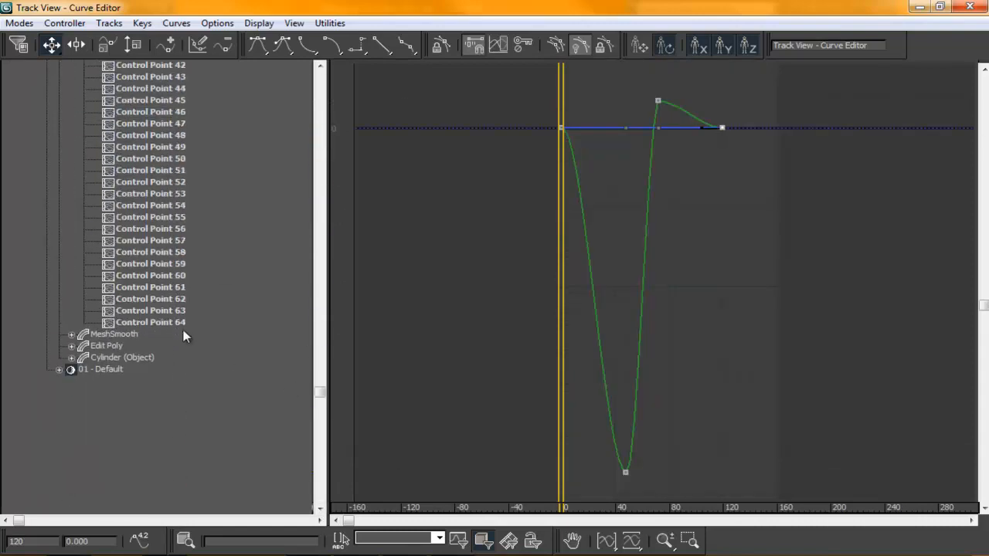
left_click(151, 322, "shift")
middle_click_drag(562, 282, 528, 290)
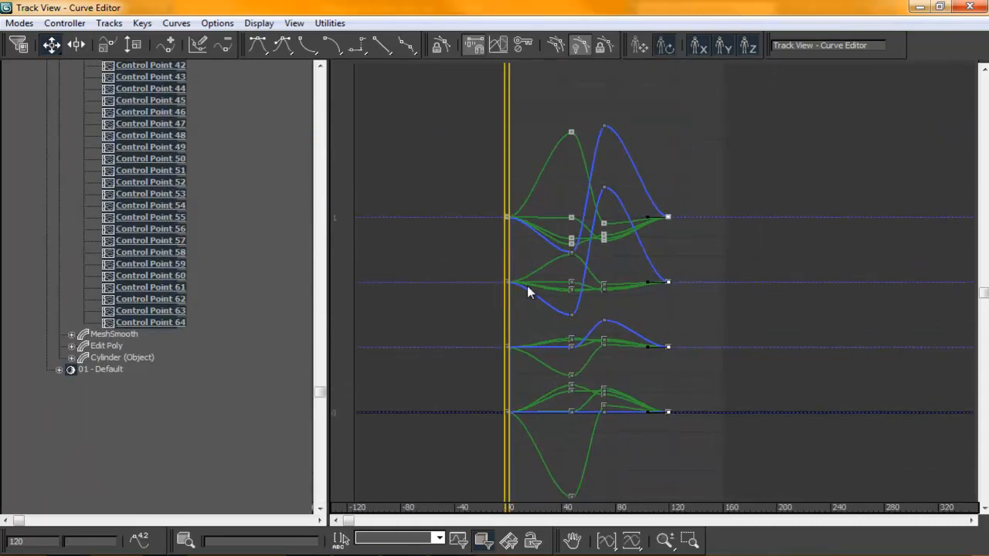
left_click_drag(398, 63, 734, 473)
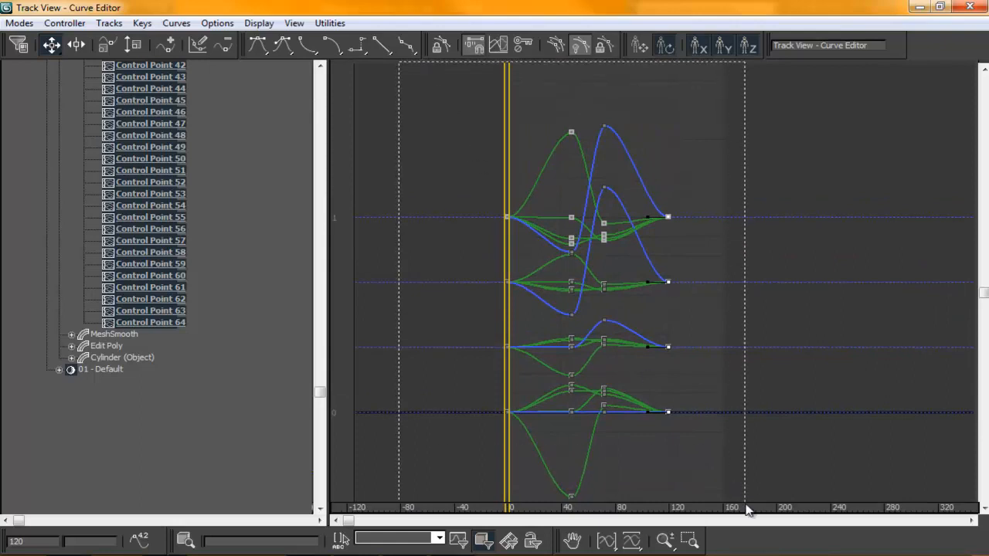
middle_click_drag(742, 487, 731, 441)
scroll(731, 441, "down", 1)
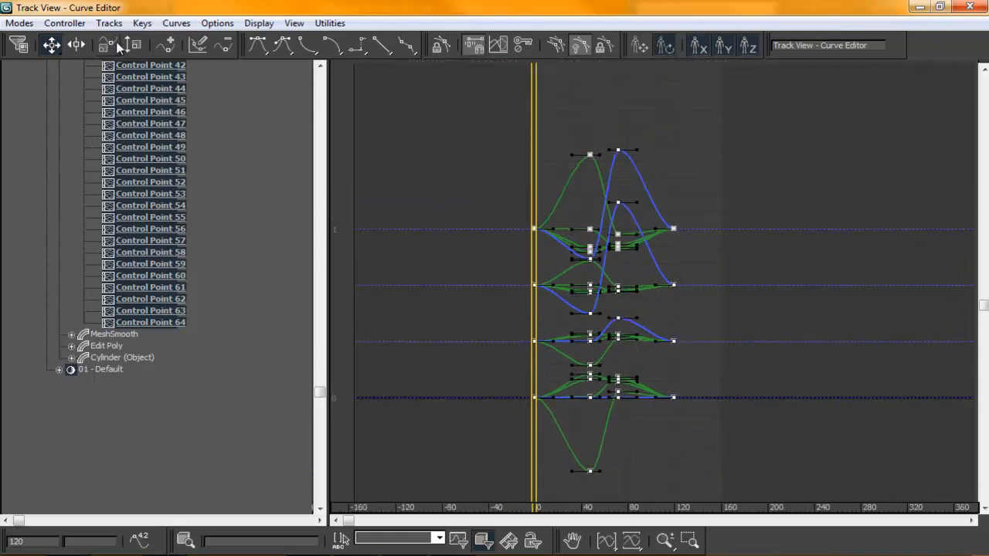
Step: Set the control-point curves' out-of-range type to Relative Repeat via Controller > Out-of-Range Types
left_click(63, 22)
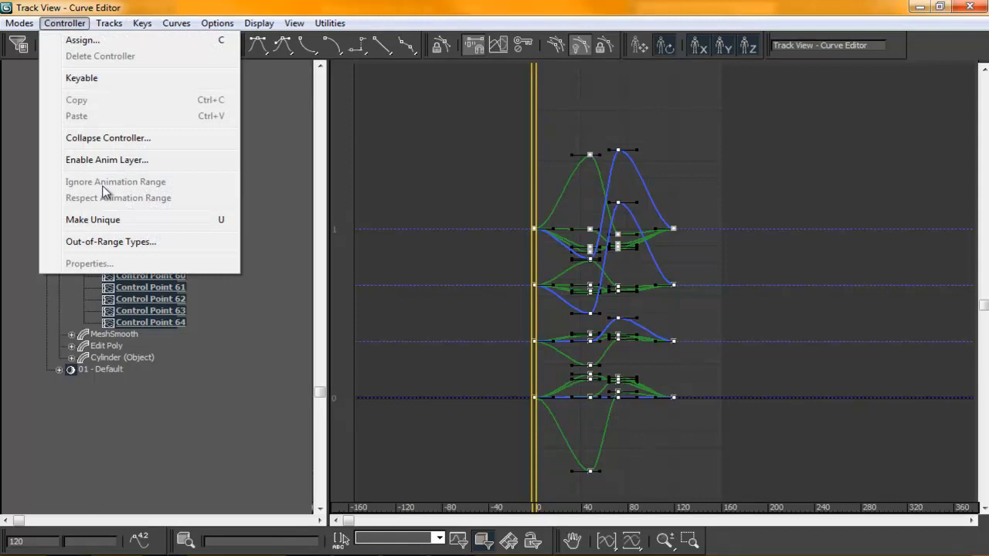
left_click(110, 241)
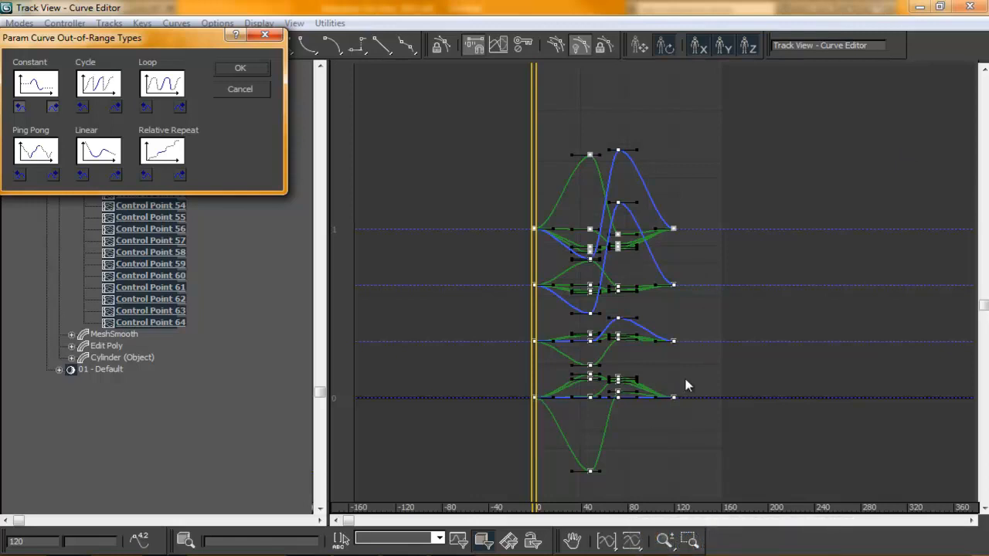
left_click(181, 177)
left_click(240, 68)
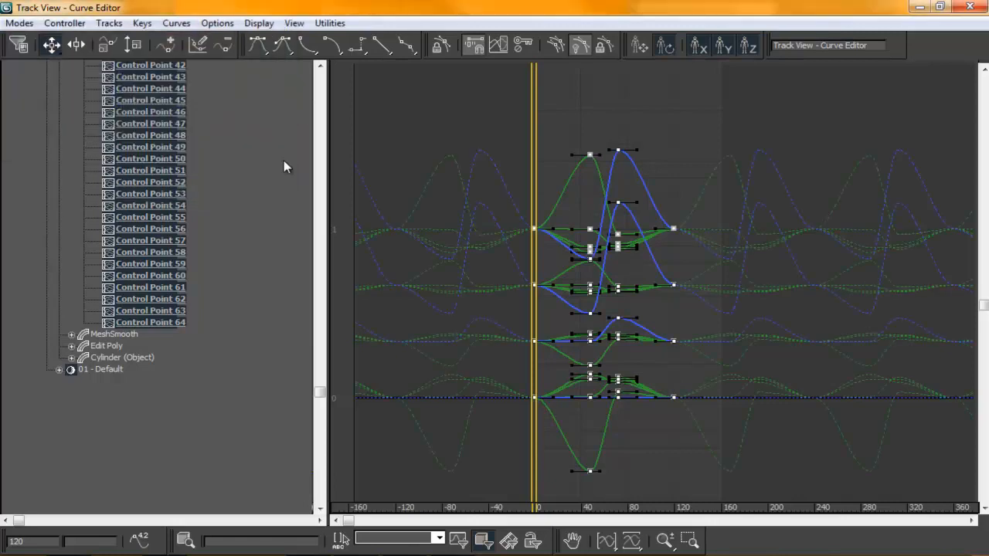
Step: Inspect the repeating curves past the keys, close the Curve Editor and play the squash-and-stretch animation
middle_click_drag(734, 255, 452, 257)
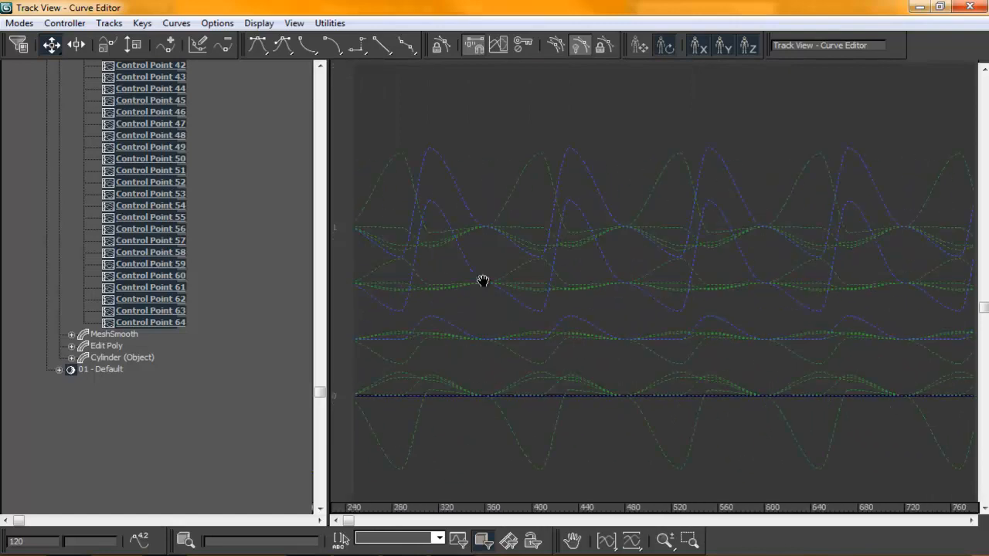
mouse_move(490, 283)
middle_mouse_down()
mouse_move(678, 269)
mouse_move(788, 275)
middle_mouse_up()
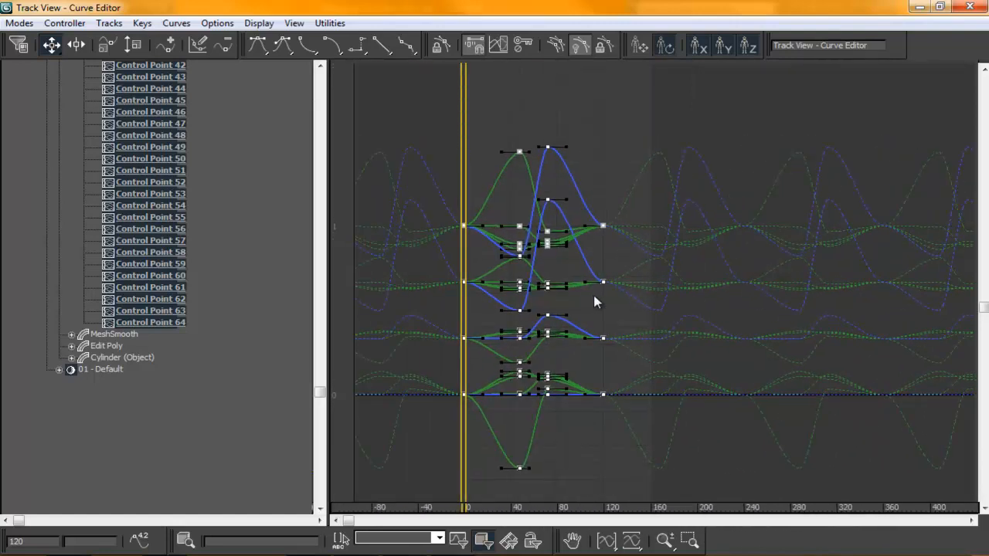
middle_click_drag(597, 303, 432, 317)
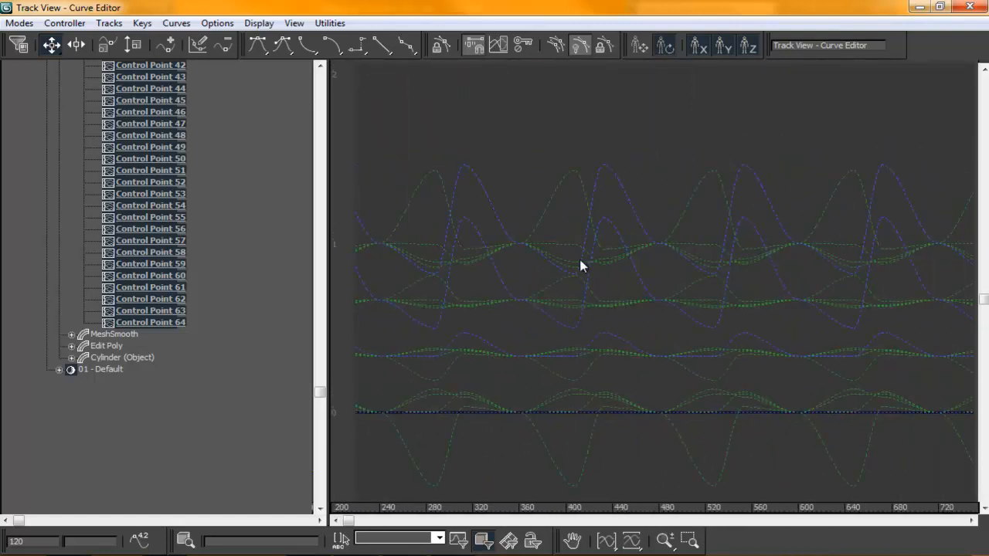
left_click(969, 7)
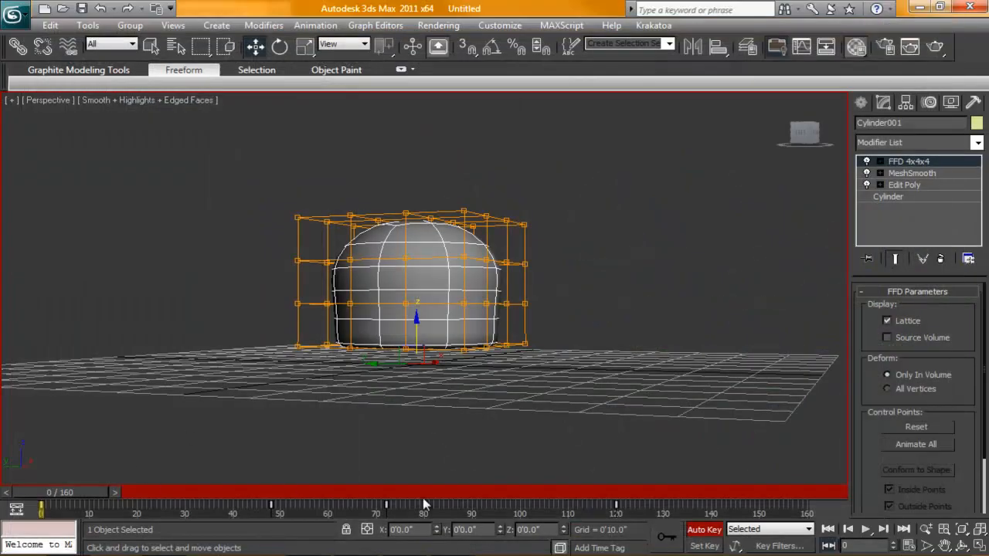
key("slash")
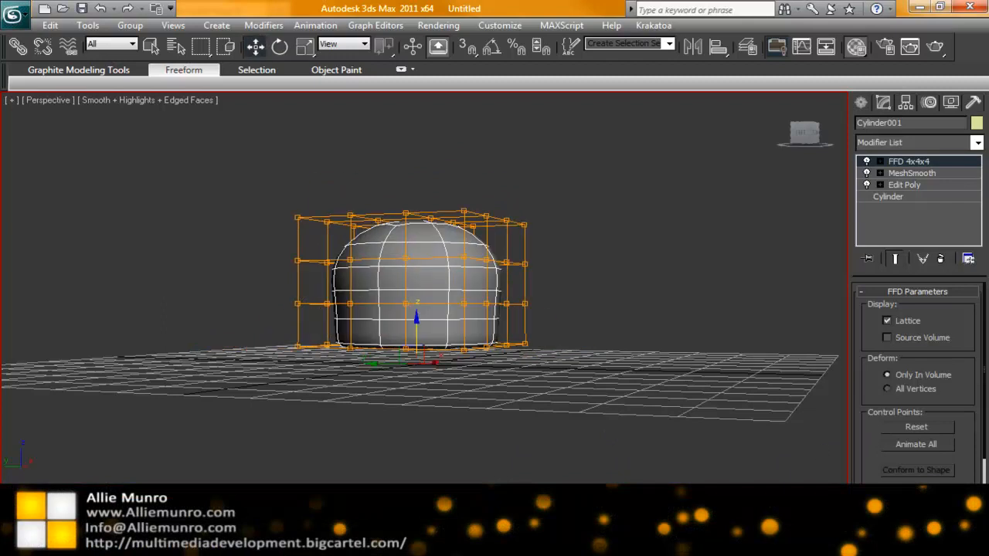